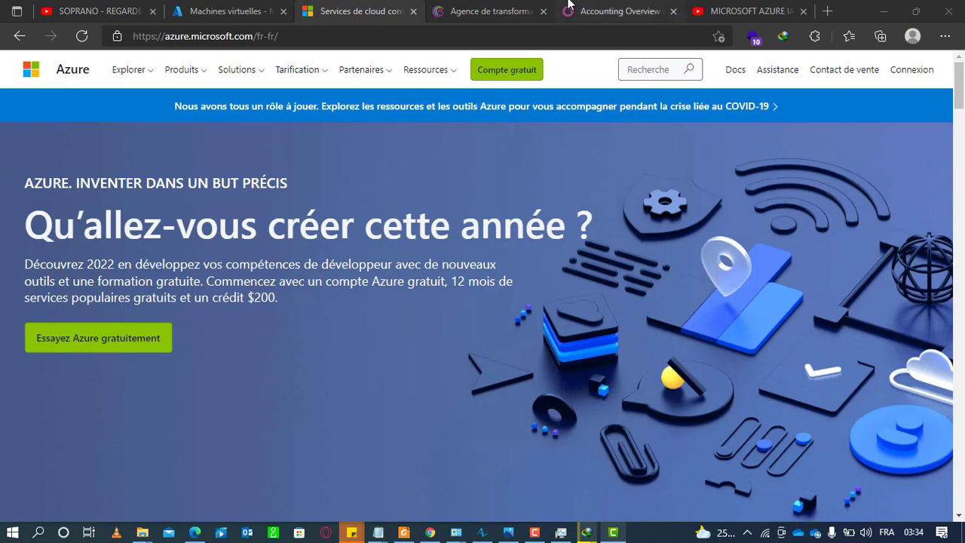
Look through the Aite consulting home page, down to the company presentation and the start of the services section.
click(513, 15)
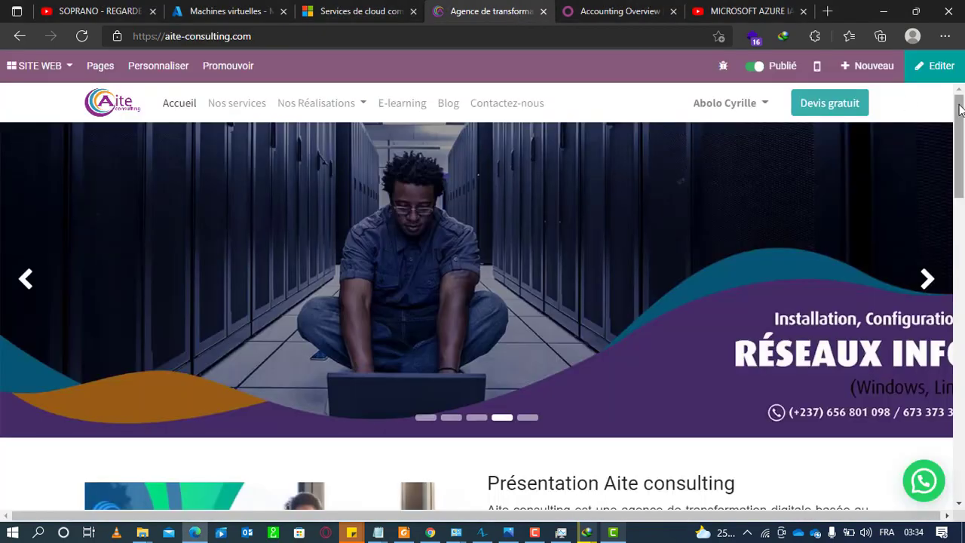
drag(957, 110, 915, 97)
scroll(961, 156, down, 1)
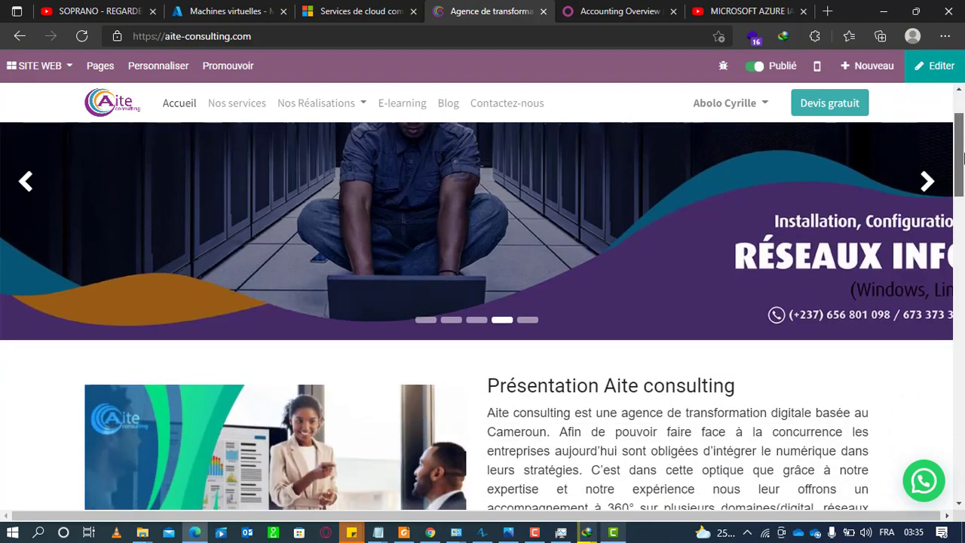
drag(961, 156, 959, 199)
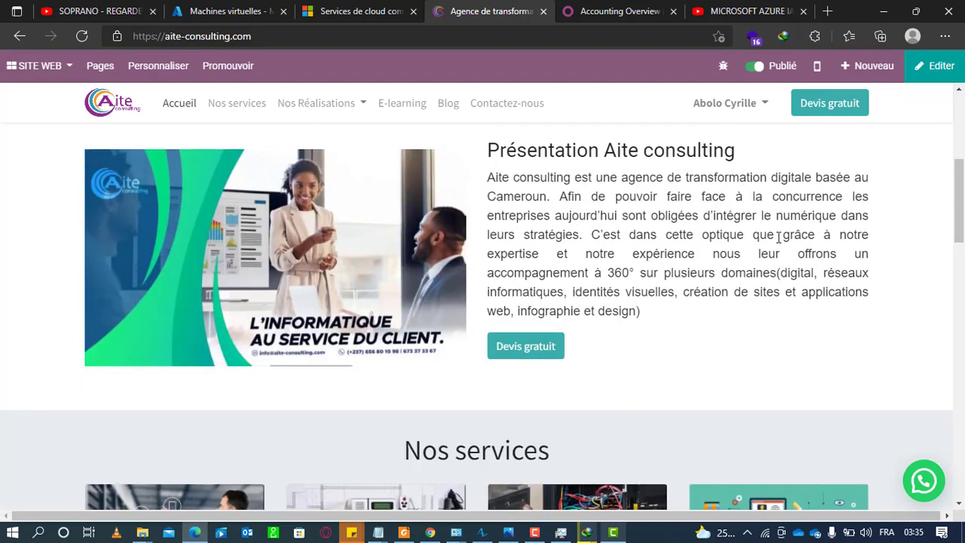
drag(958, 206, 960, 146)
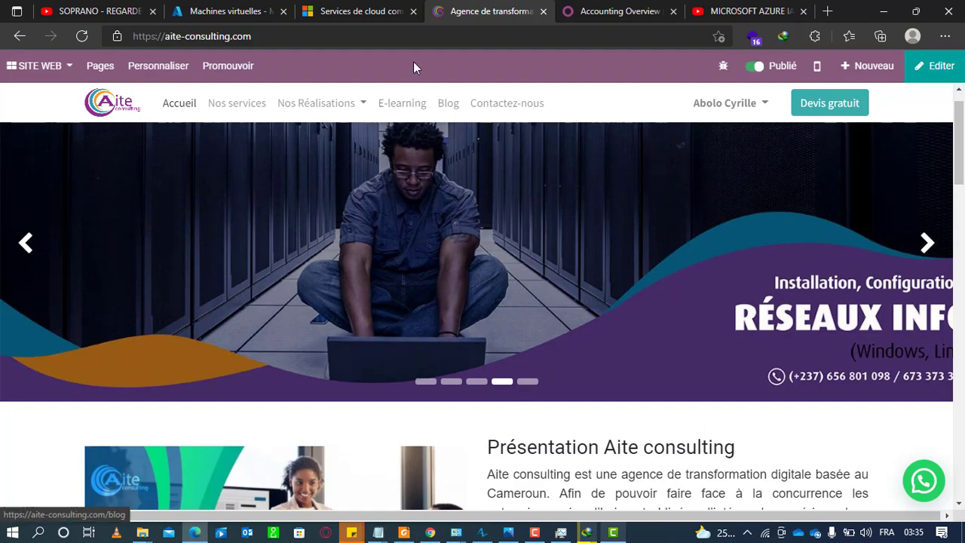
drag(960, 135, 844, 221)
Examine the introduction on the French Microsoft Azure website's home page.
click(343, 9)
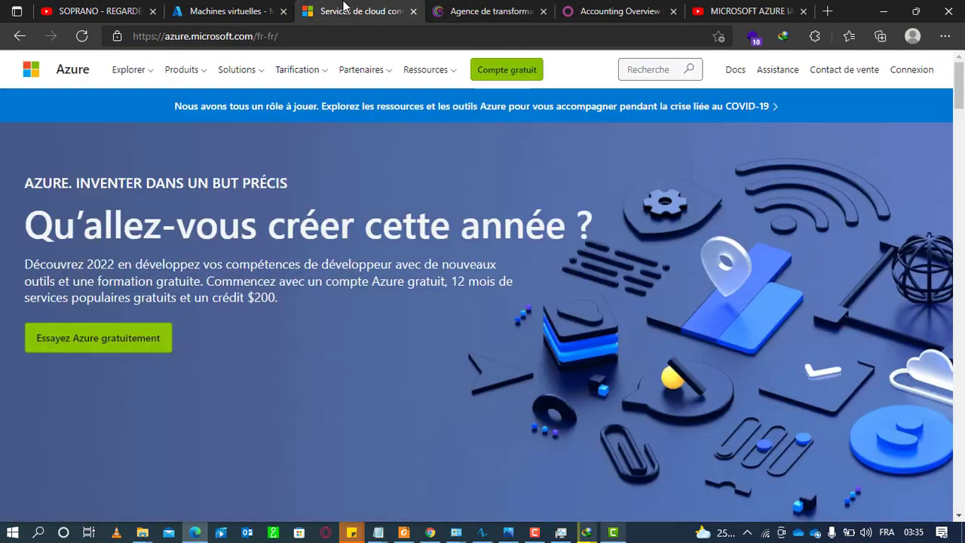
click(256, 9)
click(334, 8)
drag(958, 74, 955, 94)
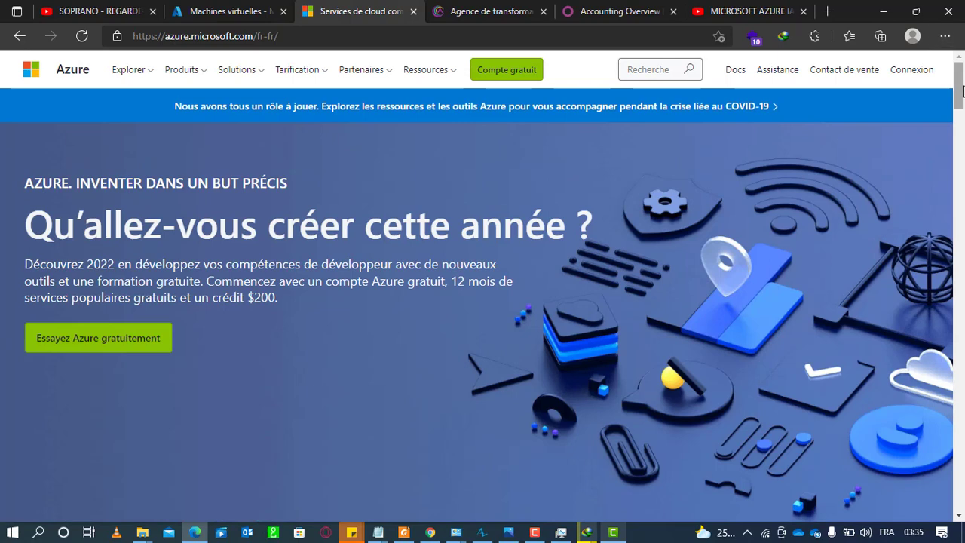
drag(963, 90, 962, 104)
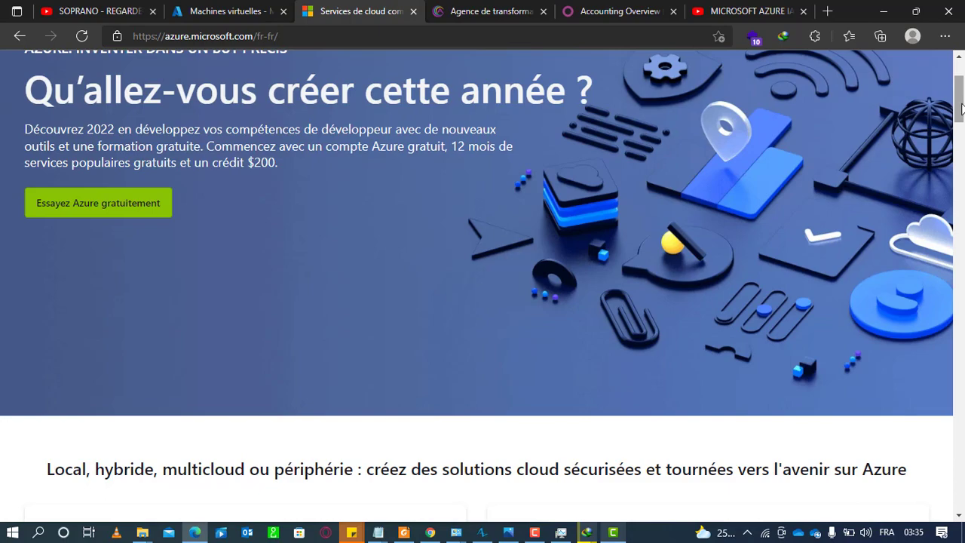
drag(961, 110, 936, 80)
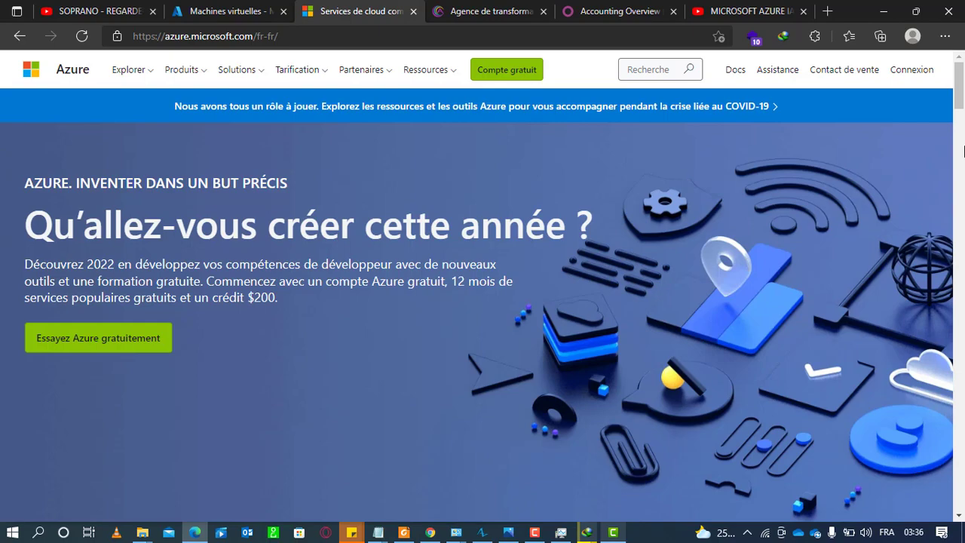
mouse_move(960, 101)
mouse_down()
mouse_move(962, 126)
mouse_move(963, 98)
mouse_up()
mouse_move(959, 98)
mouse_down()
mouse_move(952, 168)
mouse_move(962, 95)
mouse_up()
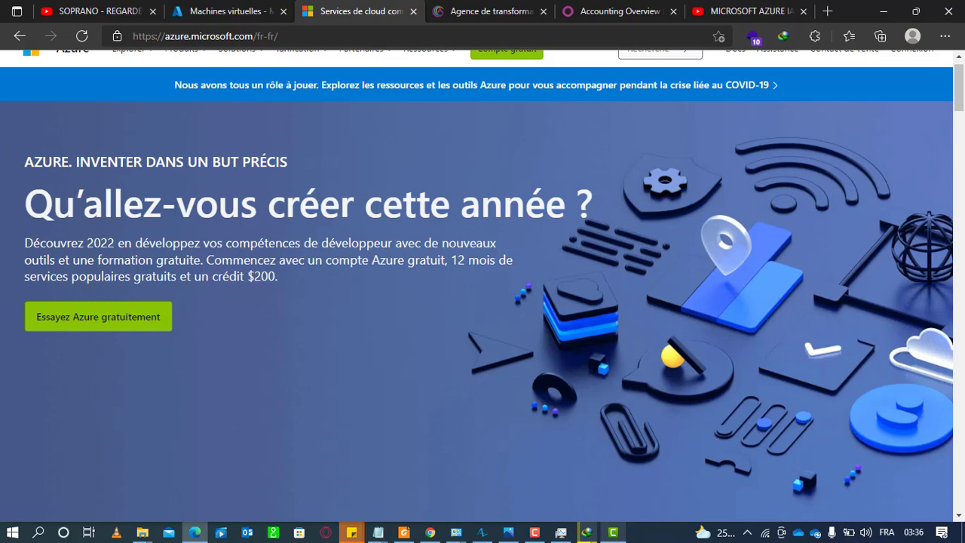
drag(959, 87, 959, 79)
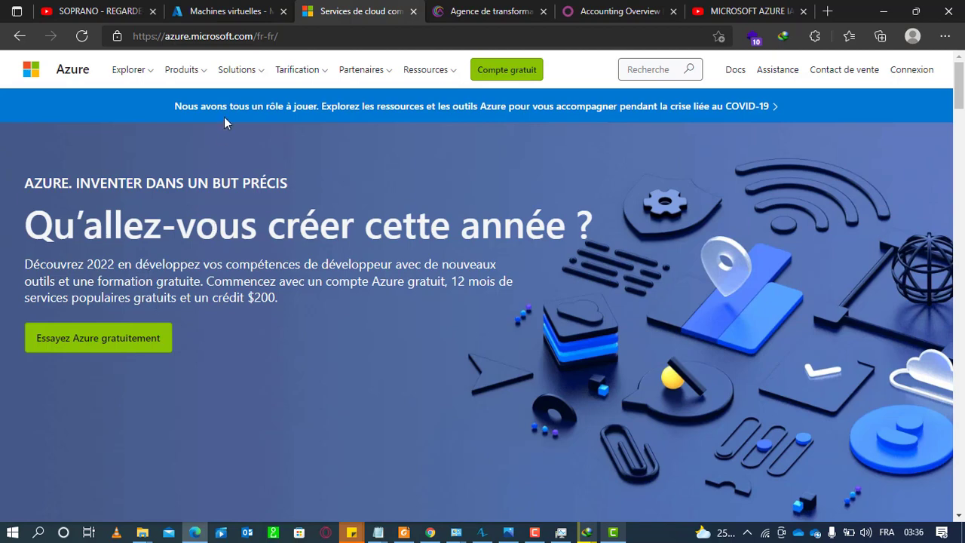
Switch to the Azure portal, go to its home page, and open the virtual machines service.
click(226, 9)
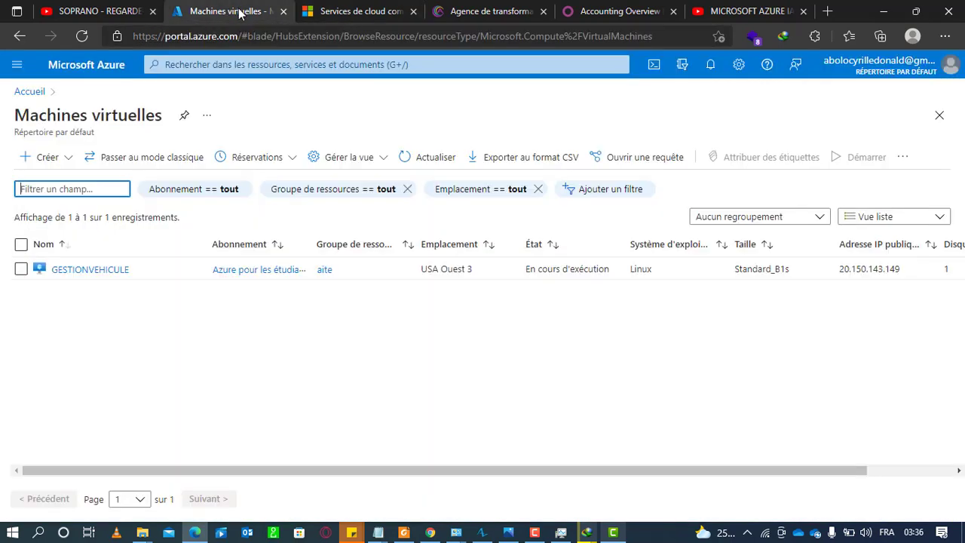
click(94, 71)
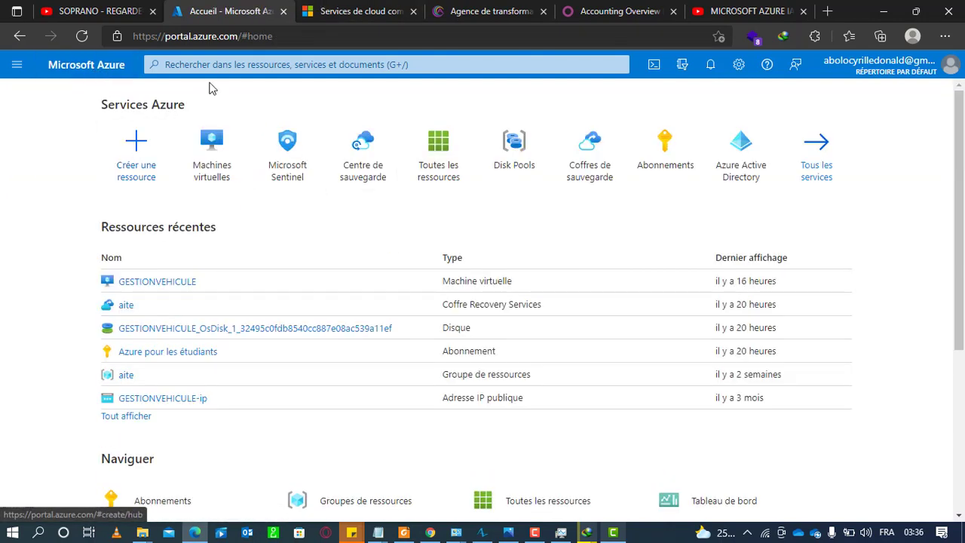
click(10, 75)
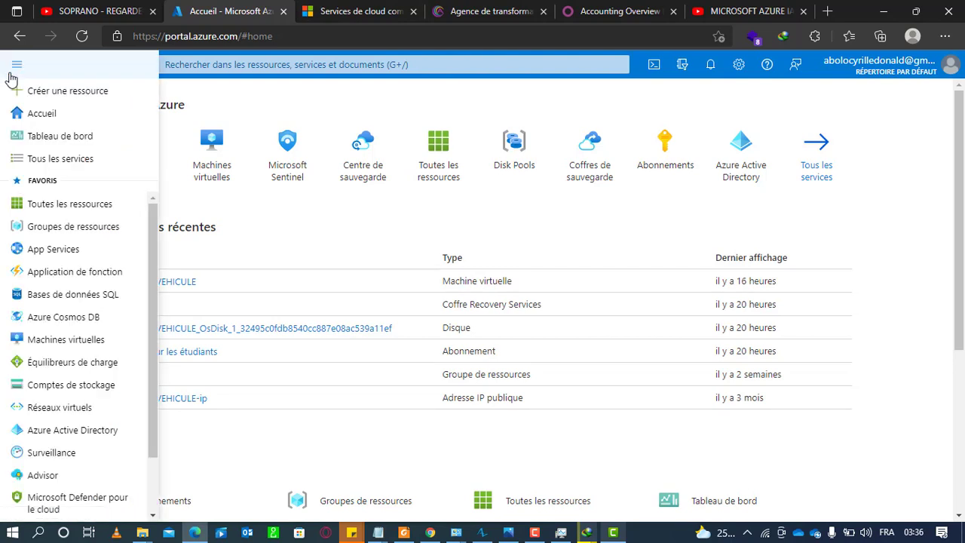
mouse_move(88, 230)
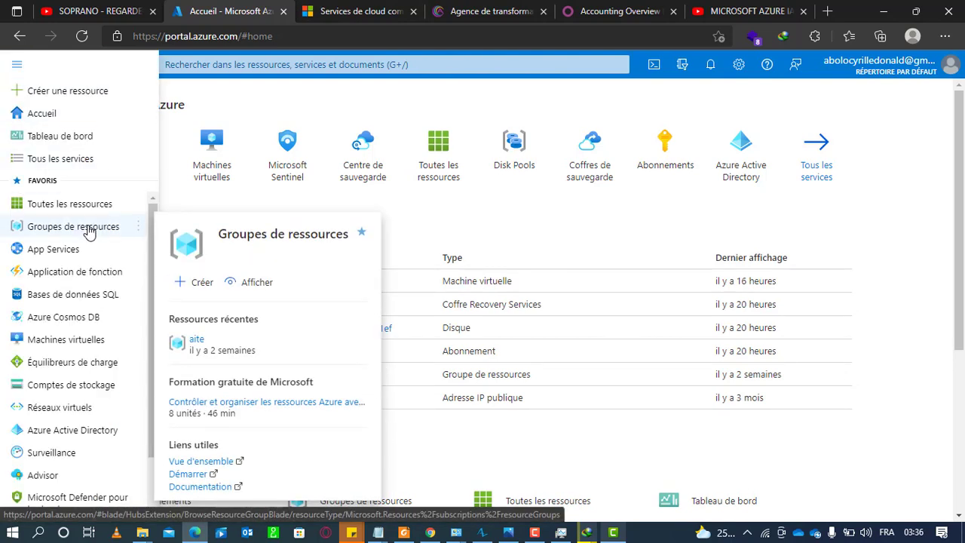
mouse_move(105, 285)
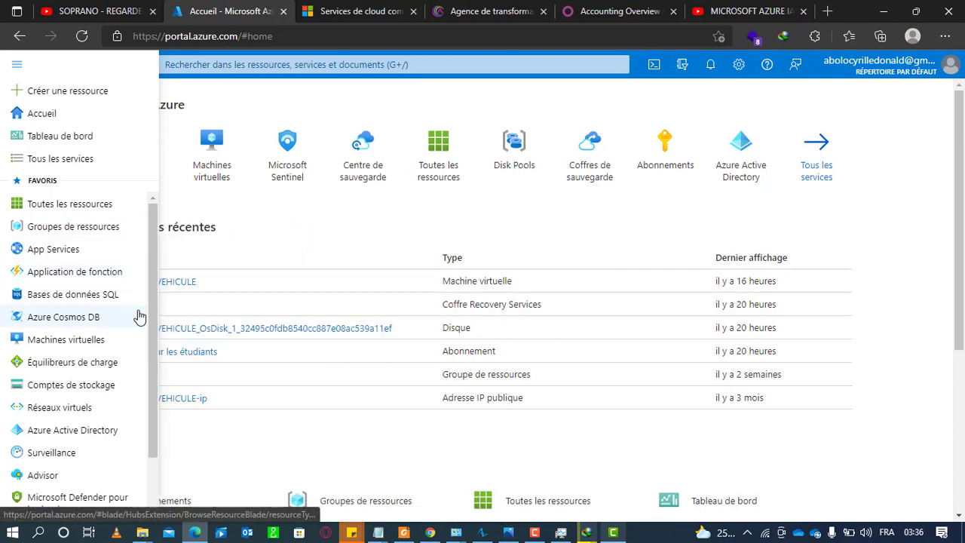
mouse_move(140, 317)
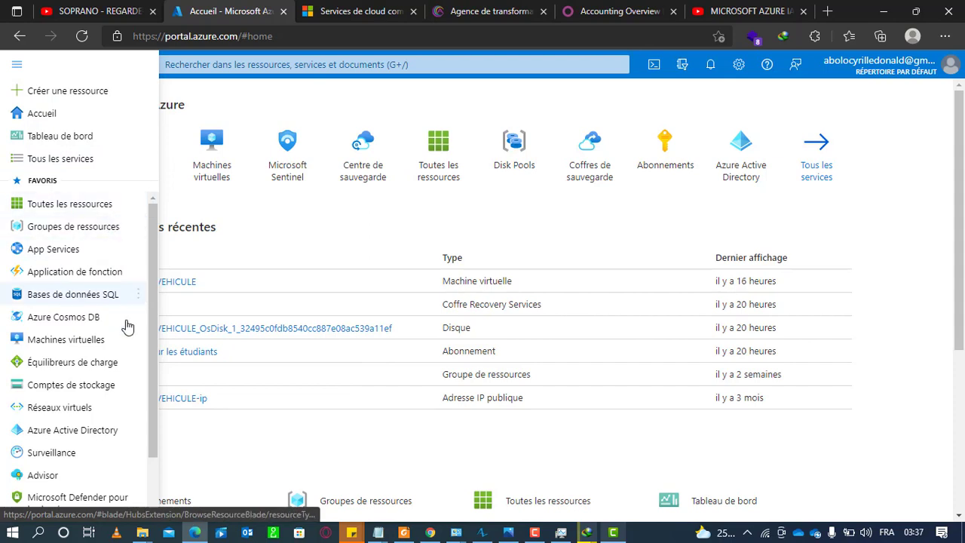
click(106, 347)
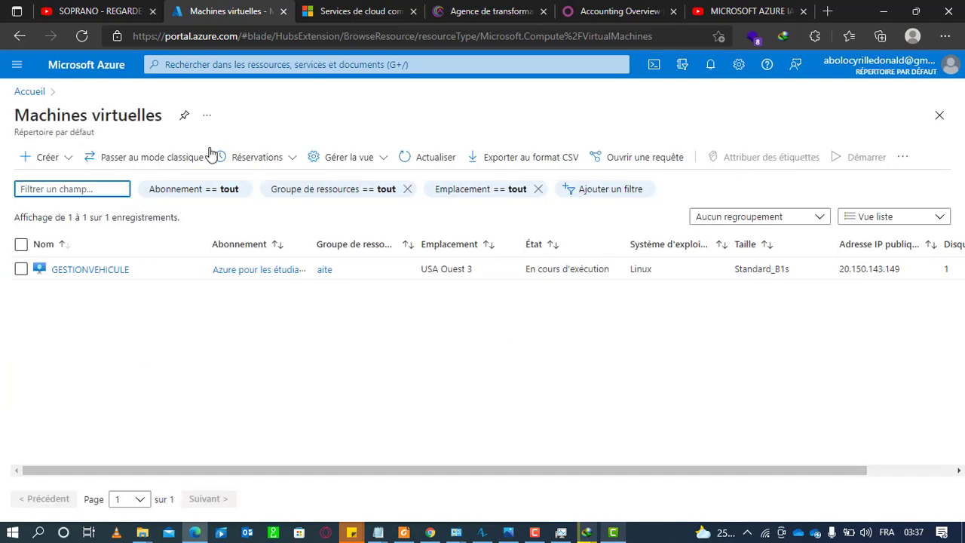
Start creating a new Azure virtual machine from the virtual machines list.
click(38, 157)
click(81, 185)
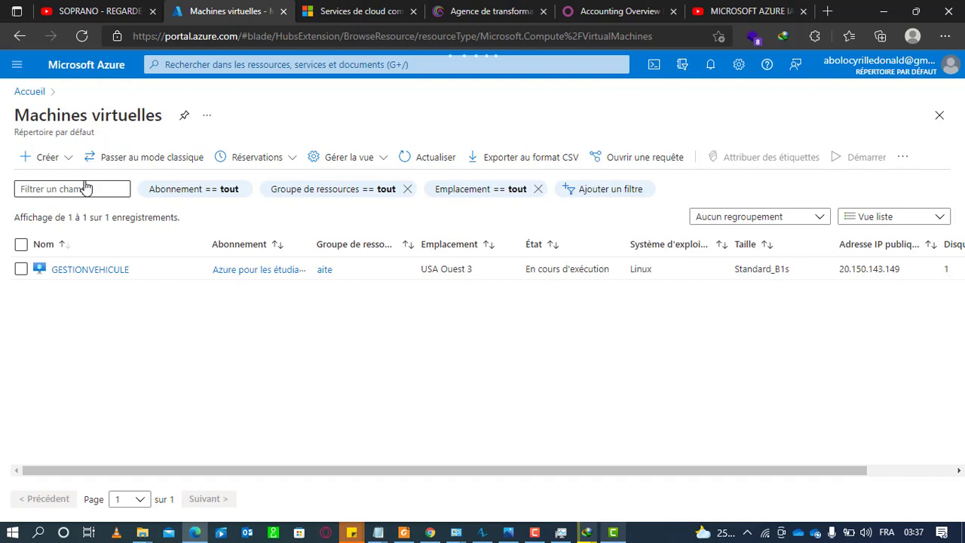
click(52, 159)
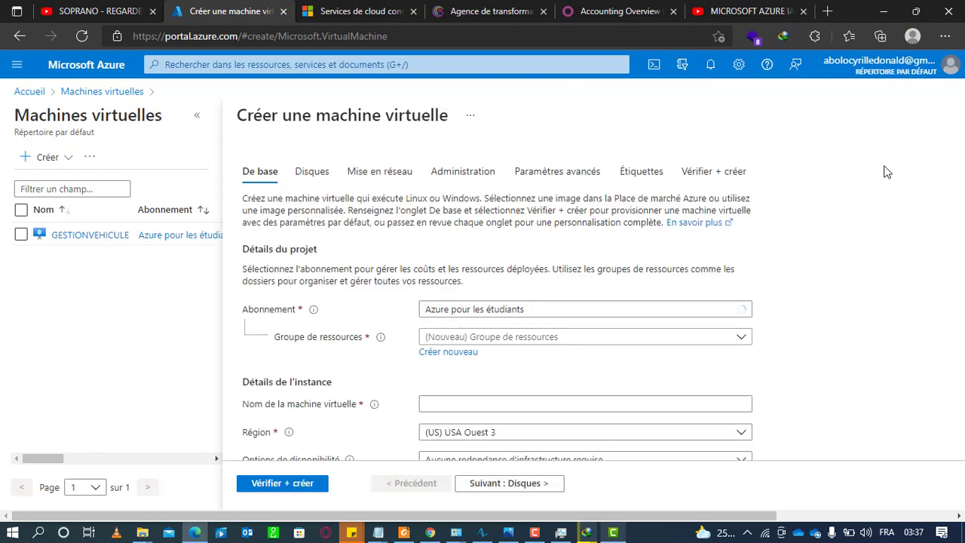
Keep the Azure pour les étudiants subscription and assign the virtual machine to the existing aite resource group.
click(433, 313)
click(441, 357)
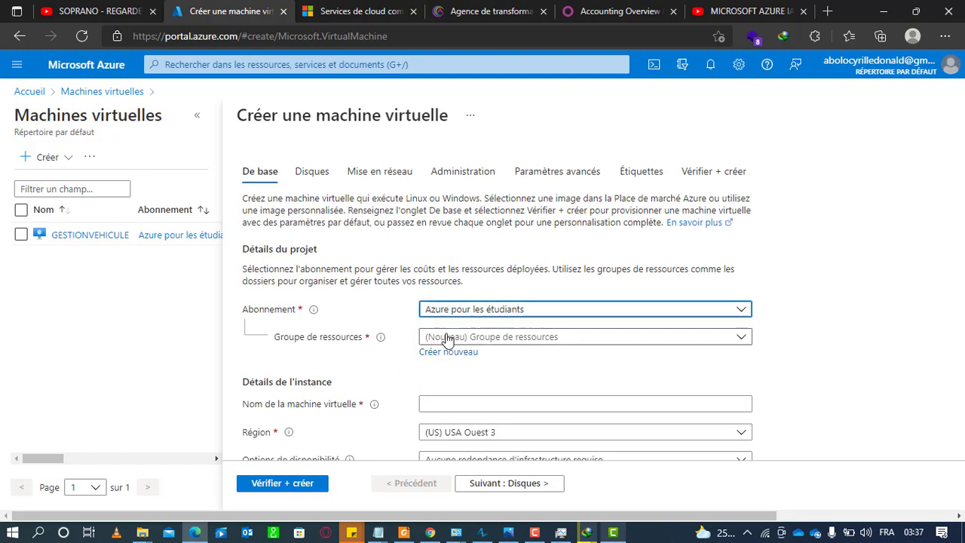
click(447, 339)
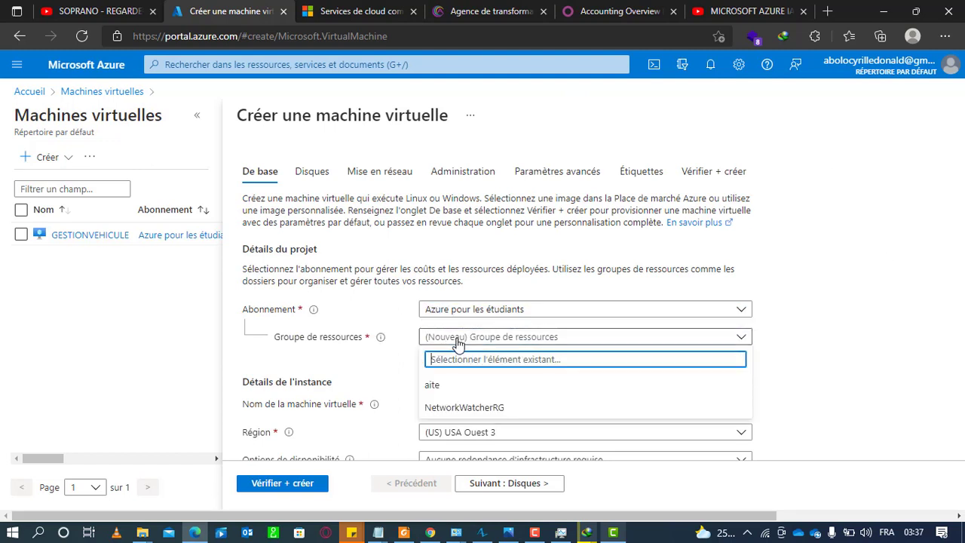
click(451, 392)
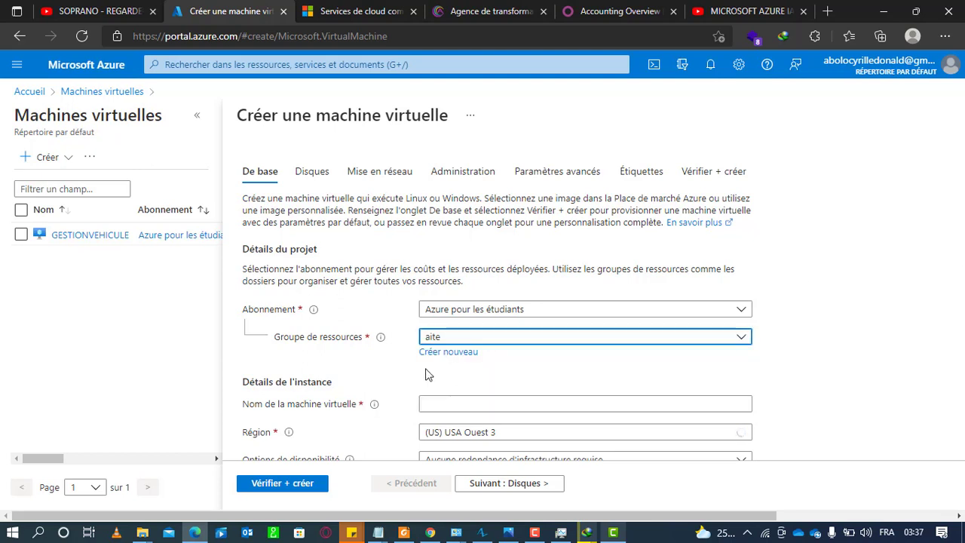
Name the virtual machine WINDOWSSERVER2022 and choose the image Windows Server 2022 Datacenter: Azure Edition - Génération 2.
click(477, 408)
text(WI)
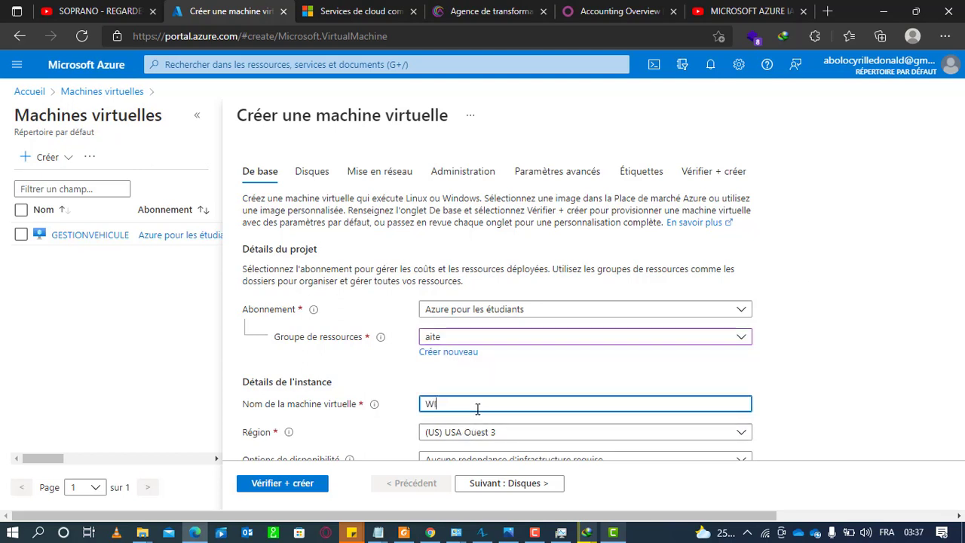
text(NDOWS SERVER 2022)
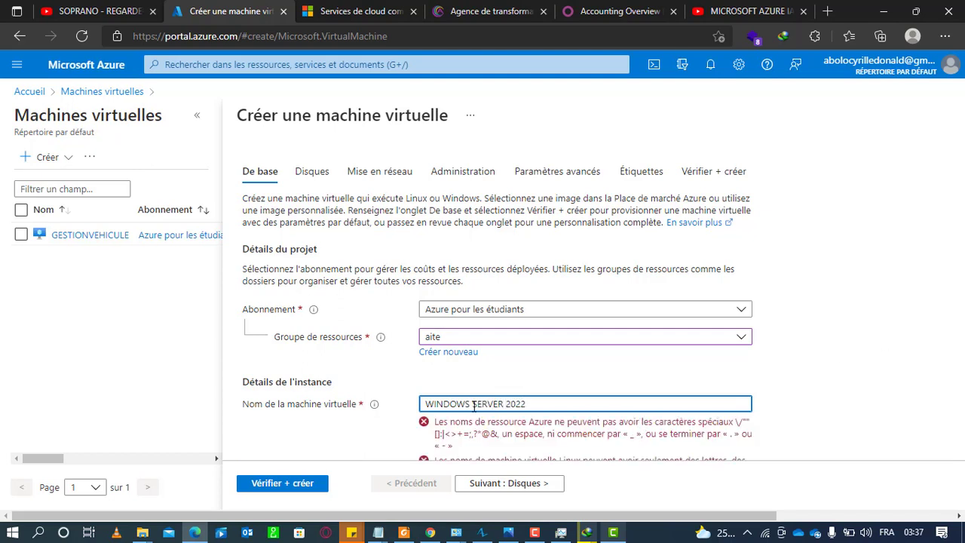
click(473, 405)
key(BackSpace)
click(504, 404)
key(BackSpace)
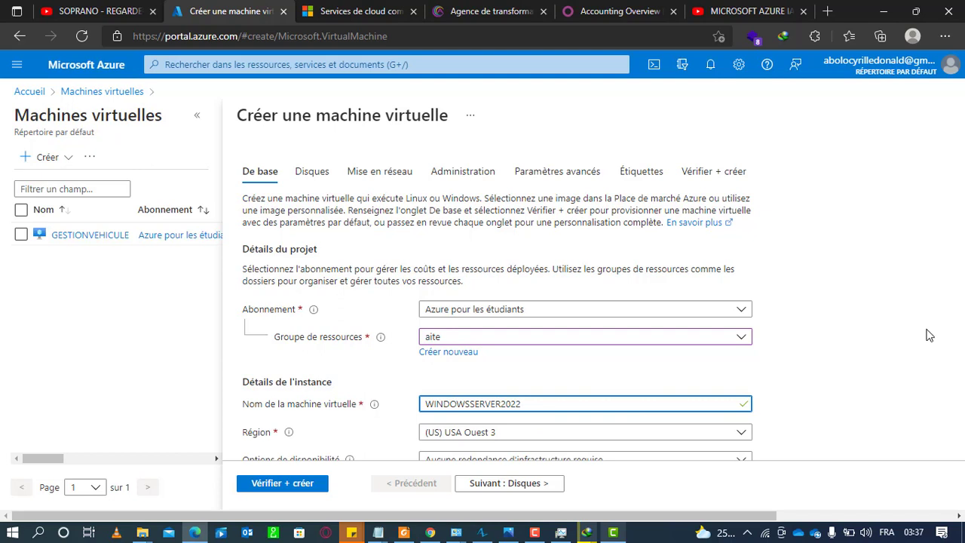
scroll(653, 362, down, 2)
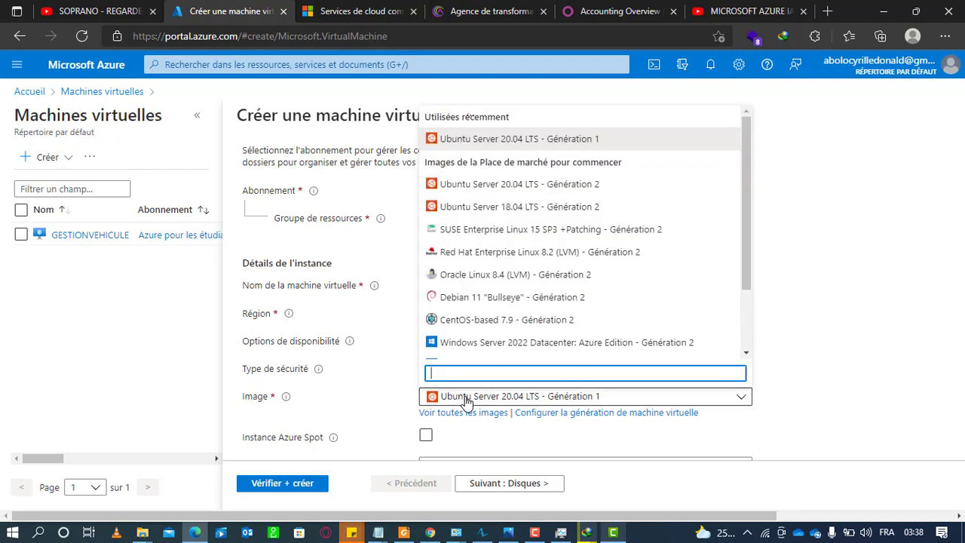
click(518, 345)
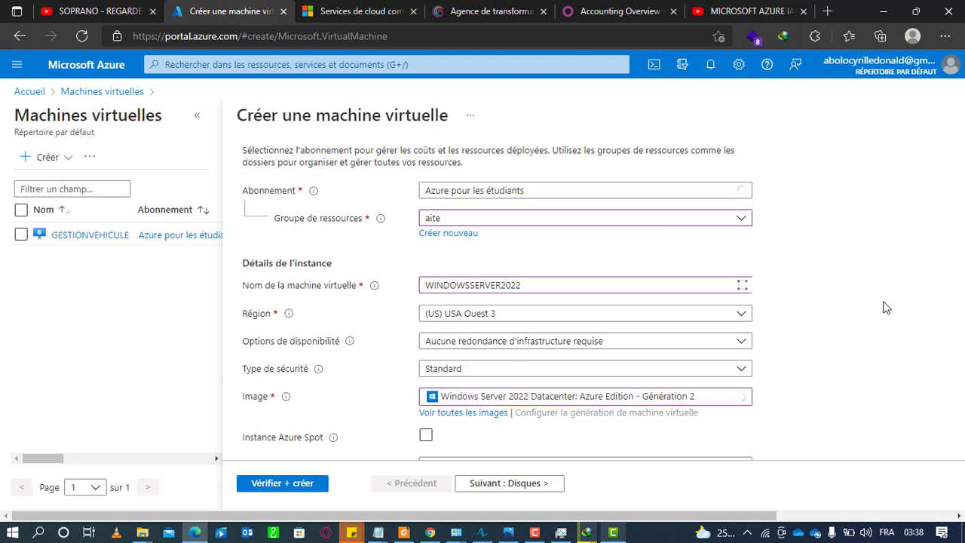
Set the administrator account's user name to aite.
scroll(882, 306, down, 3)
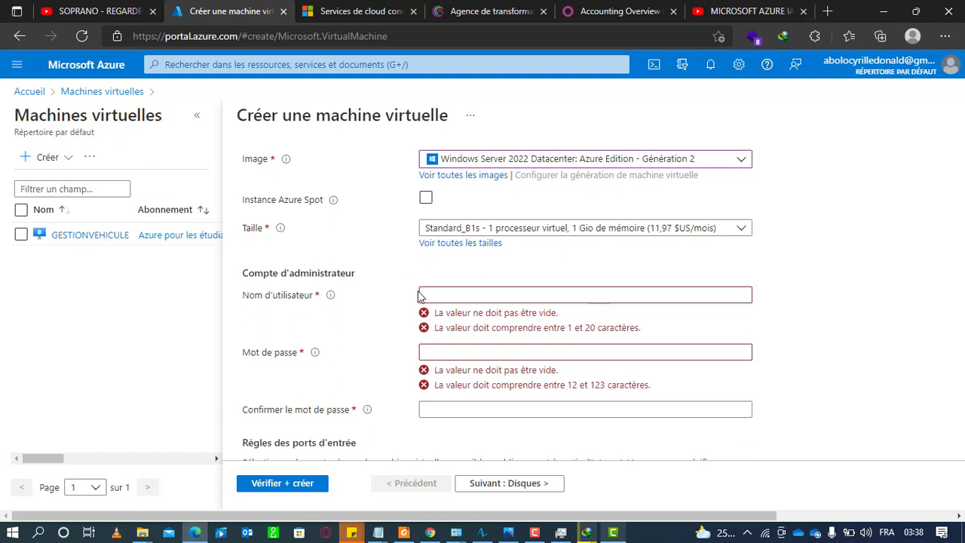
click(463, 297)
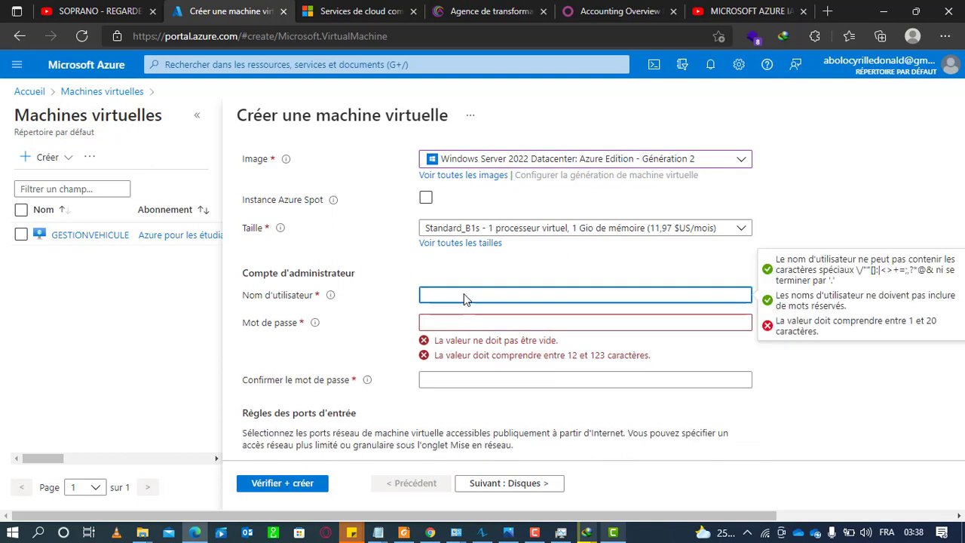
text(aite)
key(Tab)
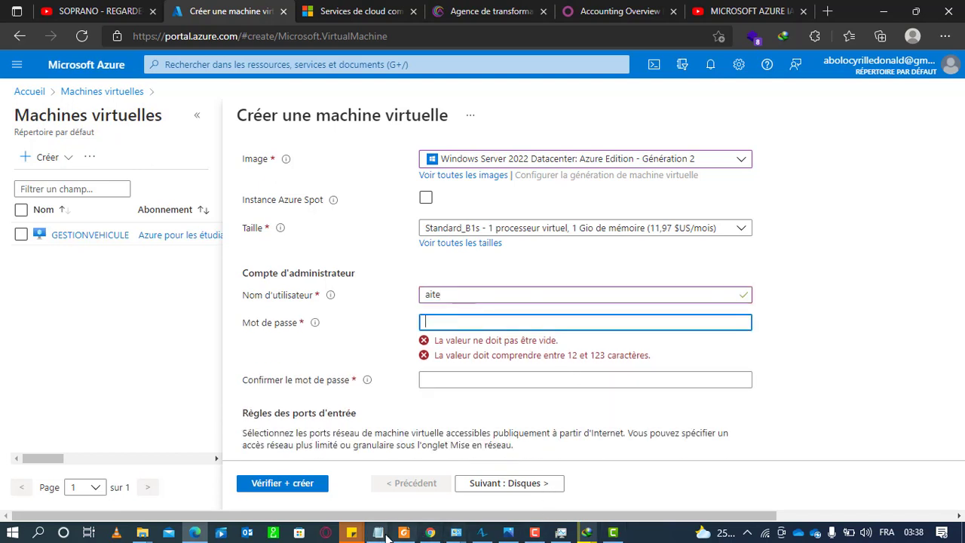
Copy the administrator password from the open Notepad note and paste it into the virtual machine's password and confirmation fields.
mouse_move(378, 532)
click(483, 483)
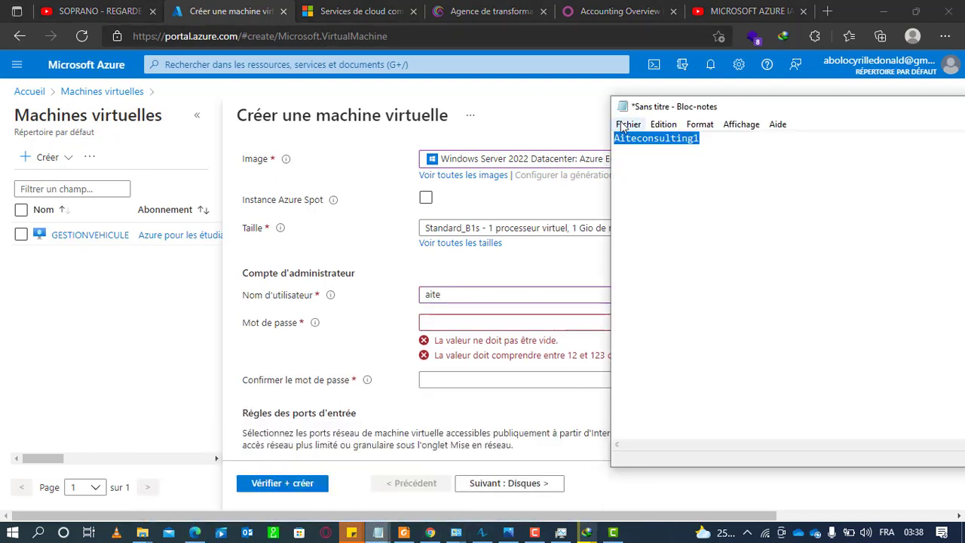
right_click(640, 138)
click(665, 183)
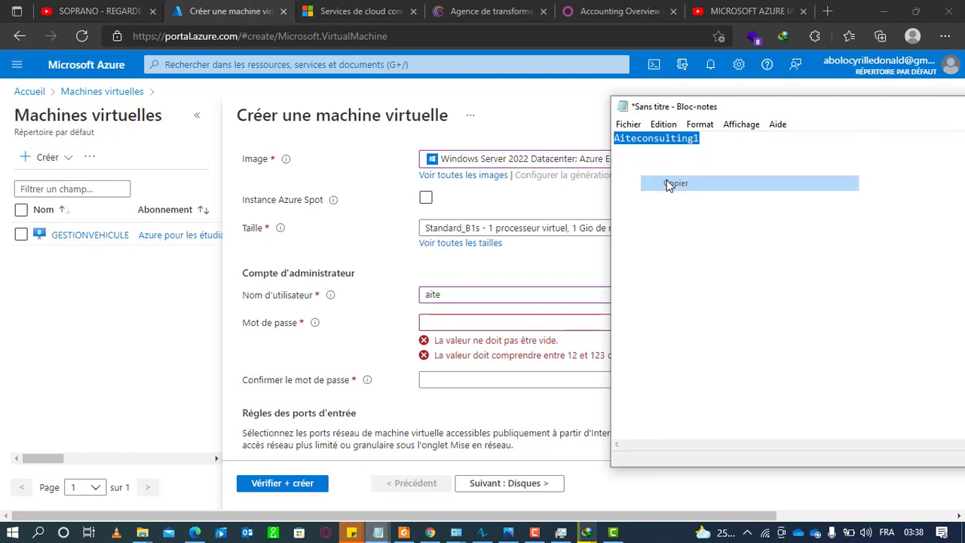
click(464, 324)
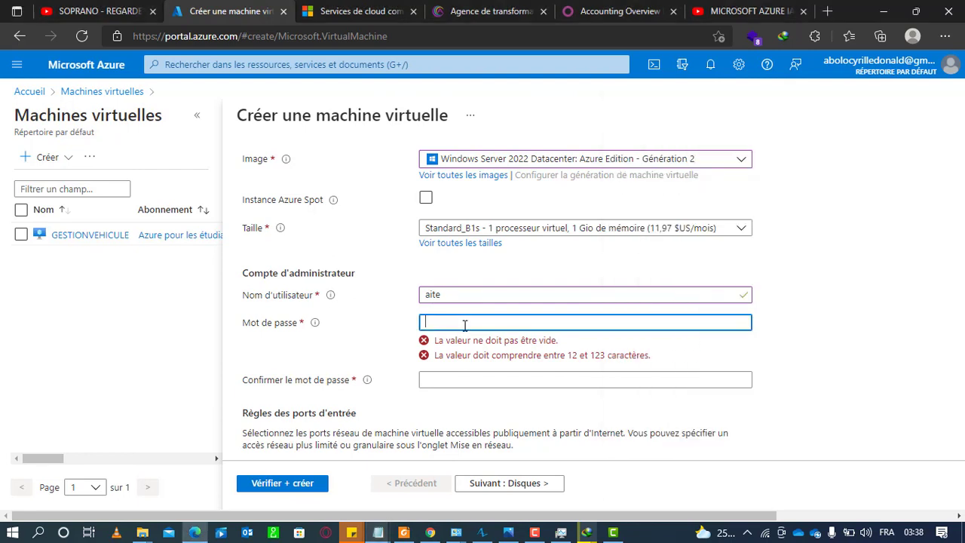
key(ctrl+v)
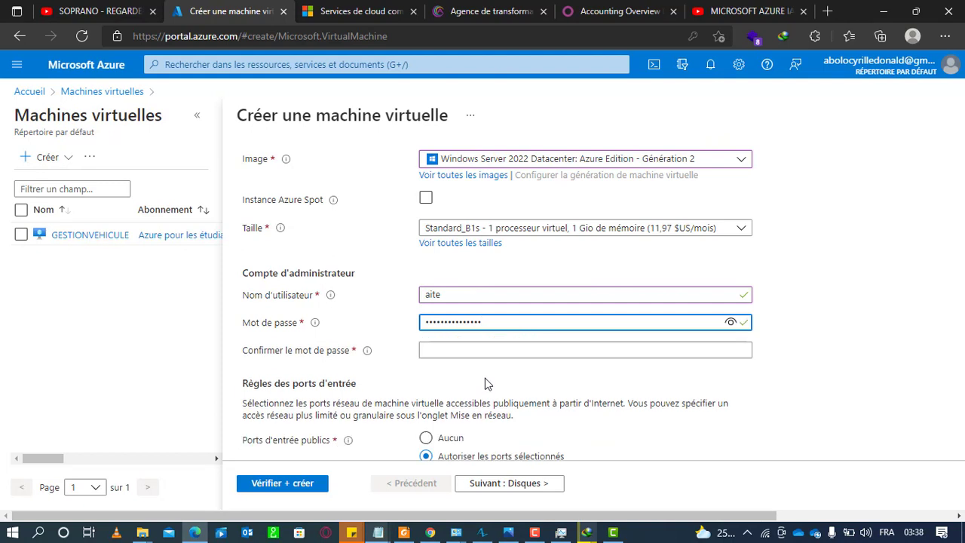
click(489, 348)
key(ctrl+v)
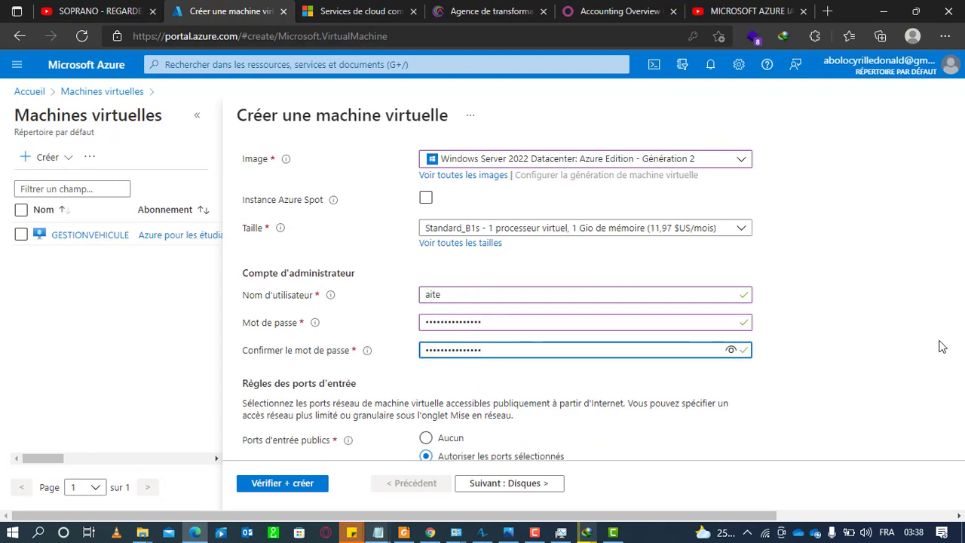
Allow inbound ports HTTP (80), HTTPS (443) and SSH (22) in addition to RDP (3389), and submit the virtual machine configuration for validation.
click(871, 397)
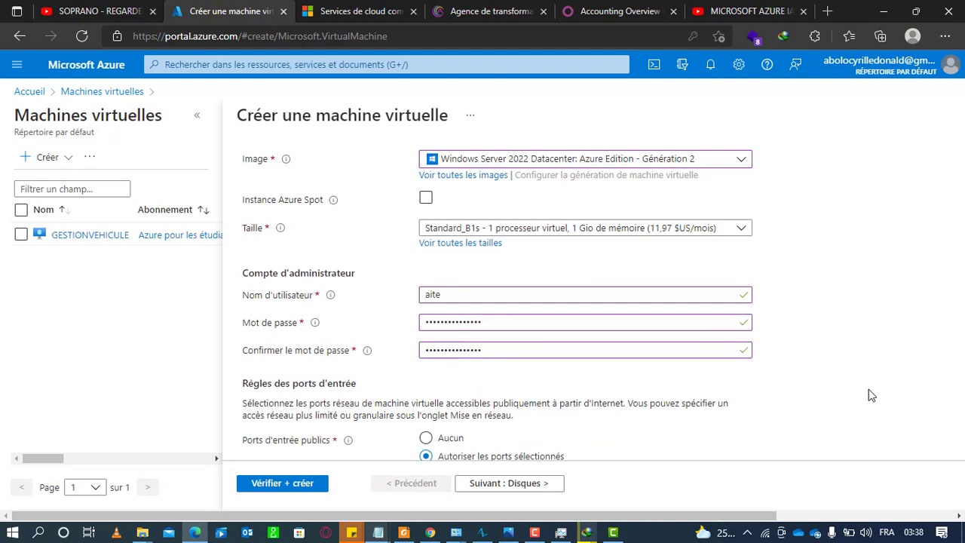
scroll(870, 395, down, 2)
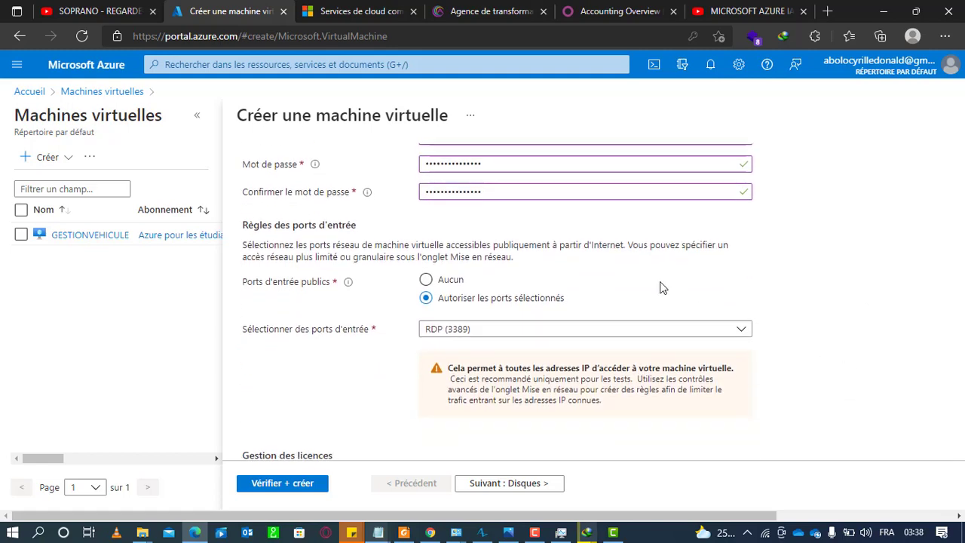
click(486, 330)
click(431, 287)
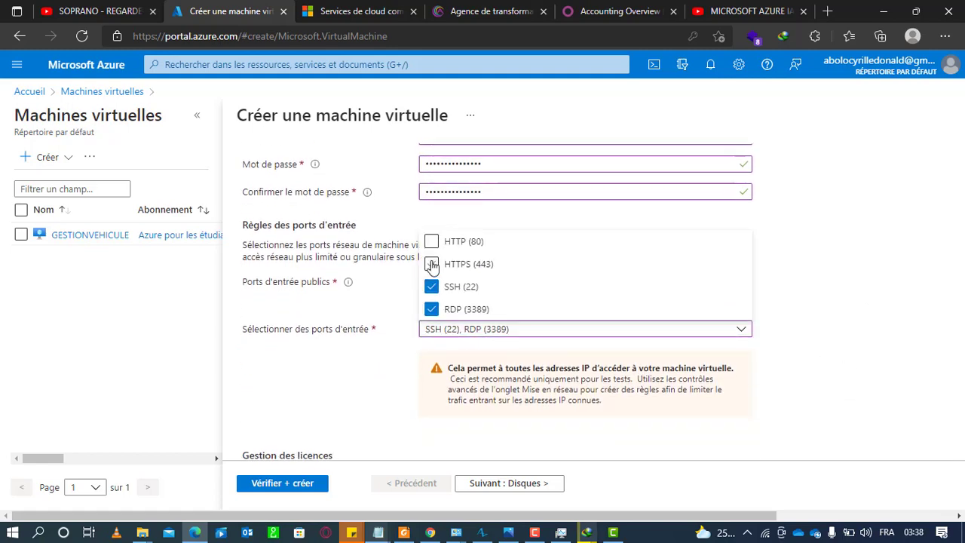
click(431, 264)
click(431, 242)
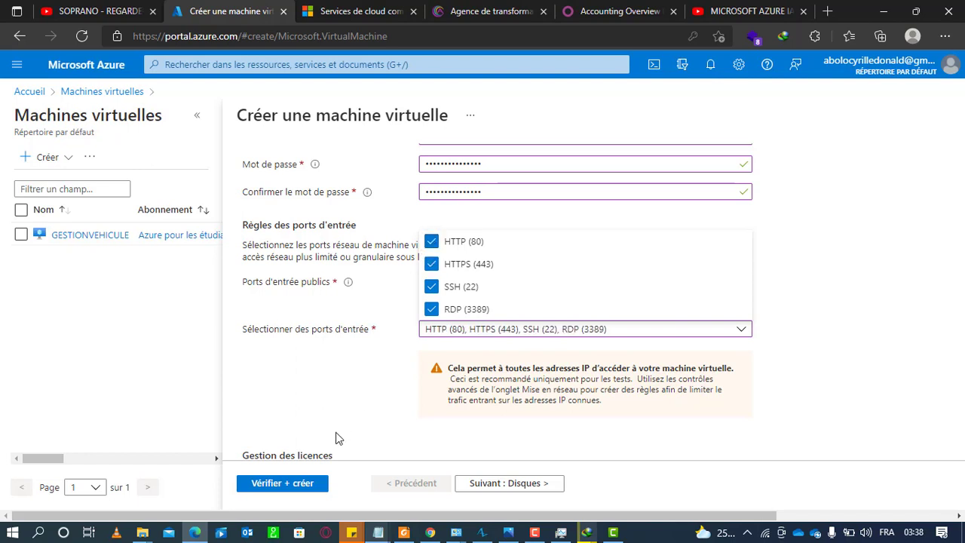
click(275, 483)
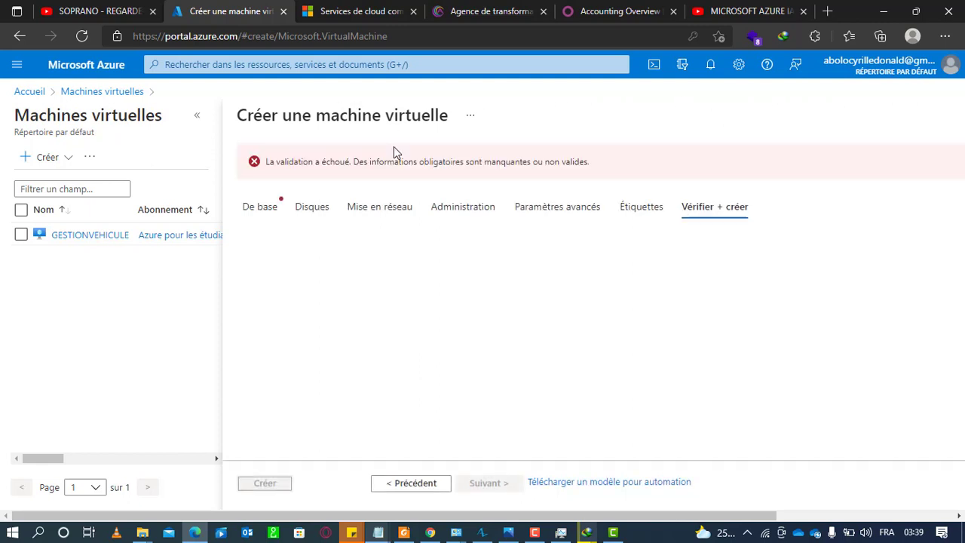
Return to the basic settings and check the project, instance, administrator account, inbound port and licensing entries for missing or invalid values.
click(262, 208)
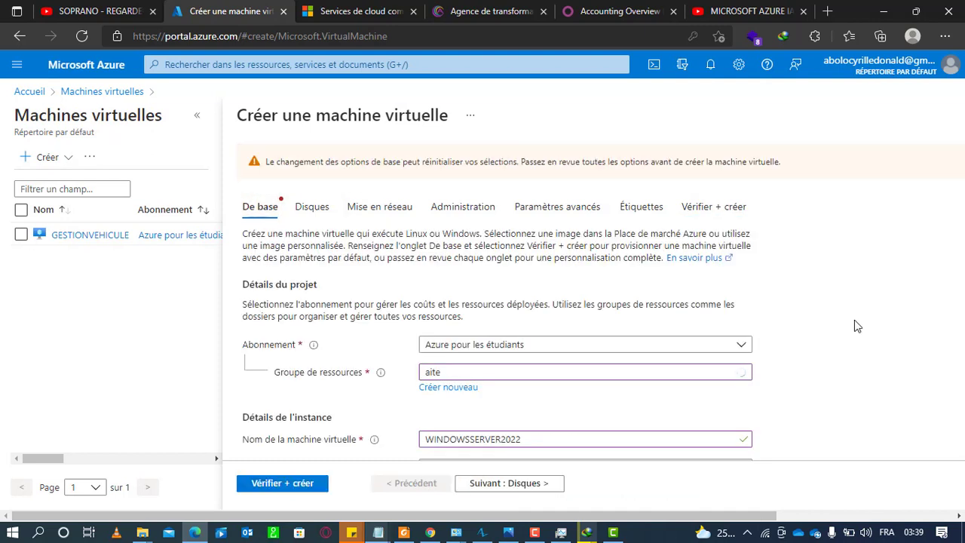
drag(784, 317, 783, 304)
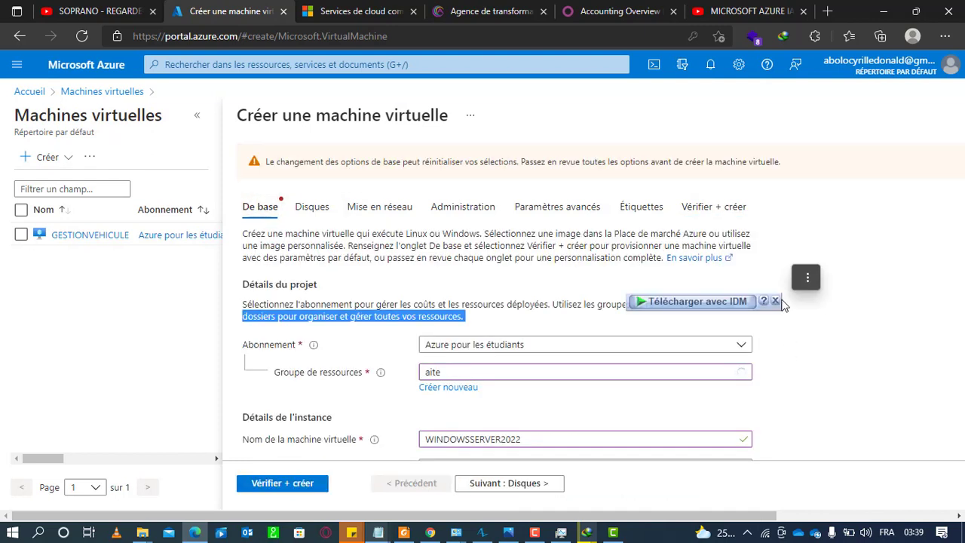
click(775, 301)
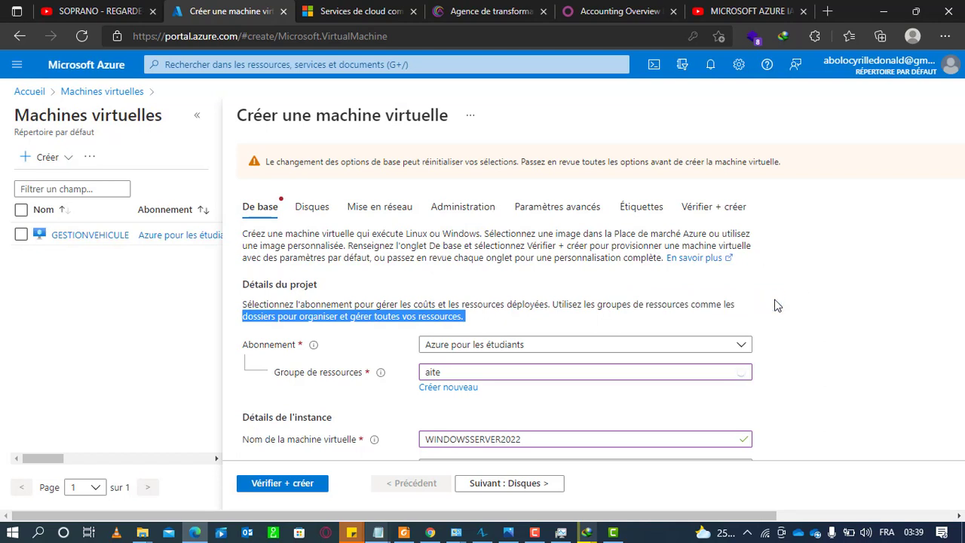
scroll(582, 293, down, 2)
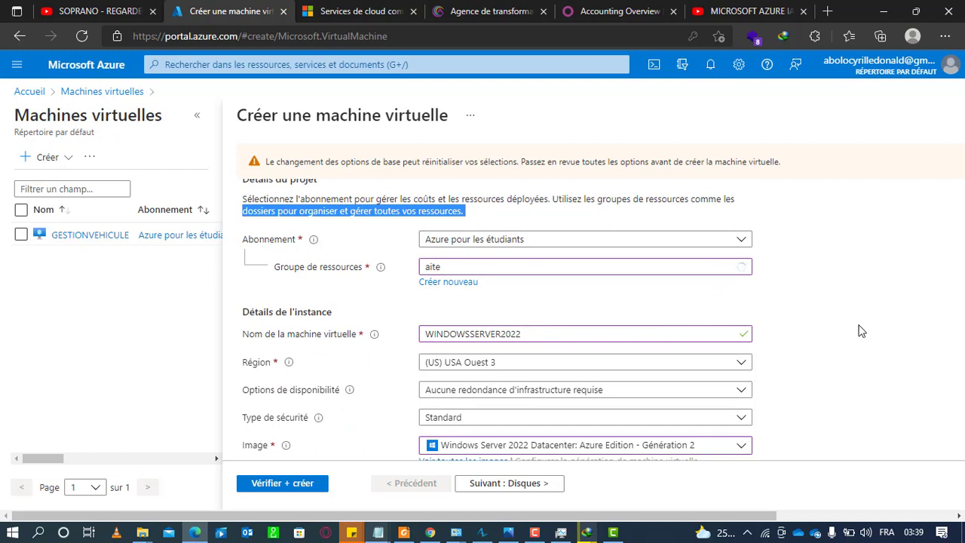
scroll(859, 328, down, 2)
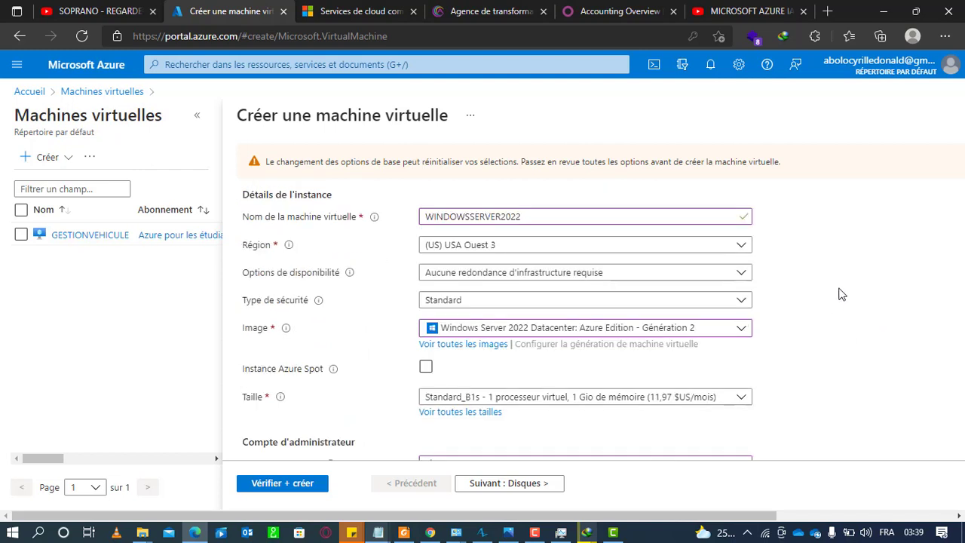
scroll(838, 288, down, 1)
drag(807, 327, 830, 268)
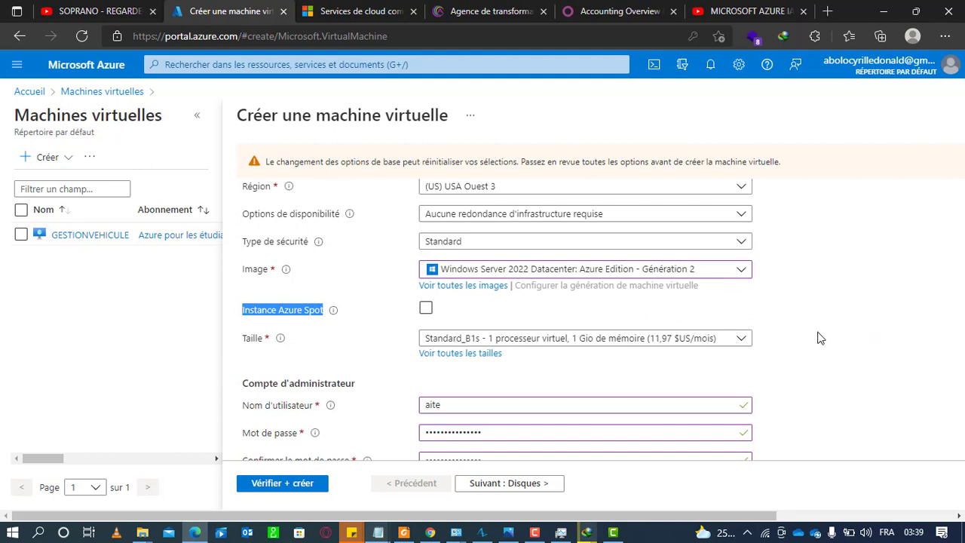
scroll(668, 239, down, 2)
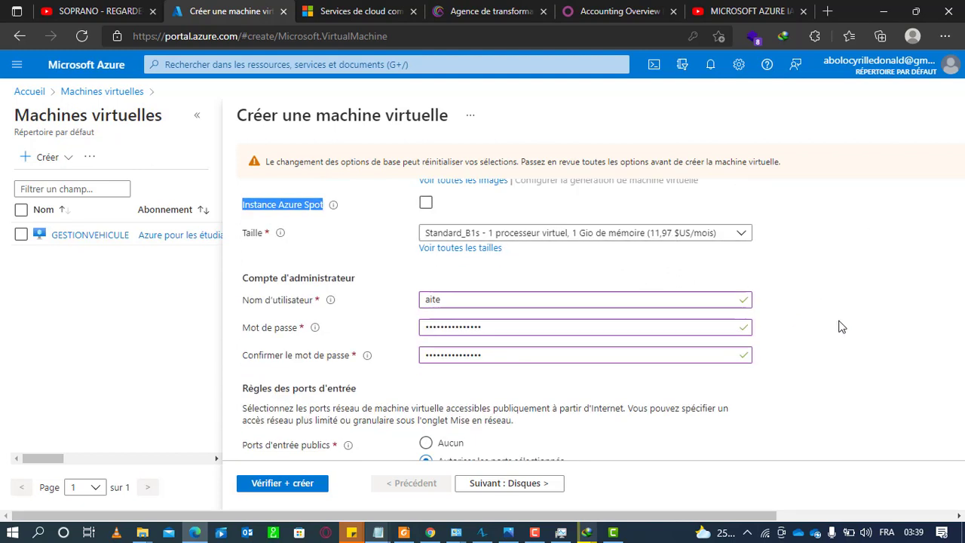
scroll(841, 326, down, 3)
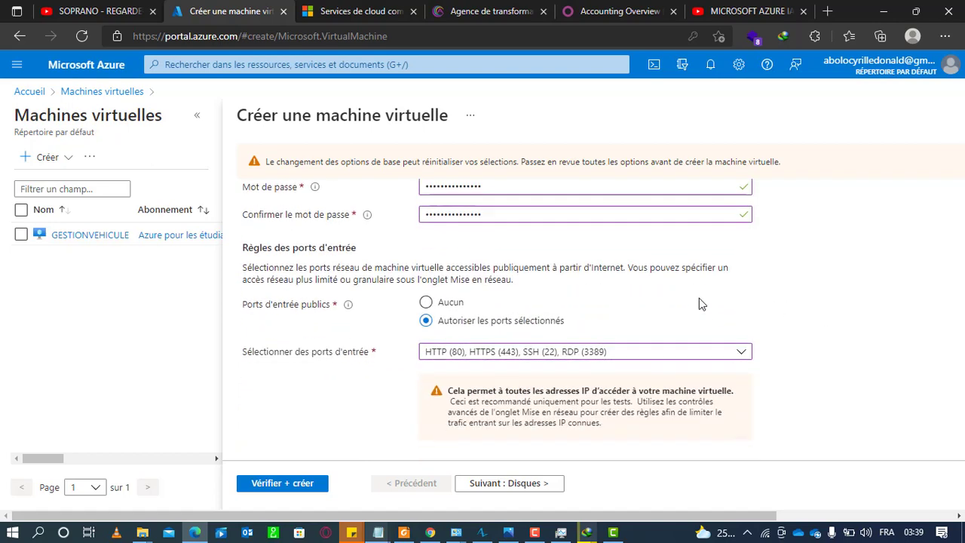
scroll(595, 370, down, 3)
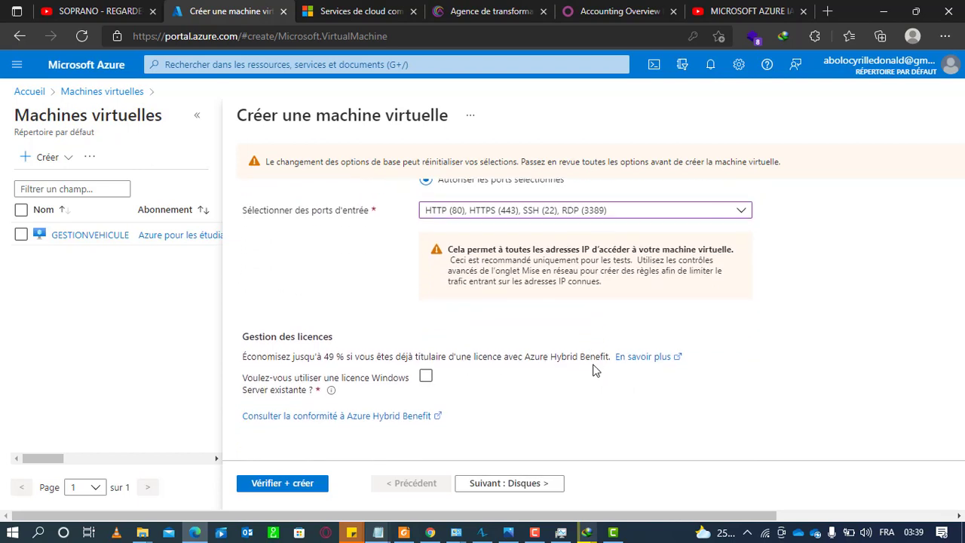
scroll(595, 370, up, 10)
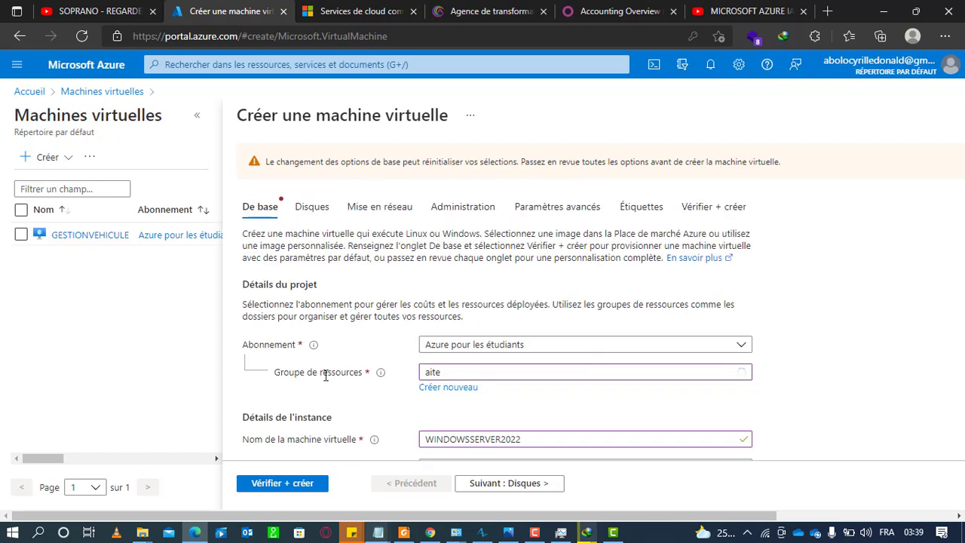
Validate the virtual machine configuration again and start creating the machine.
click(293, 491)
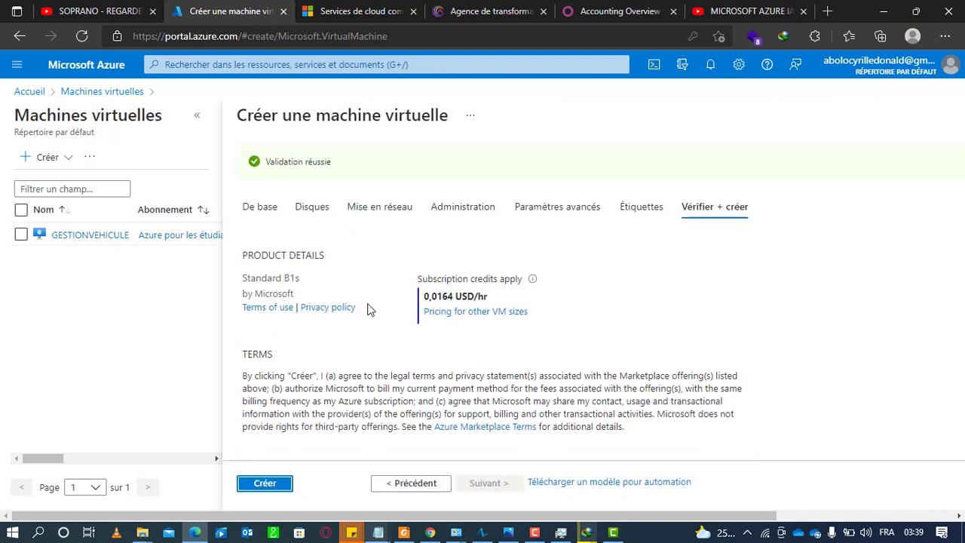
click(261, 485)
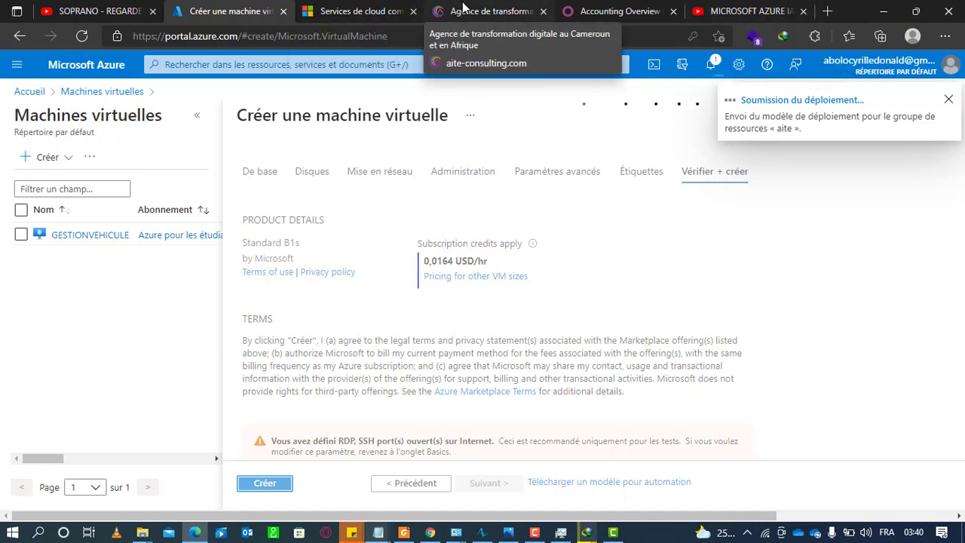
Look through the client success stories on the aite-consulting.com site, and return to the Azure deployment page.
click(461, 11)
click(351, 105)
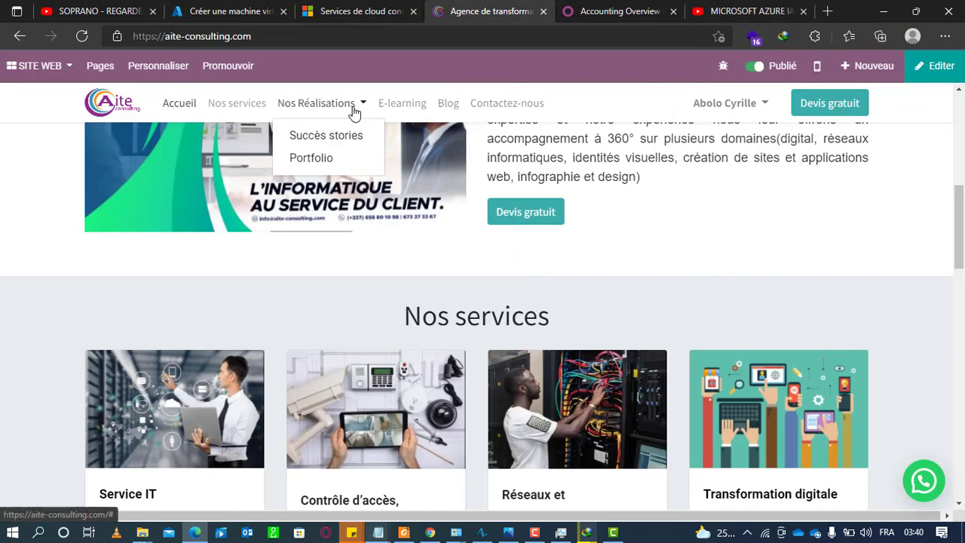
click(342, 138)
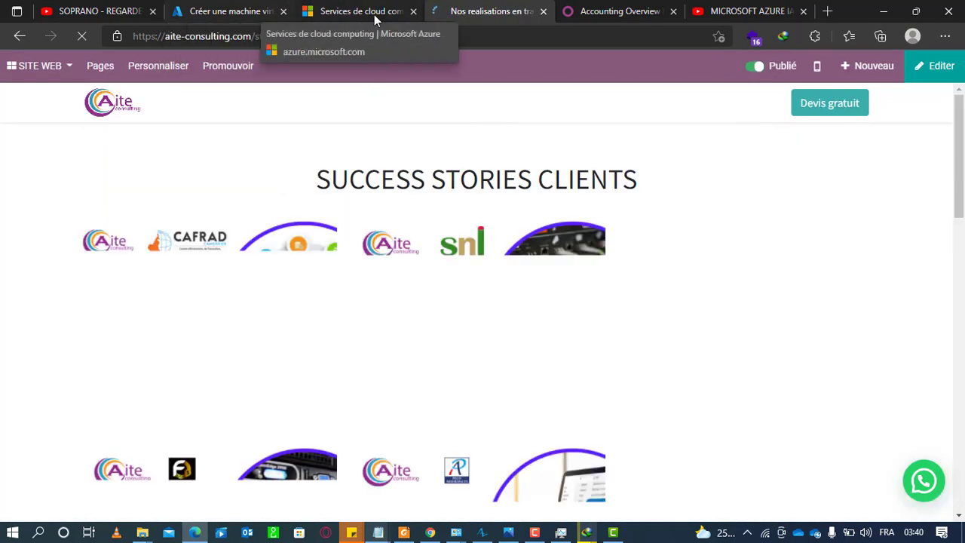
click(257, 10)
click(467, 9)
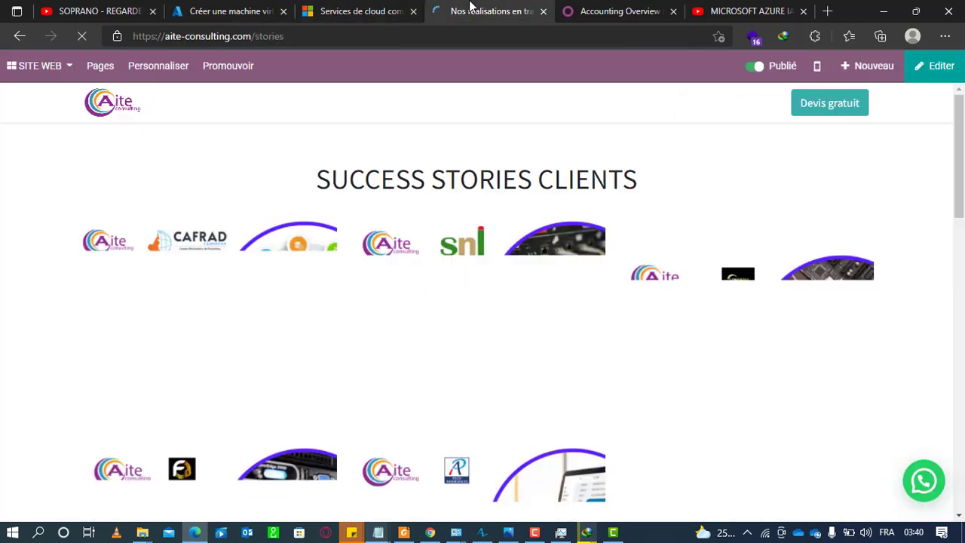
scroll(962, 252, down, 1)
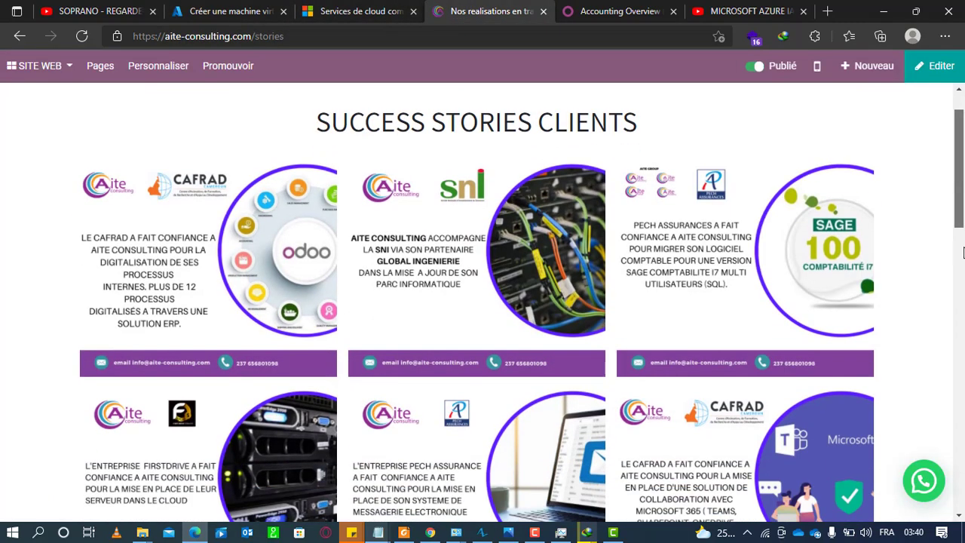
scroll(963, 298, down, 5)
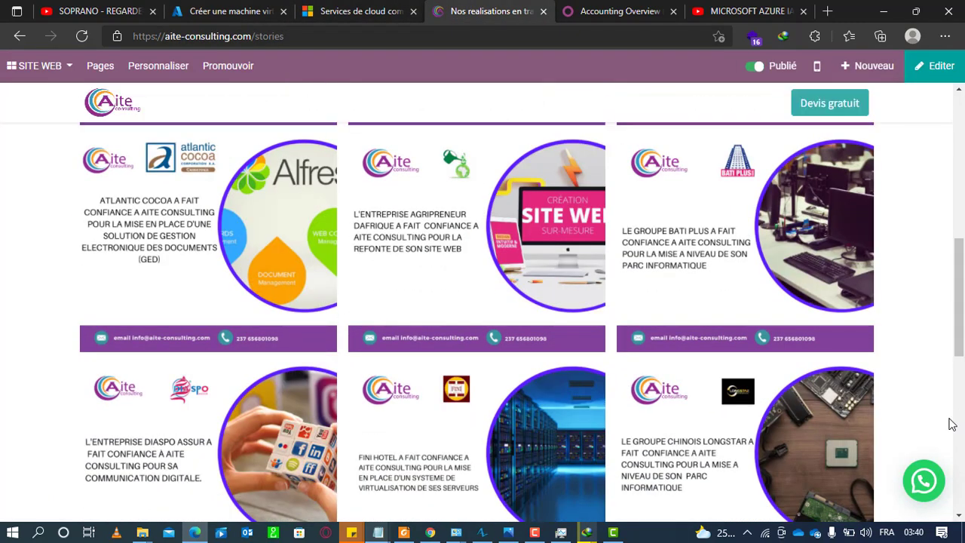
scroll(962, 392, down, 4)
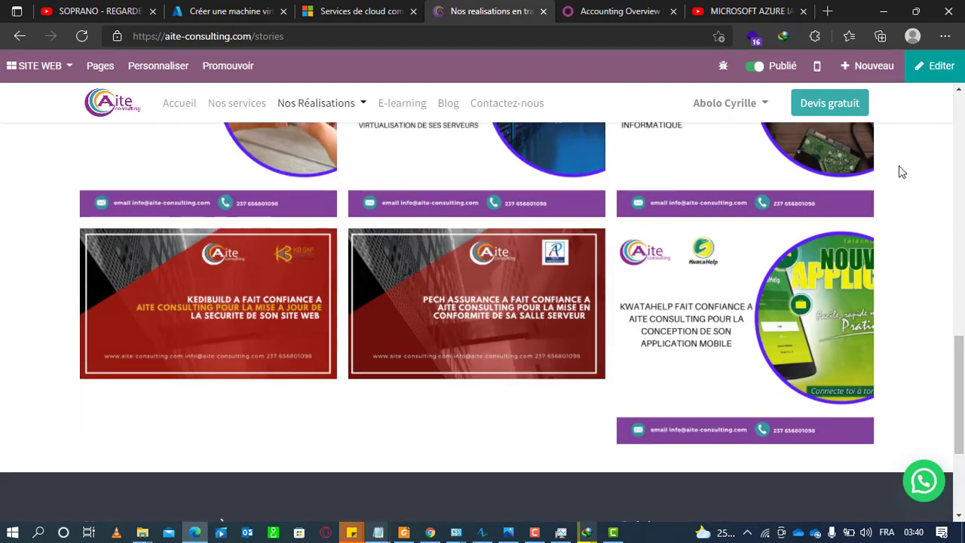
click(200, 9)
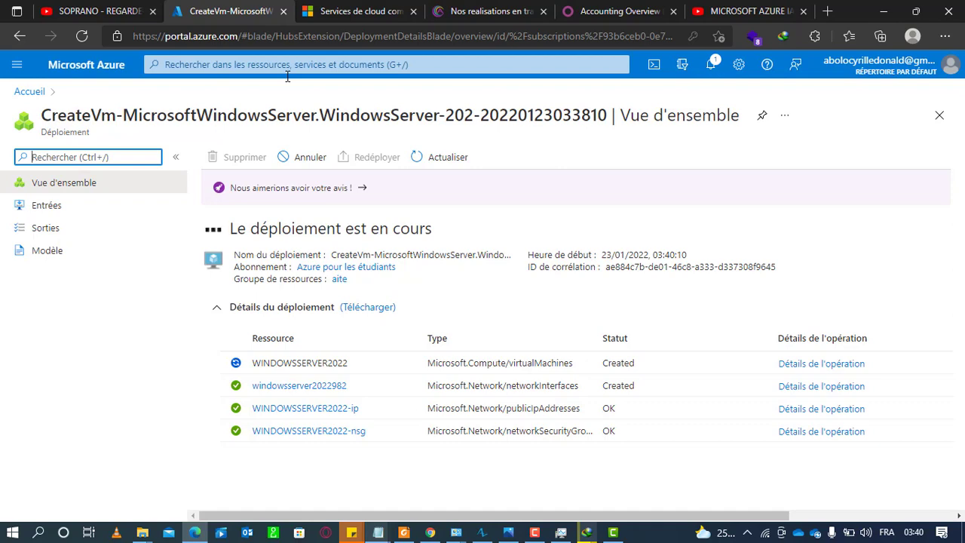
click(321, 12)
click(245, 12)
click(385, 7)
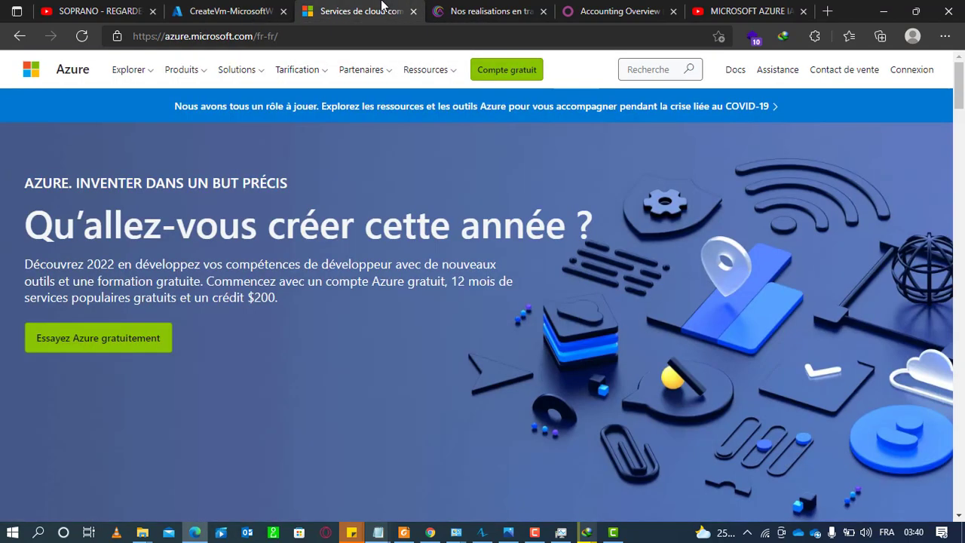
click(476, 6)
click(218, 9)
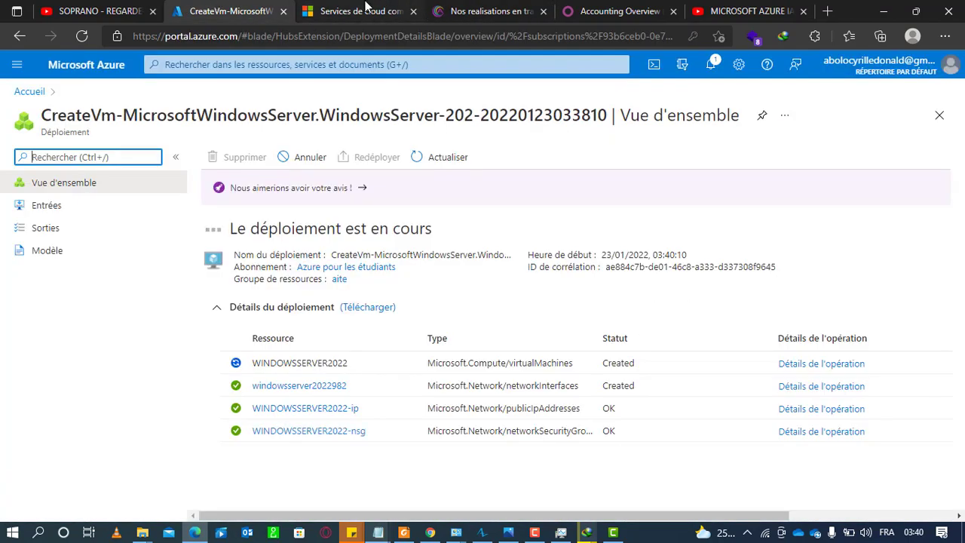
click(362, 6)
click(457, 7)
click(234, 7)
click(379, 7)
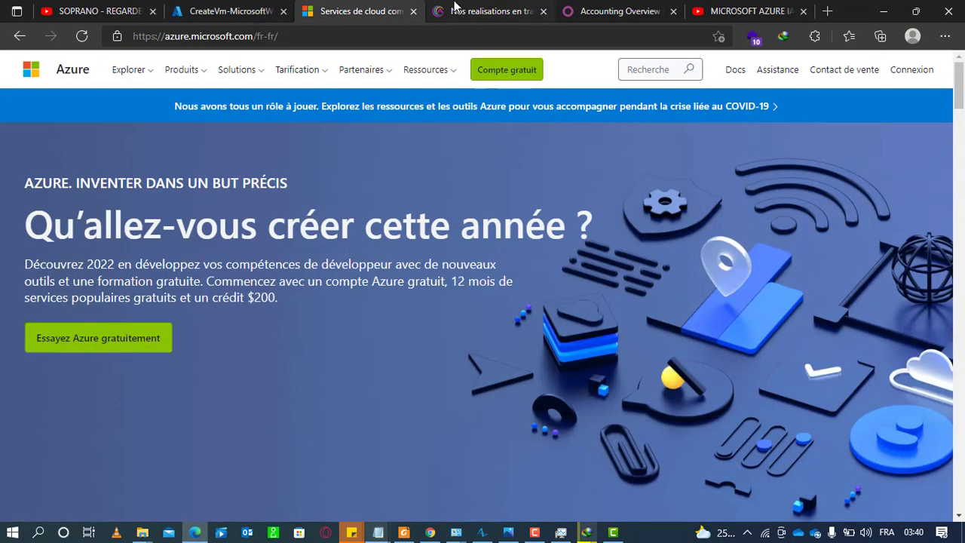
click(455, 8)
click(607, 8)
click(221, 8)
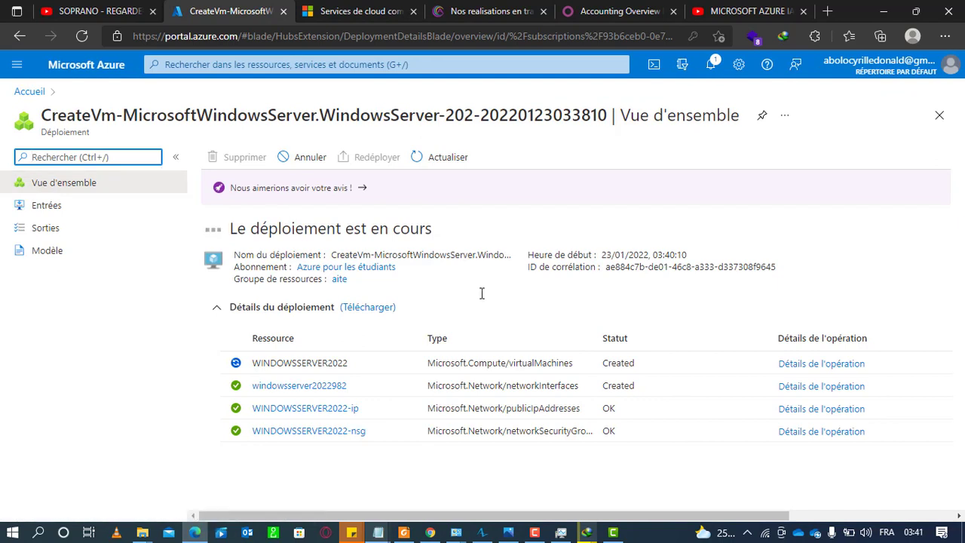
click(200, 534)
click(196, 533)
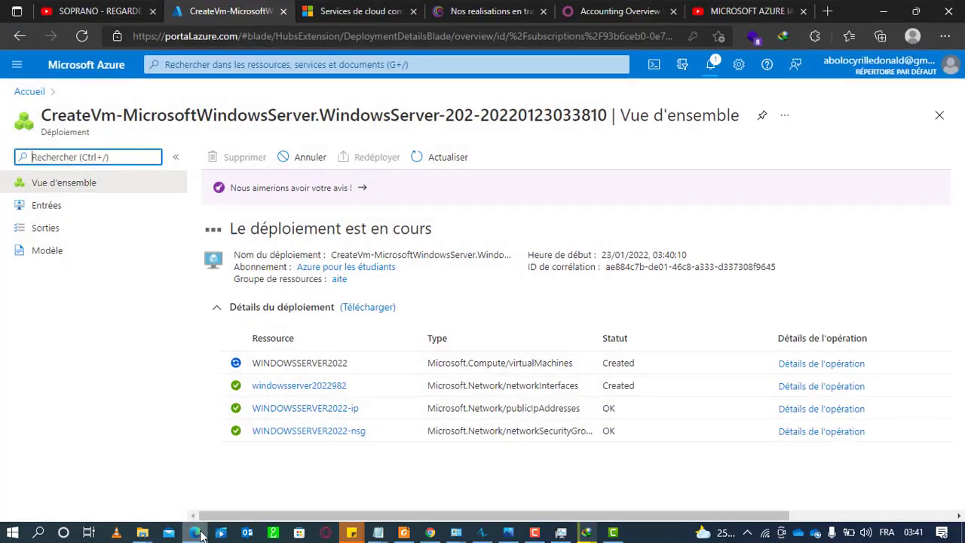
click(331, 9)
click(205, 10)
click(321, 6)
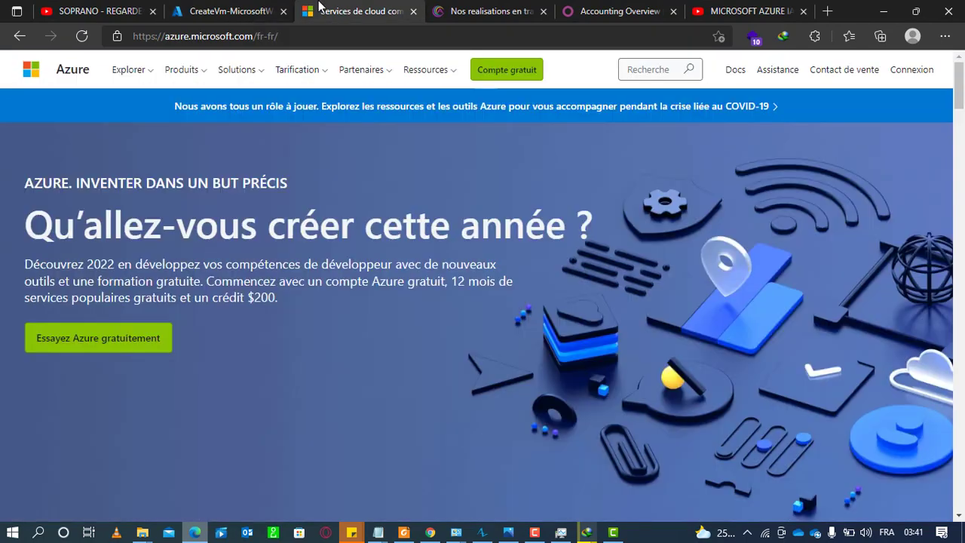
click(284, 7)
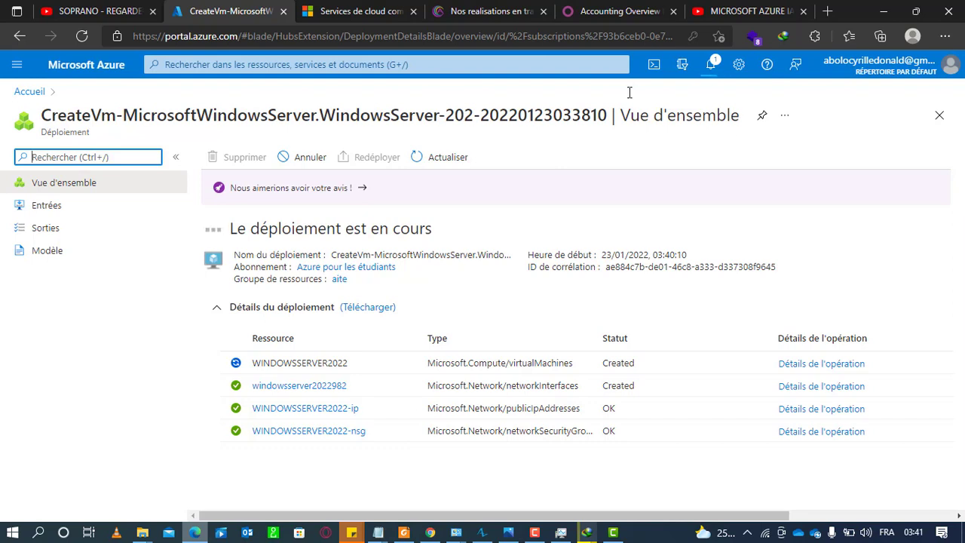
Go to the Azure portal home page and open the list of subscriptions.
click(16, 66)
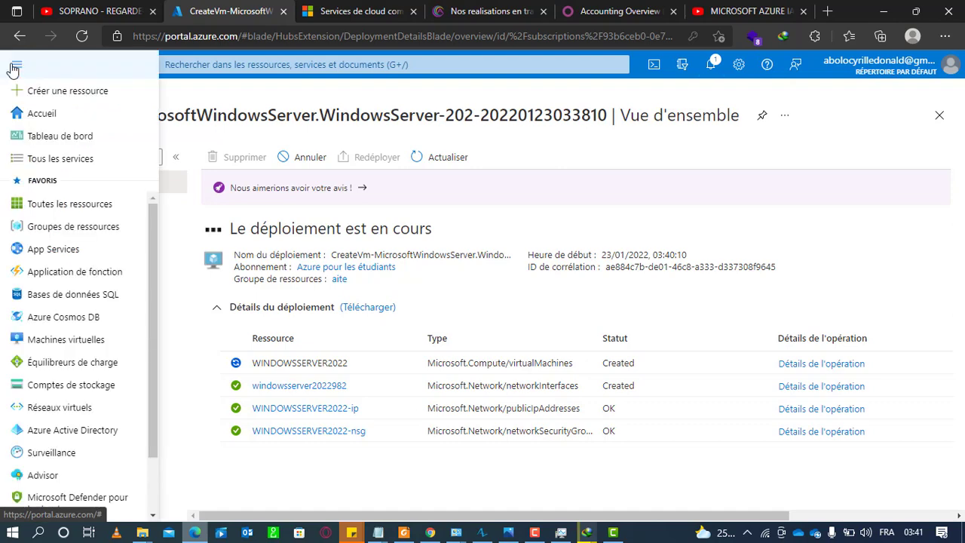
click(67, 118)
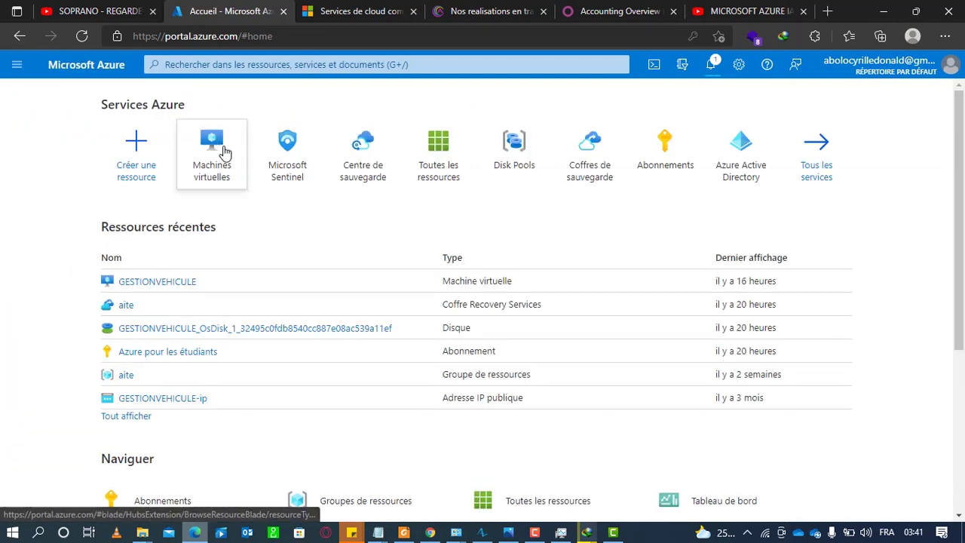
click(673, 150)
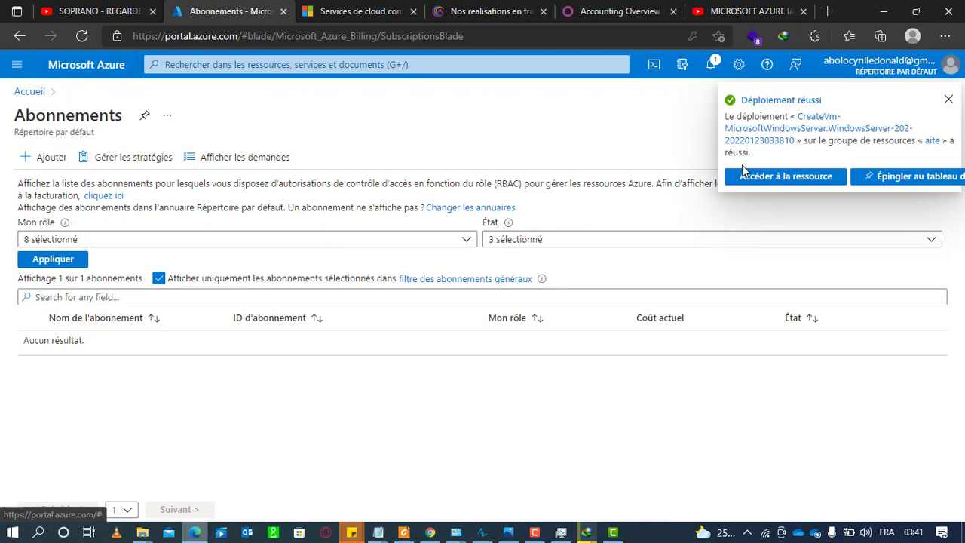
Open the newly deployed WINDOWSSERVER2022 virtual machine's resource page.
click(796, 176)
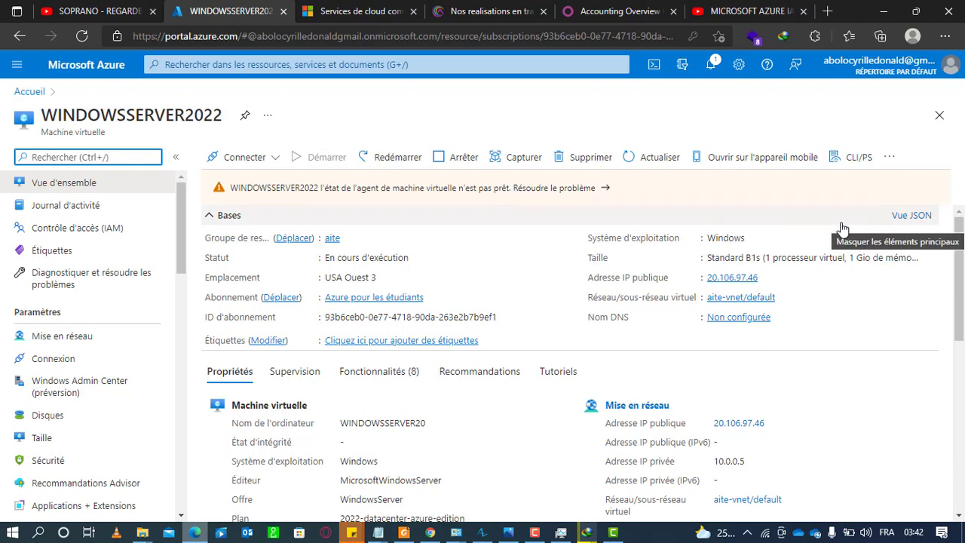
Download the RDP file for the WINDOWSSERVER2022 virtual machine, open it and accept connecting to the unknown publisher.
drag(962, 260, 962, 217)
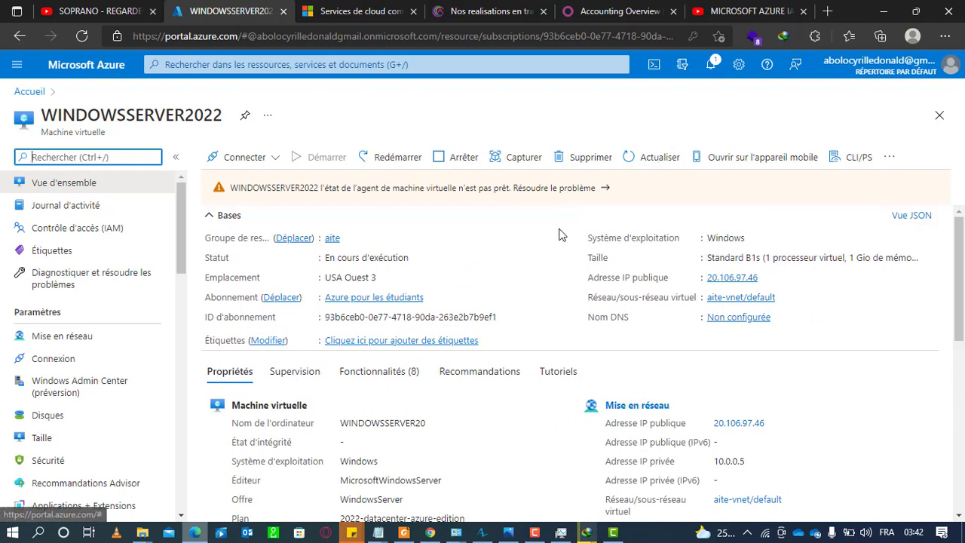
click(265, 158)
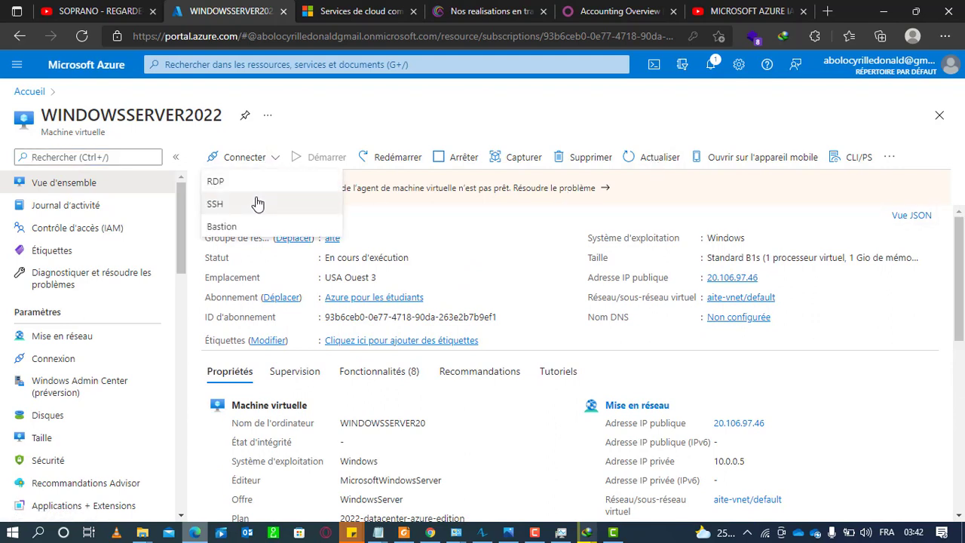
click(262, 180)
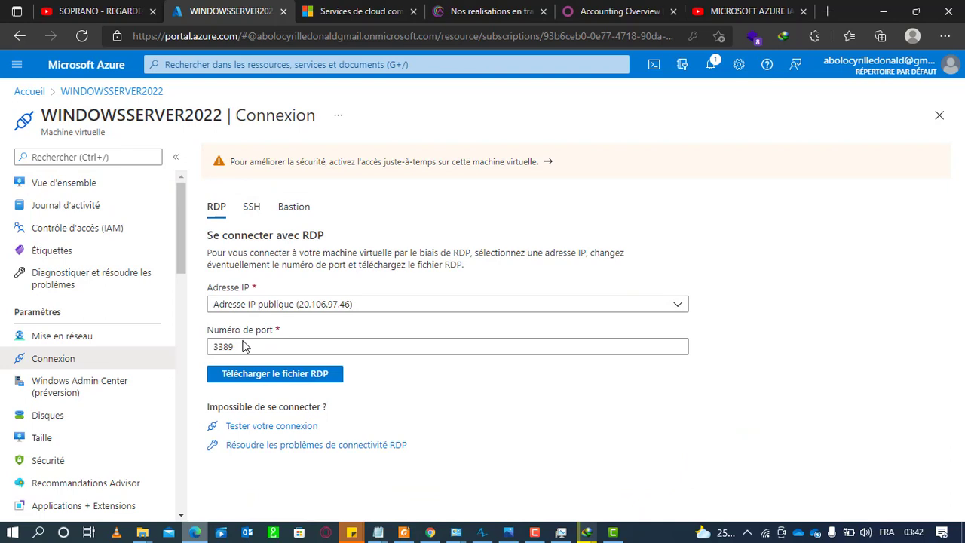
click(267, 376)
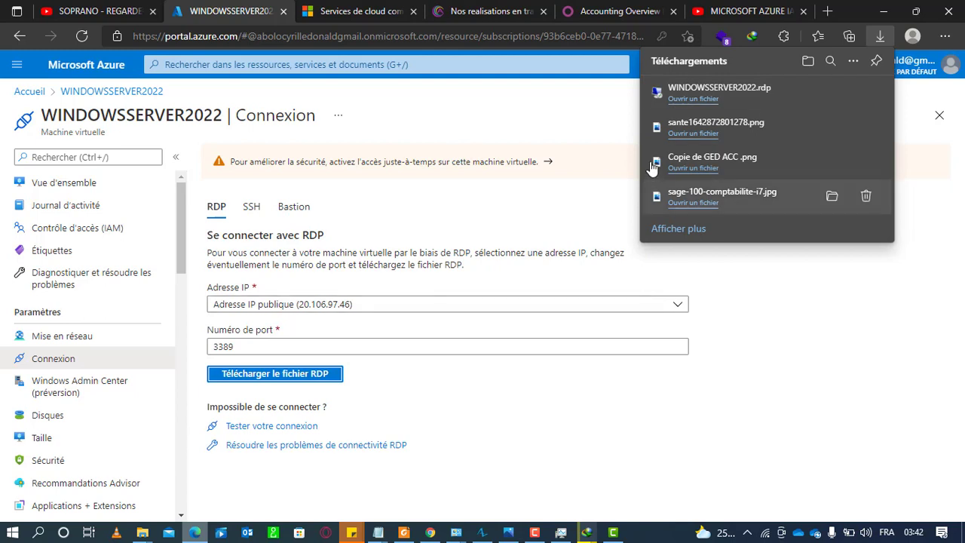
click(707, 104)
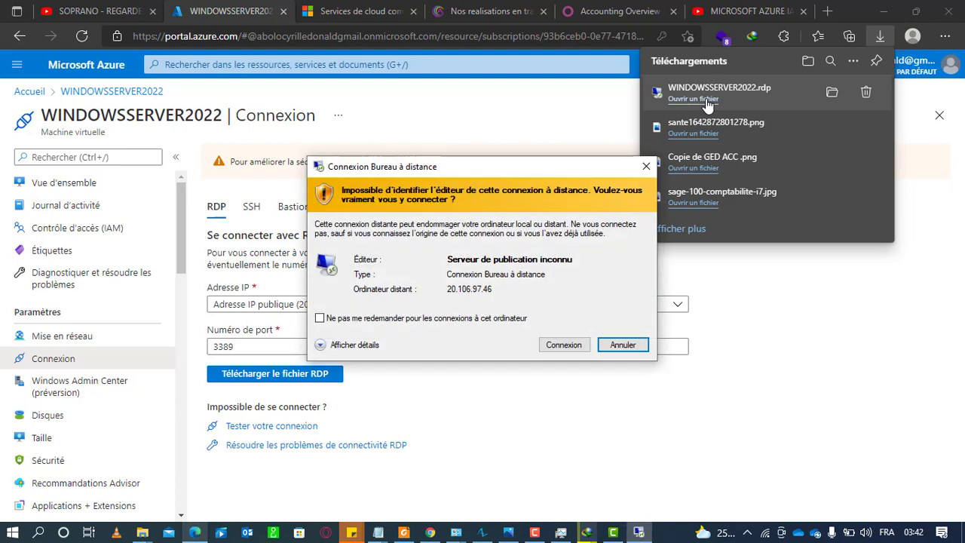
click(560, 343)
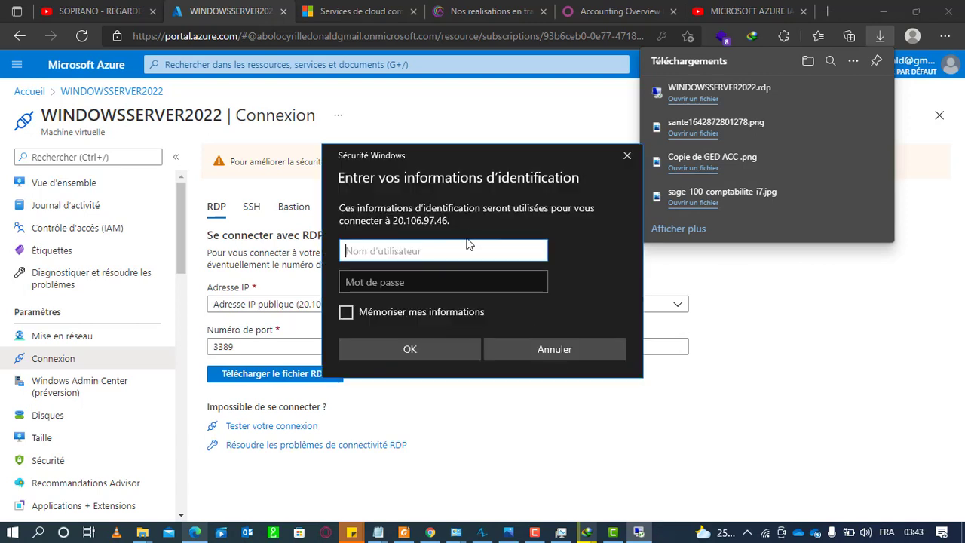
Sign in to the remote desktop as aite with the account password copied from the Notepad note, accepting the untrusted certificate.
text(aite)
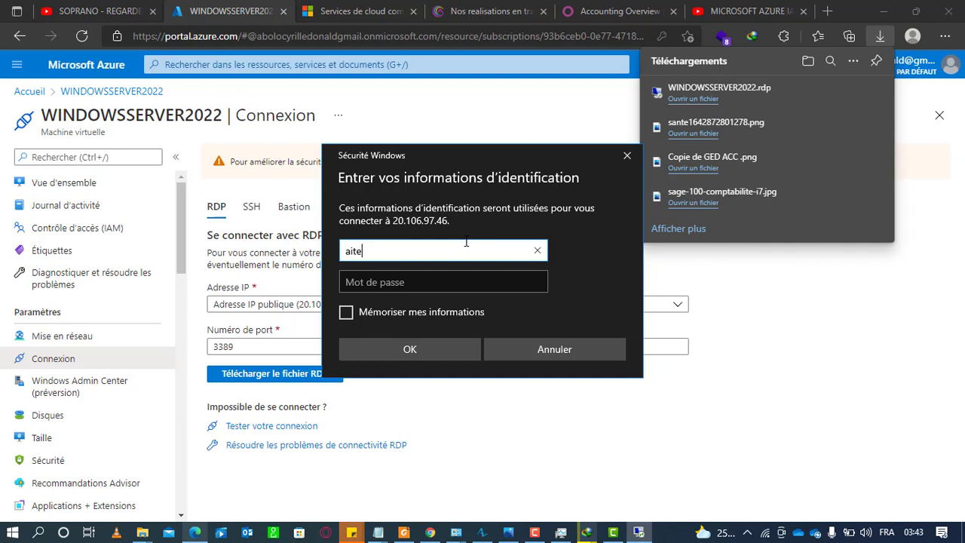
key(Tab)
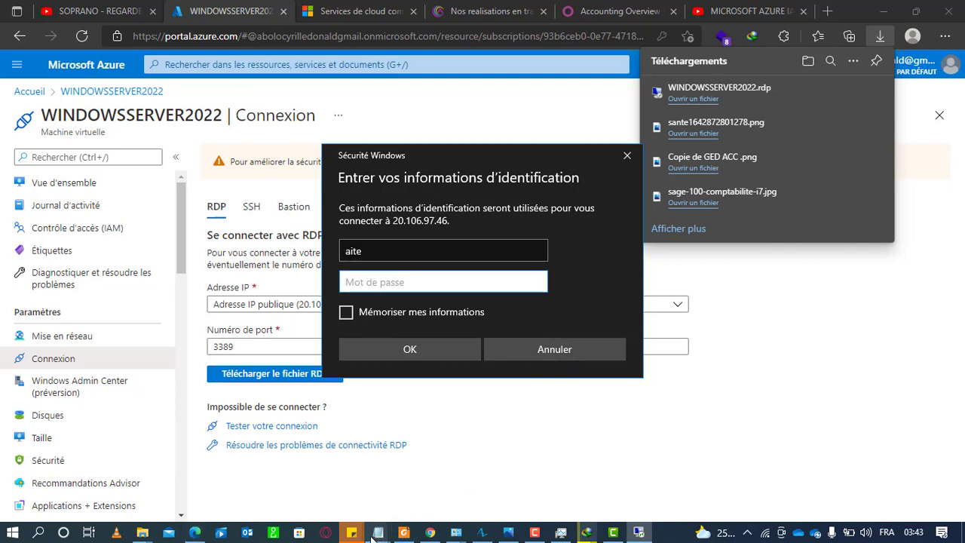
mouse_move(377, 532)
click(520, 498)
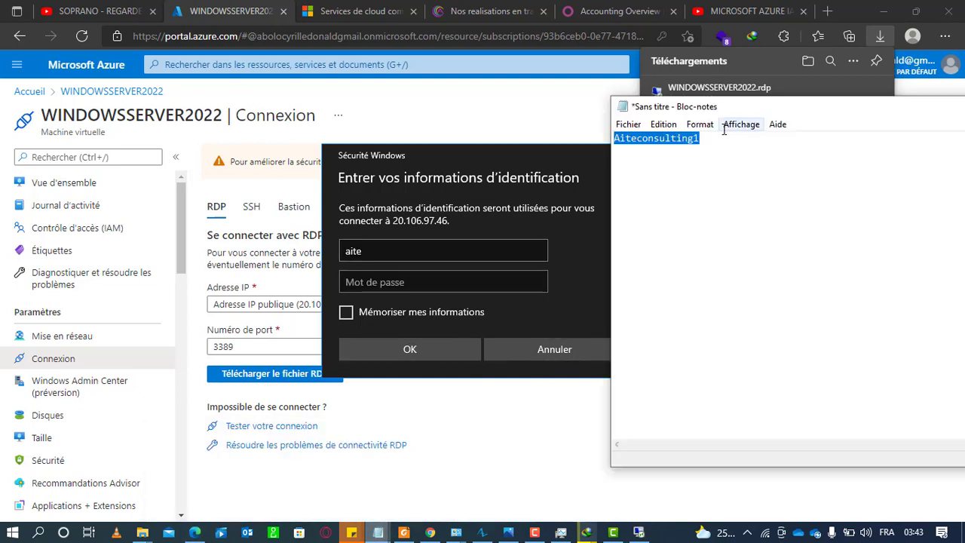
click(663, 125)
click(722, 188)
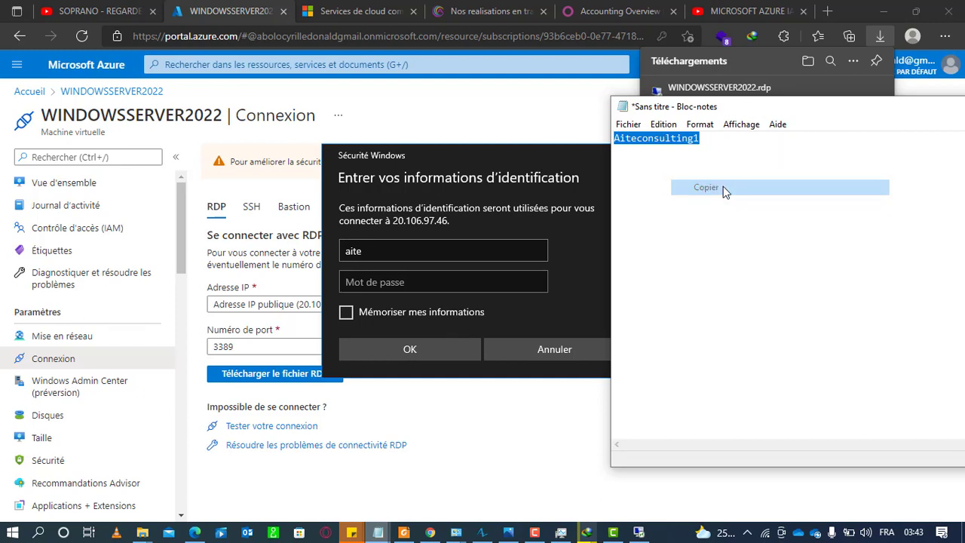
click(490, 285)
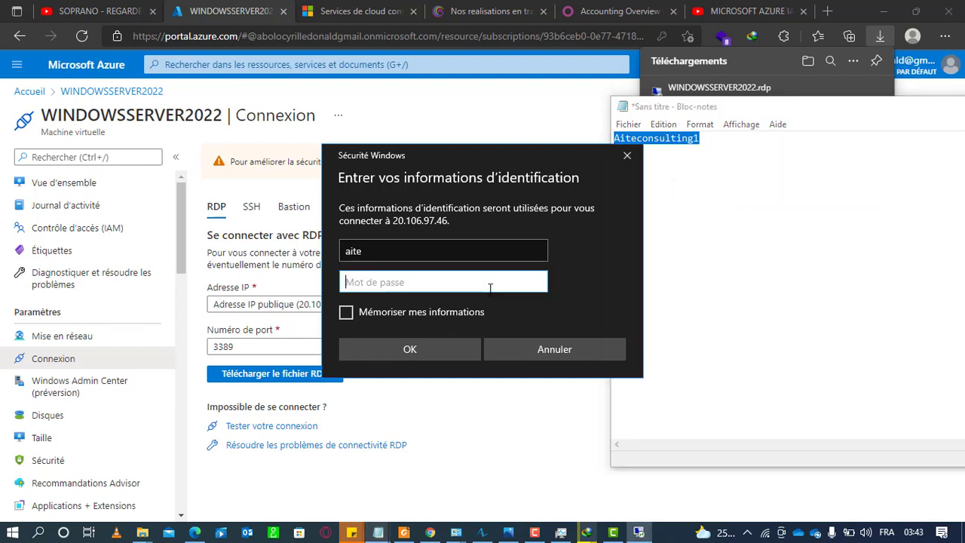
key(ctrl+v)
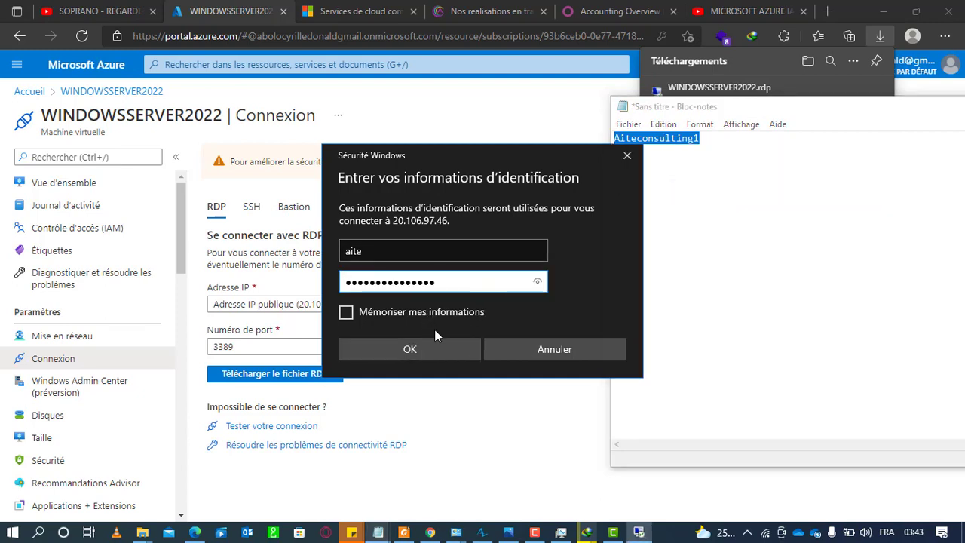
click(448, 349)
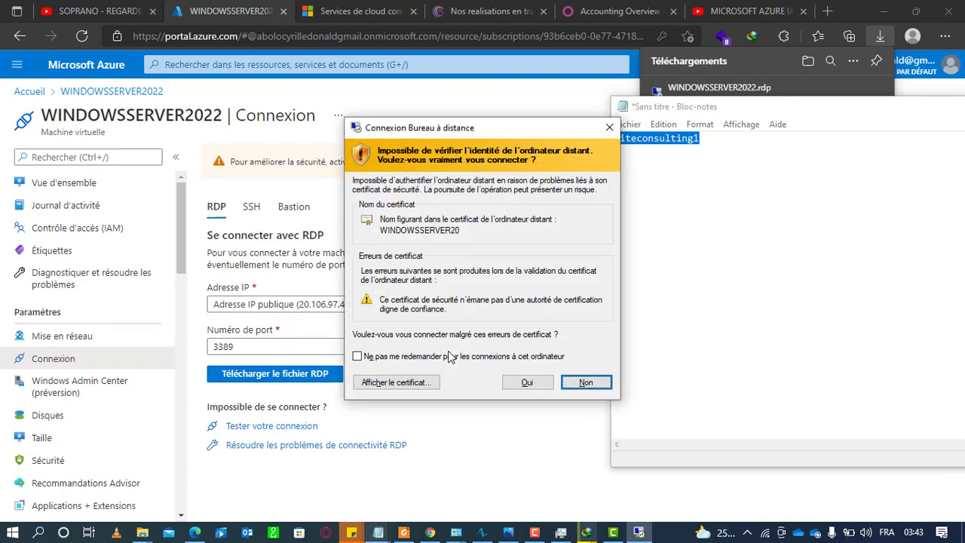
click(527, 383)
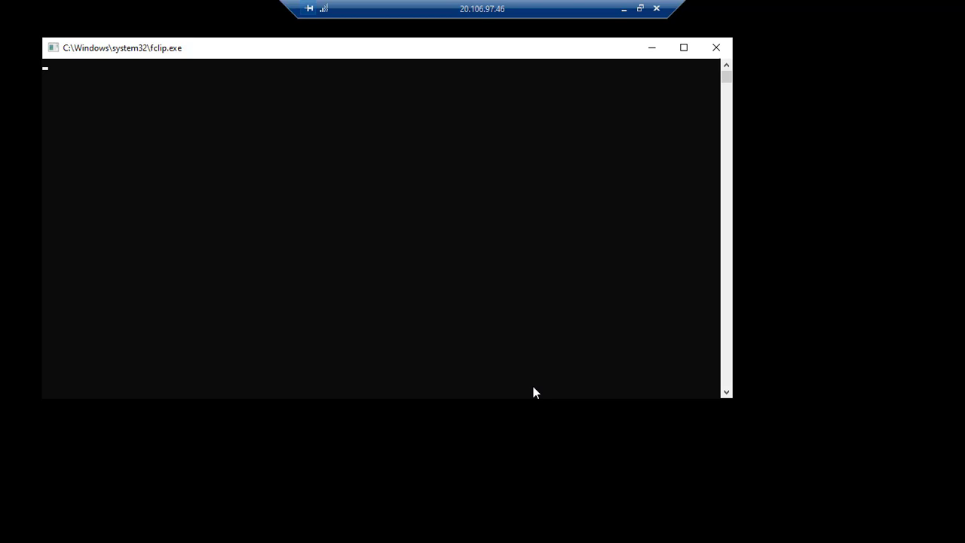
Return to the Azure portal and examine the virtual machine's networking, size and disk properties on its overview page.
click(624, 13)
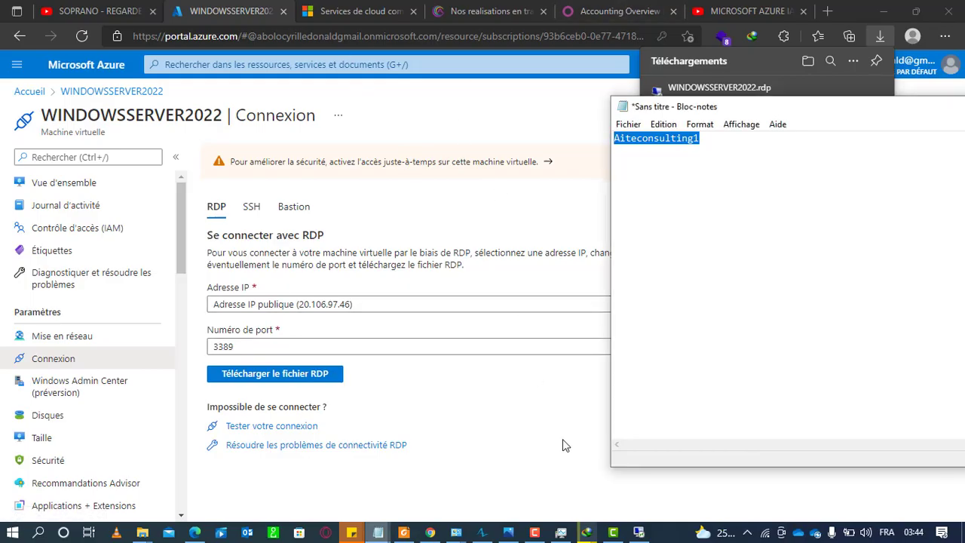
click(639, 533)
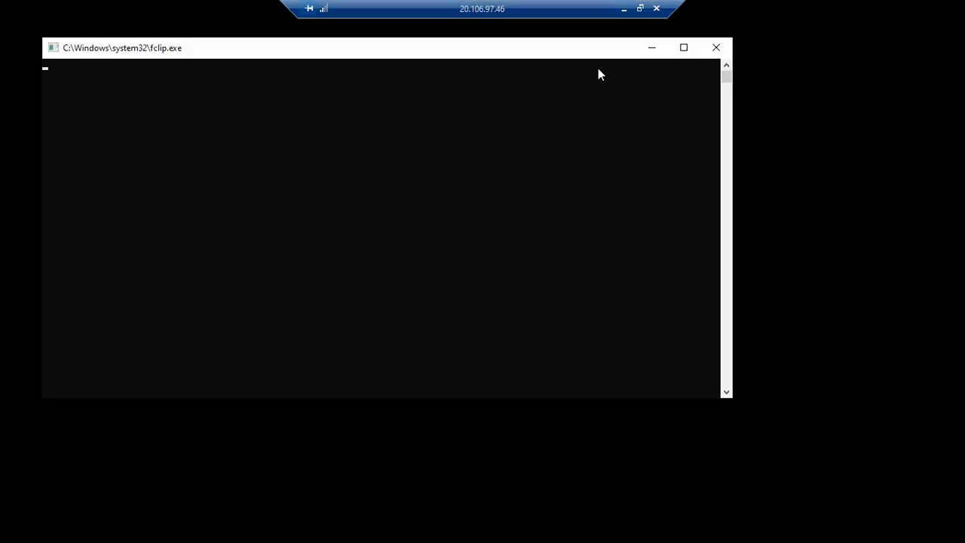
click(623, 8)
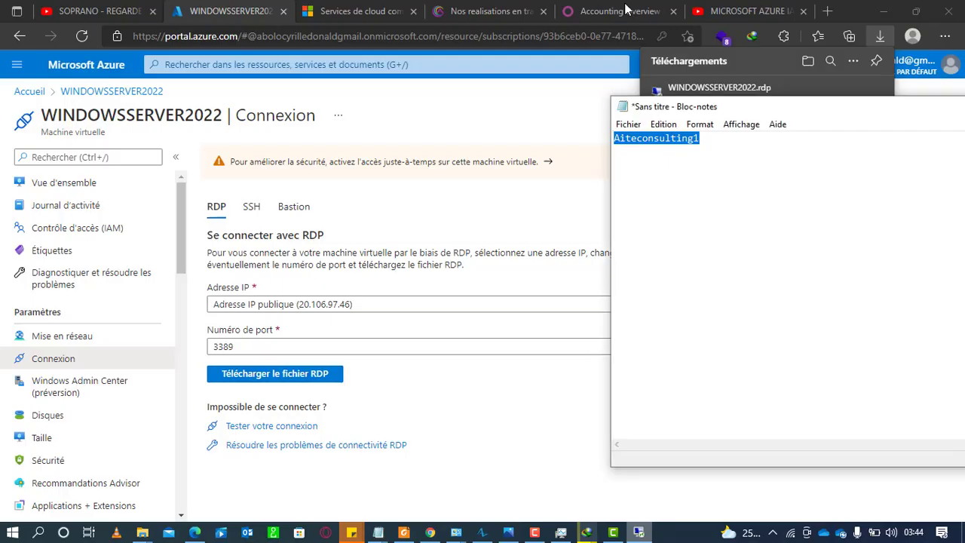
click(560, 104)
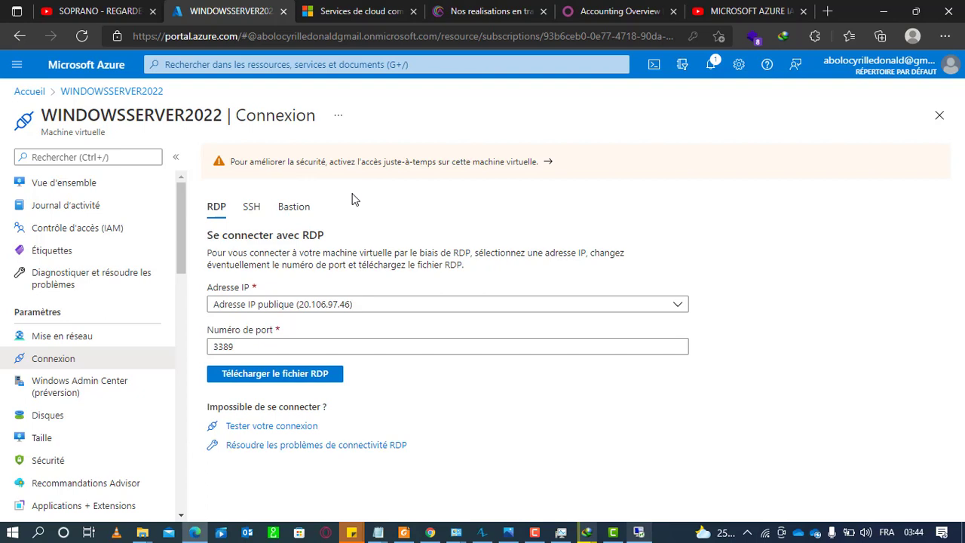
click(63, 186)
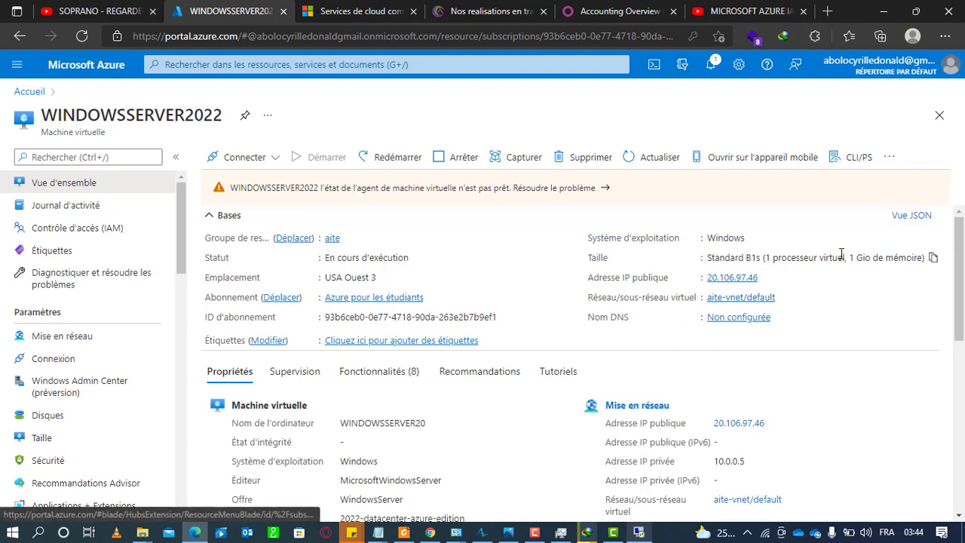
scroll(937, 241, down, 1)
scroll(962, 293, down, 2)
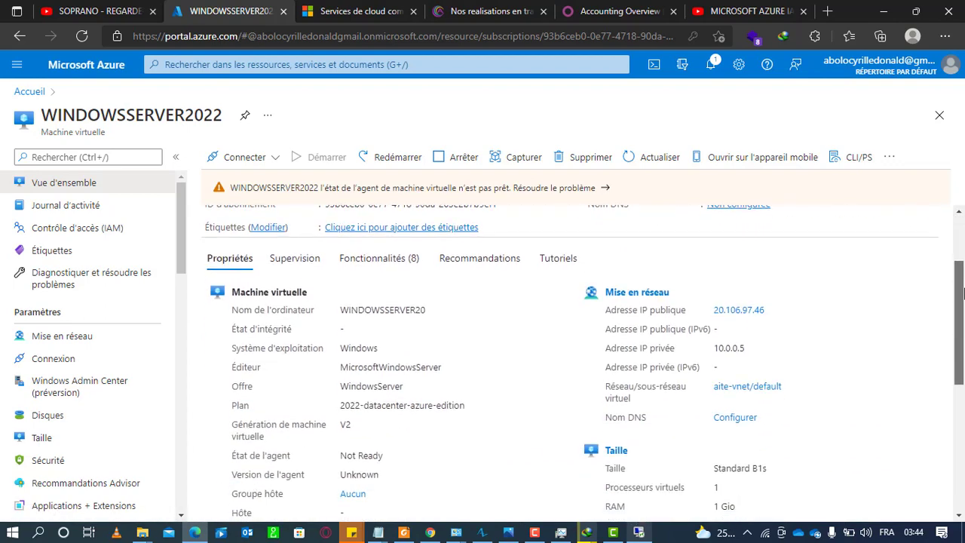
scroll(959, 302, down, 2)
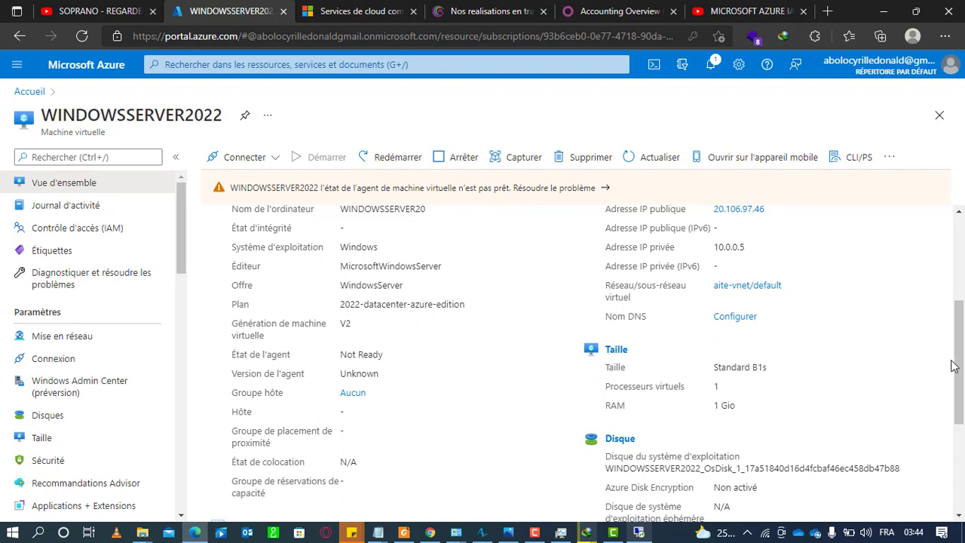
mouse_move(962, 328)
mouse_down()
mouse_move(962, 400)
mouse_move(962, 315)
mouse_up()
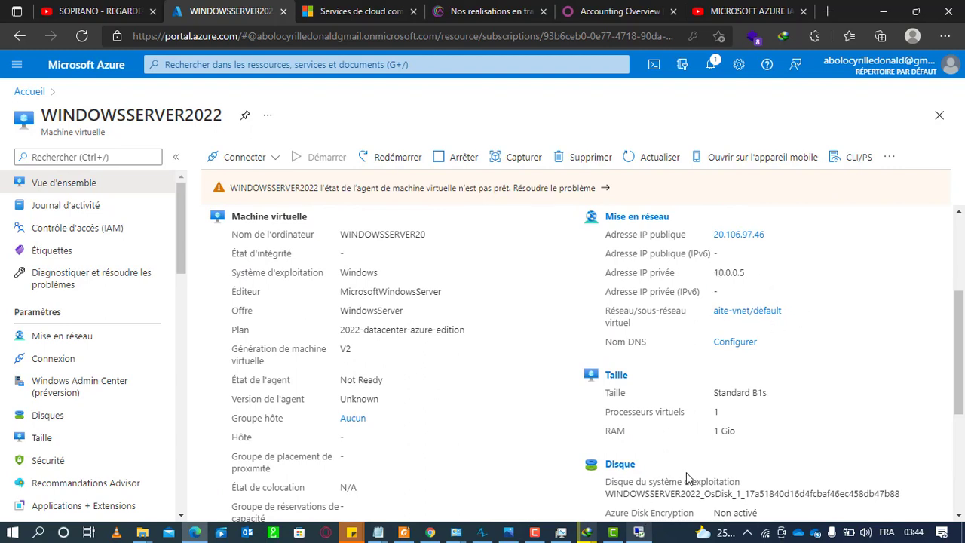
Check the loading state of the remote desktop session and return to the Azure portal.
click(637, 533)
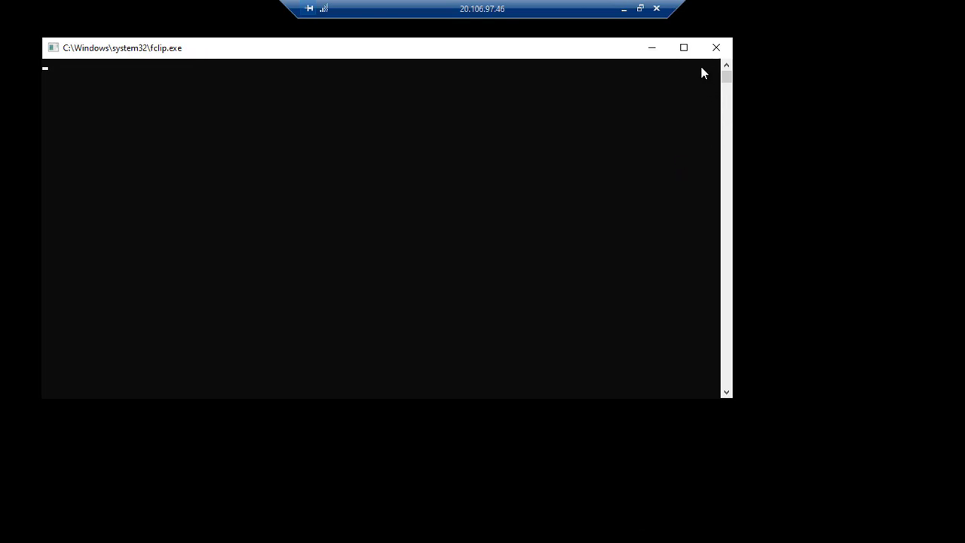
drag(728, 75, 731, 158)
click(728, 66)
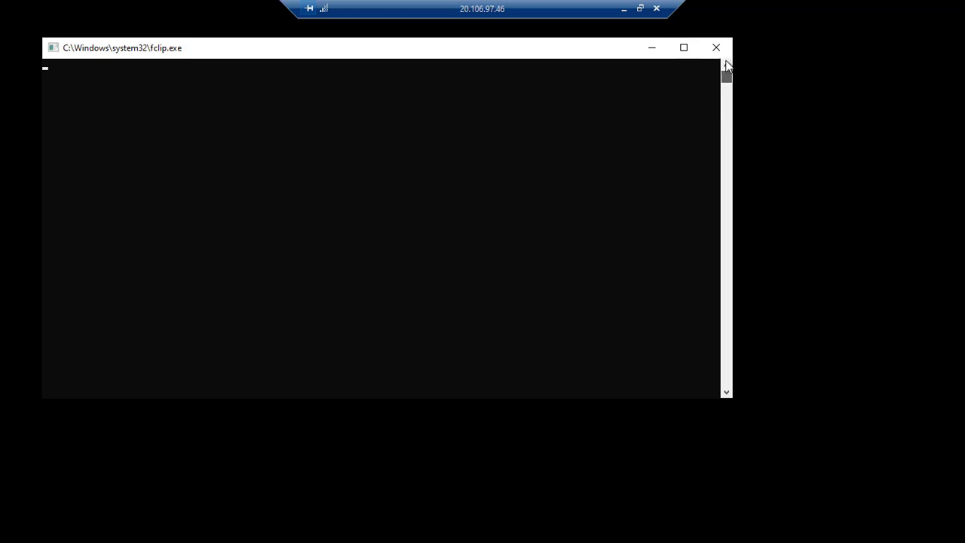
click(624, 10)
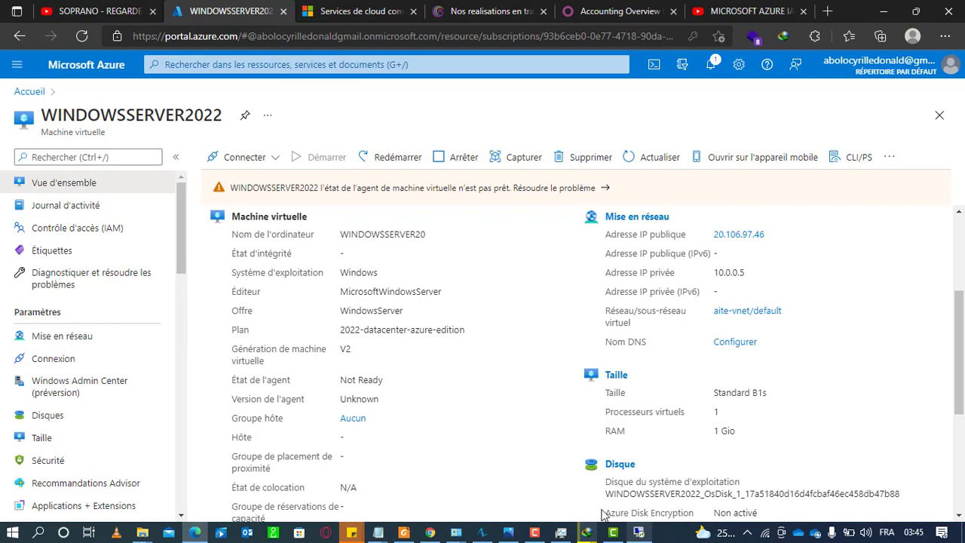
click(639, 534)
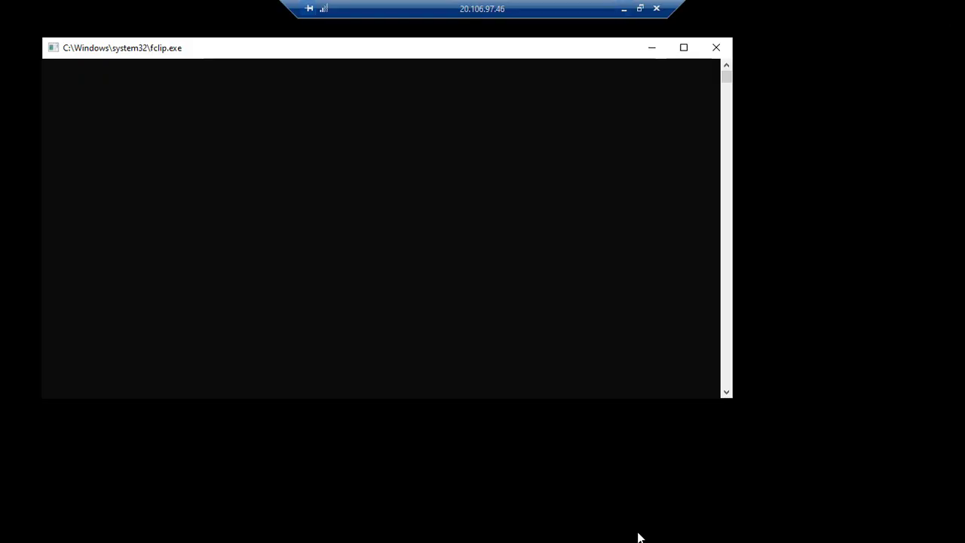
click(623, 10)
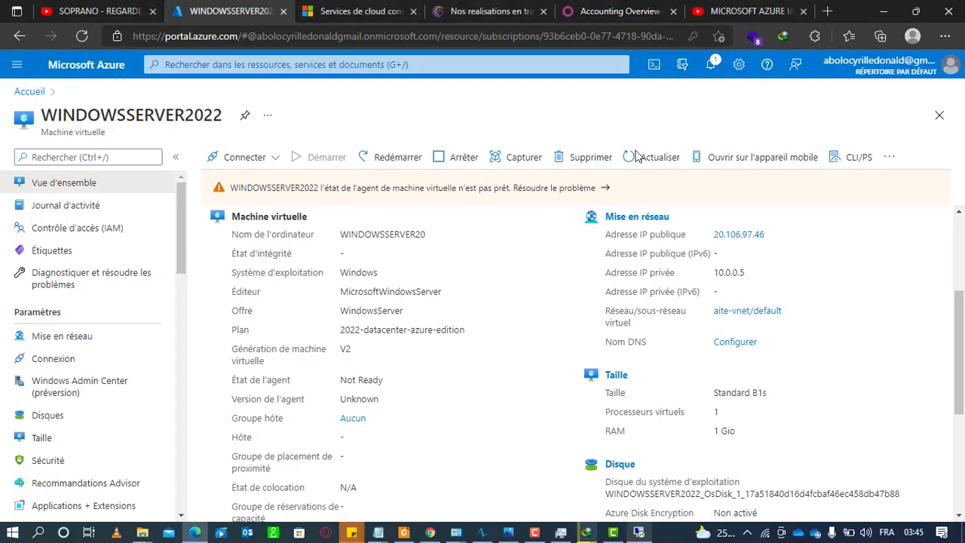
Look through the virtual machine's overview properties again and check the portal notifications.
scroll(664, 272, up, 3)
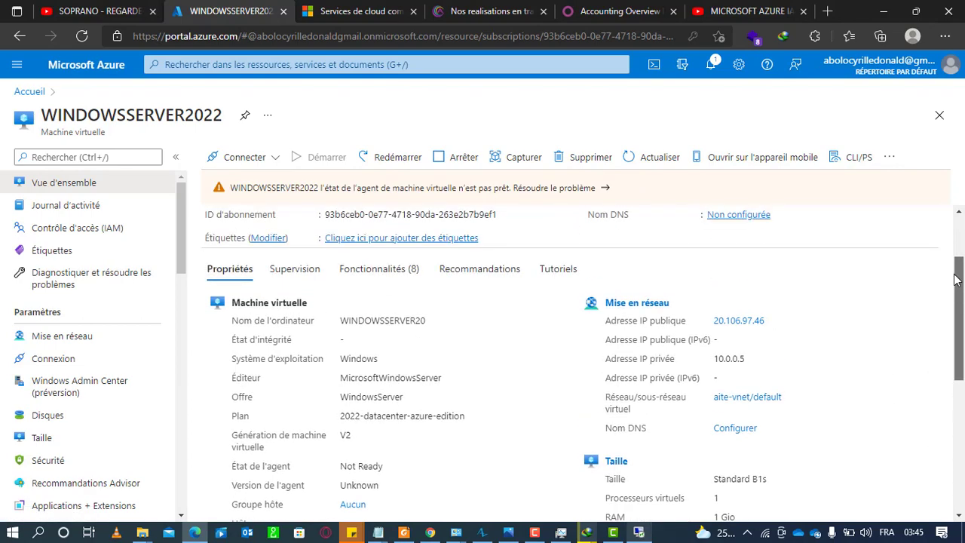
scroll(963, 164, down, 5)
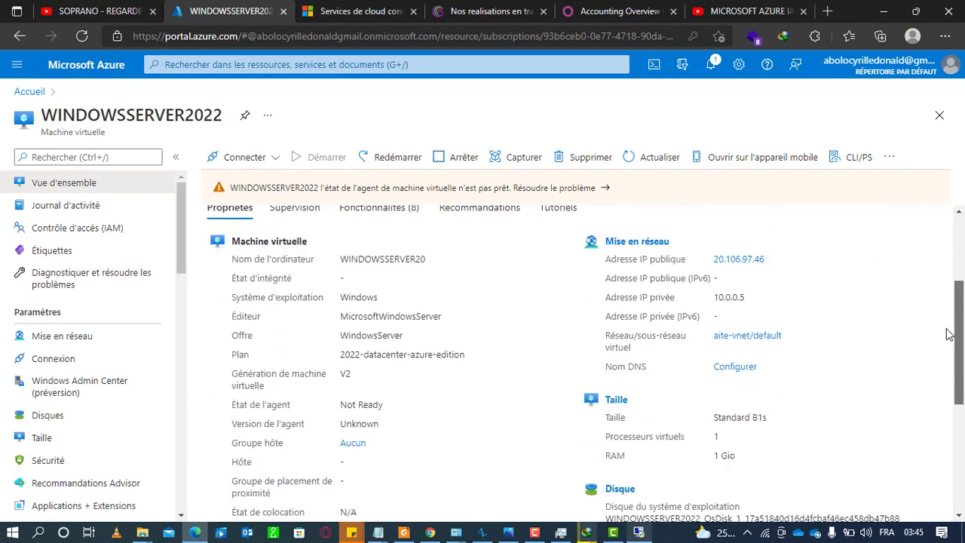
click(718, 72)
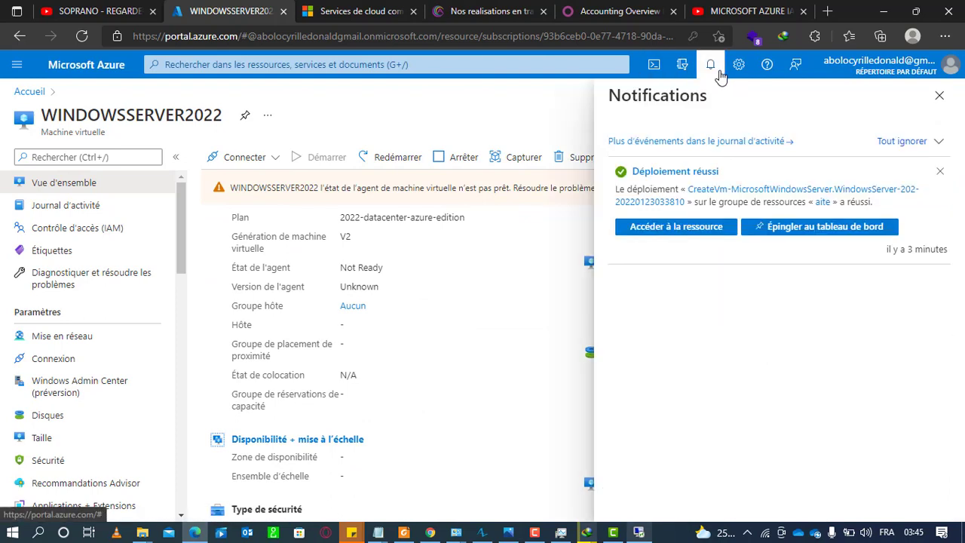
click(720, 74)
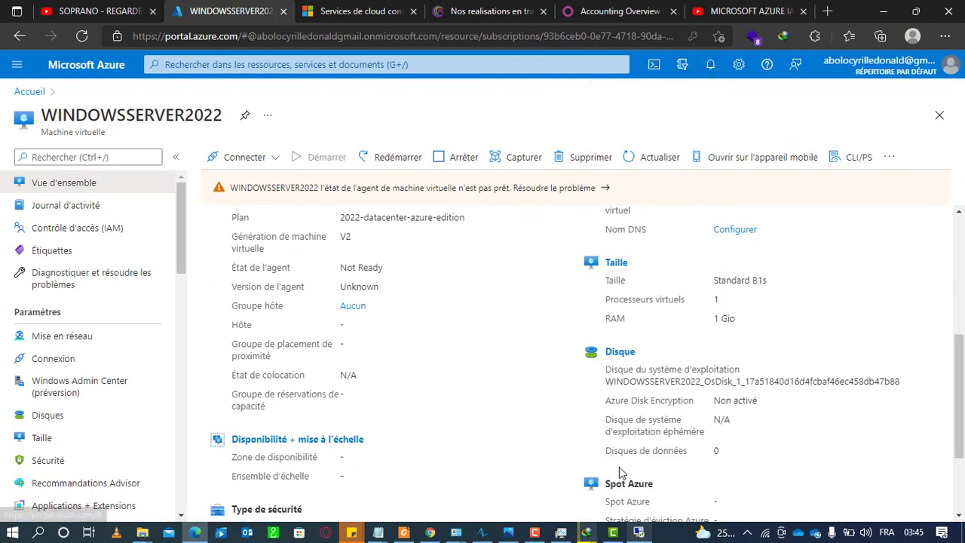
Close the fclip.exe console window in the remote desktop session and check the session again.
click(638, 532)
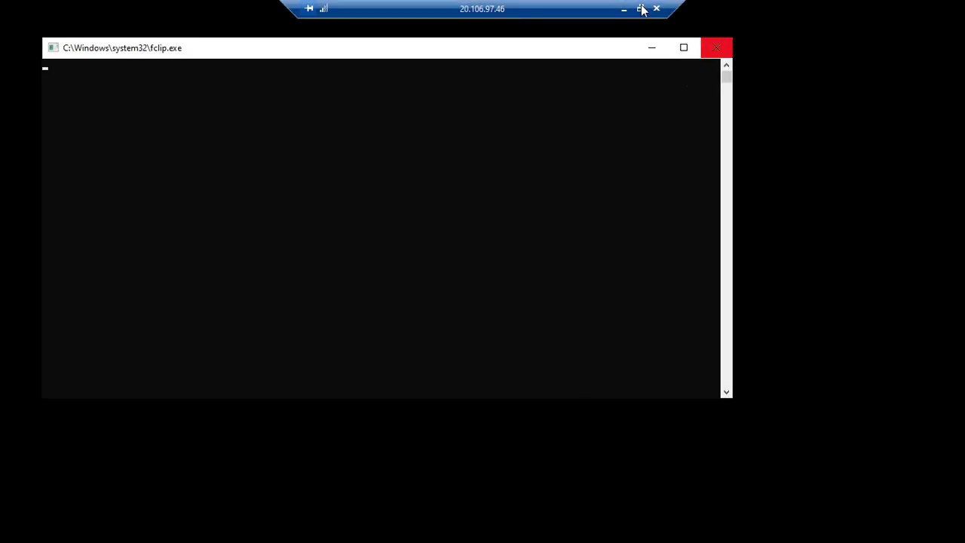
click(715, 48)
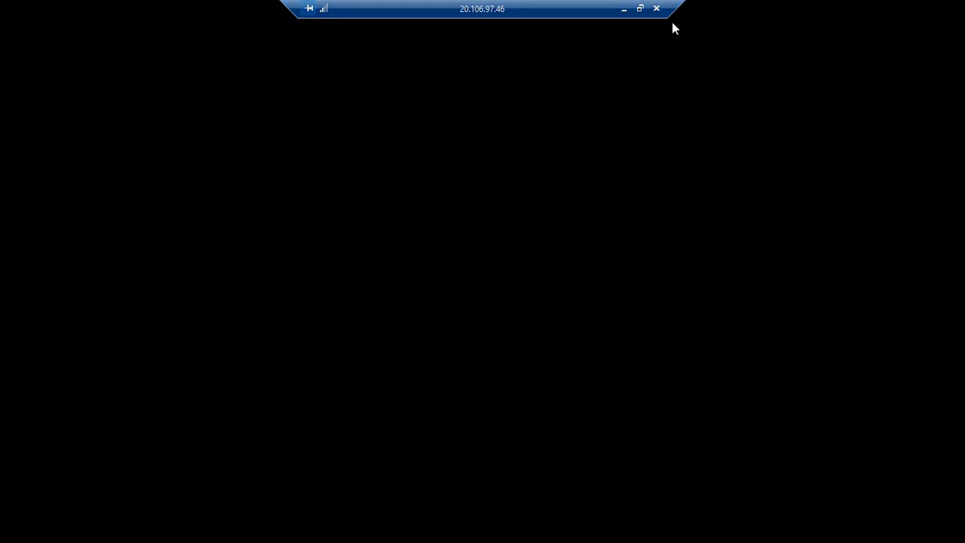
click(624, 10)
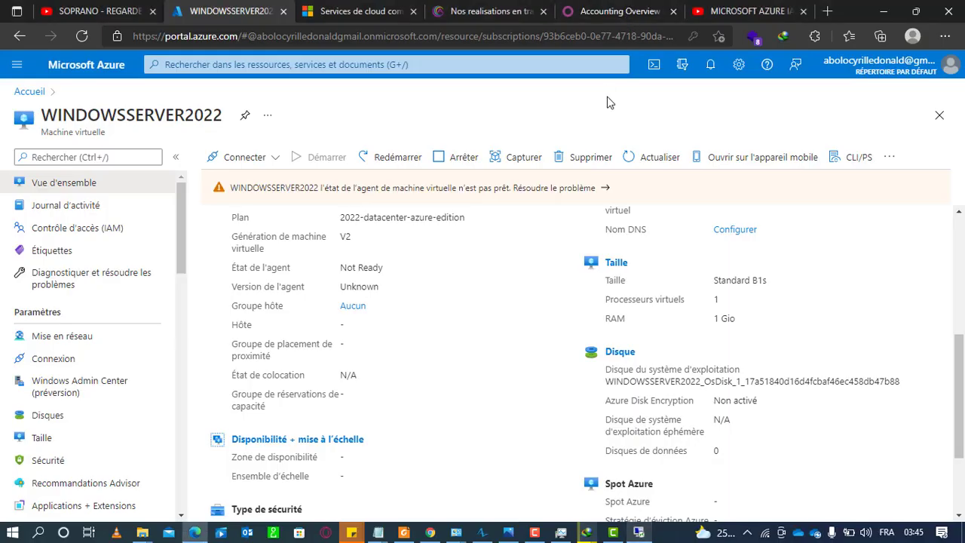
click(637, 532)
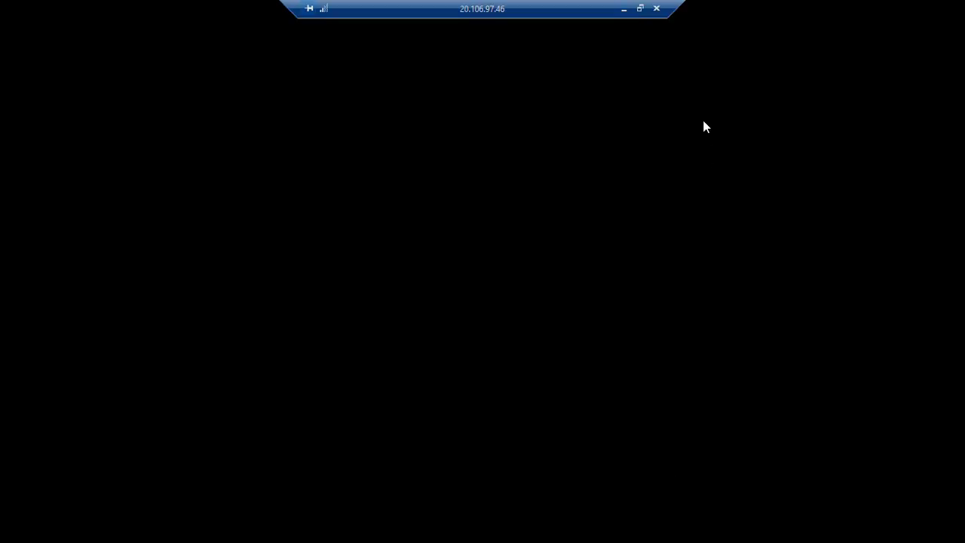
Check the remote desktop session in windowed and full-screen view, and view its connection quality.
click(640, 9)
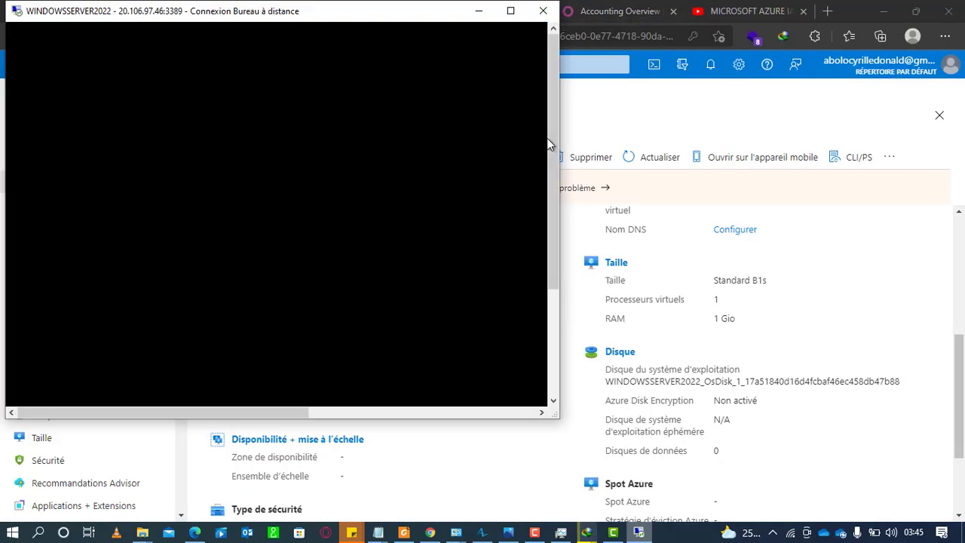
drag(557, 181, 544, 81)
click(510, 10)
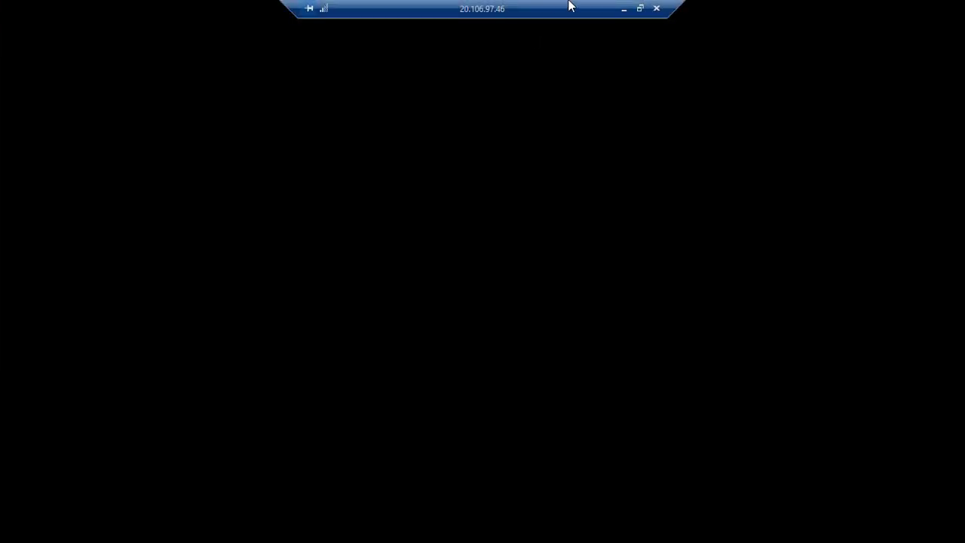
click(323, 9)
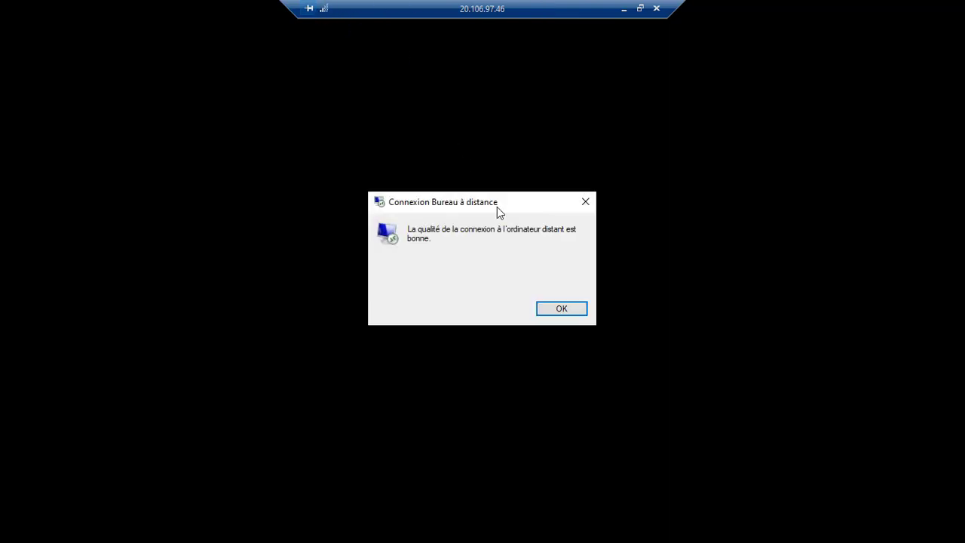
click(554, 310)
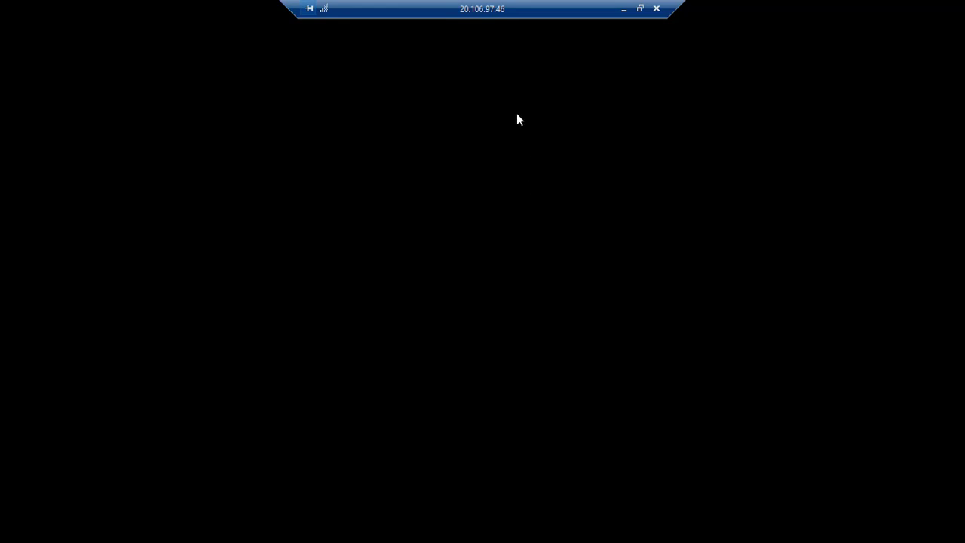
Return to the Azure portal and restart the WINDOWSSERVER2022 virtual machine.
click(640, 9)
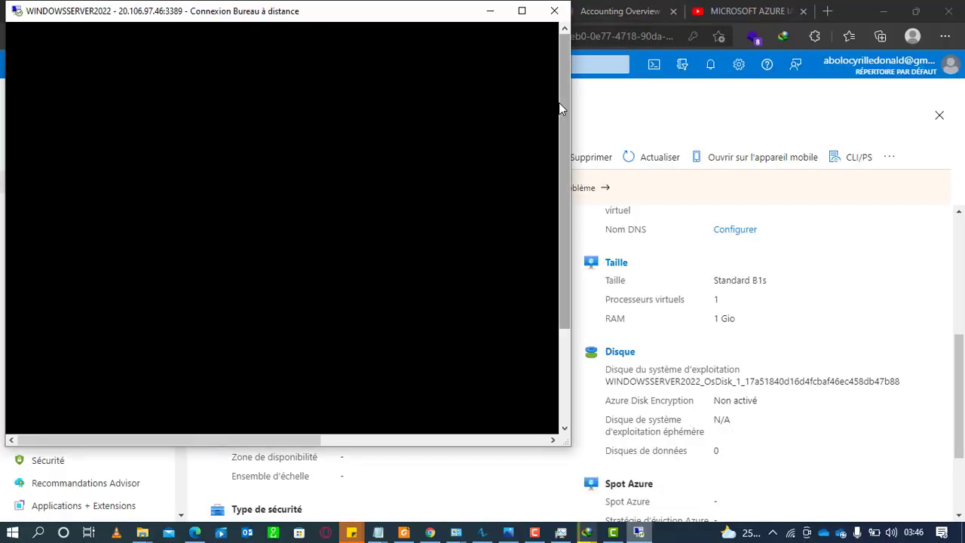
mouse_move(559, 102)
mouse_down()
mouse_move(565, 162)
mouse_move(567, 116)
mouse_up()
click(587, 134)
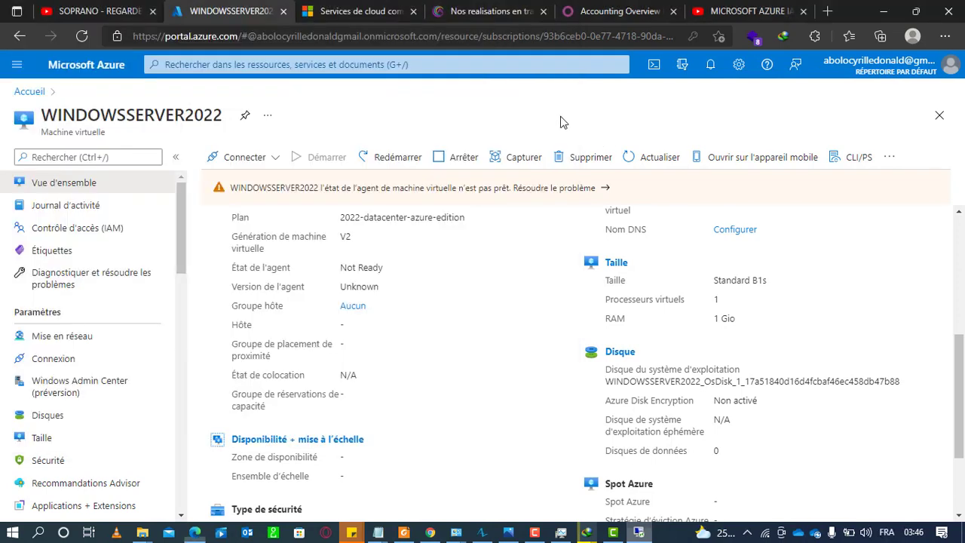
click(386, 161)
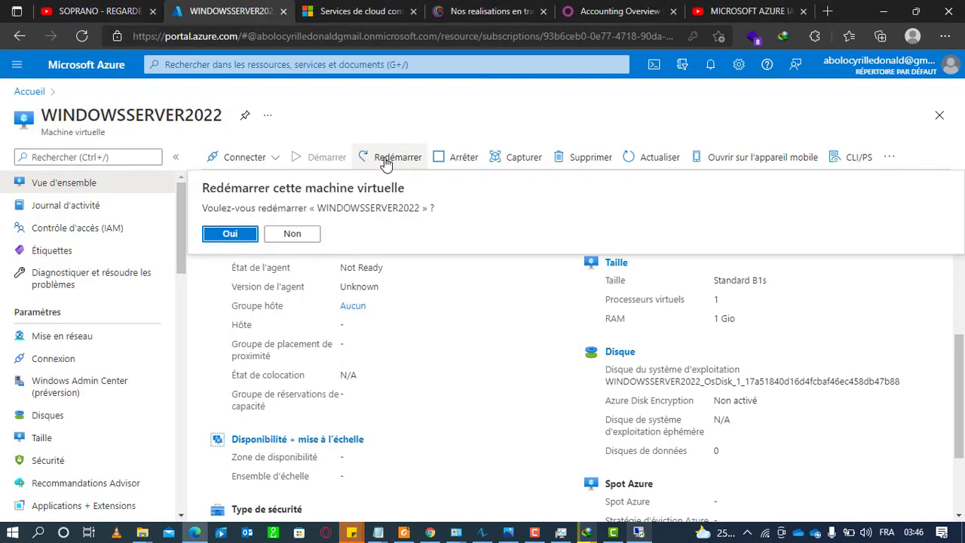
click(231, 234)
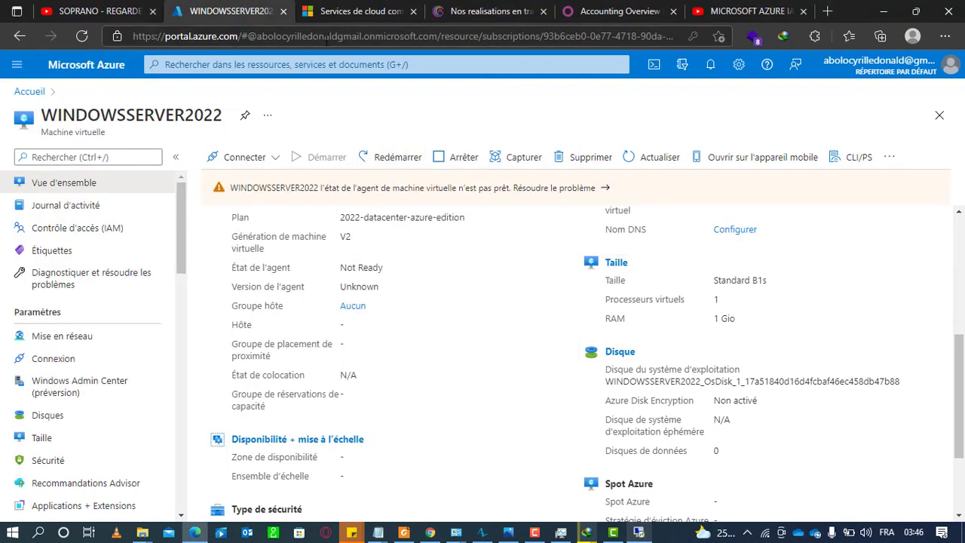
click(332, 7)
click(245, 7)
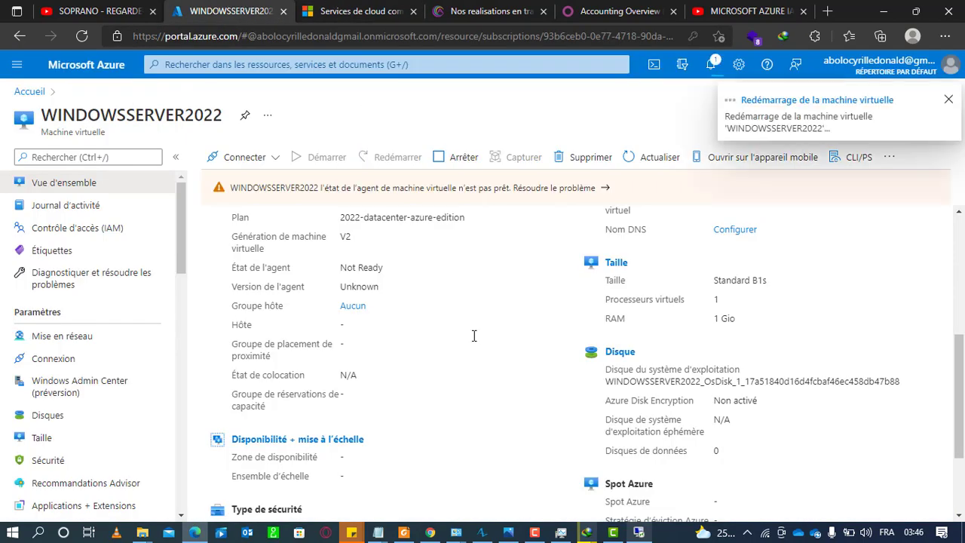
Disconnect and close the open remote desktop session to WINDOWSSERVER2022.
click(639, 532)
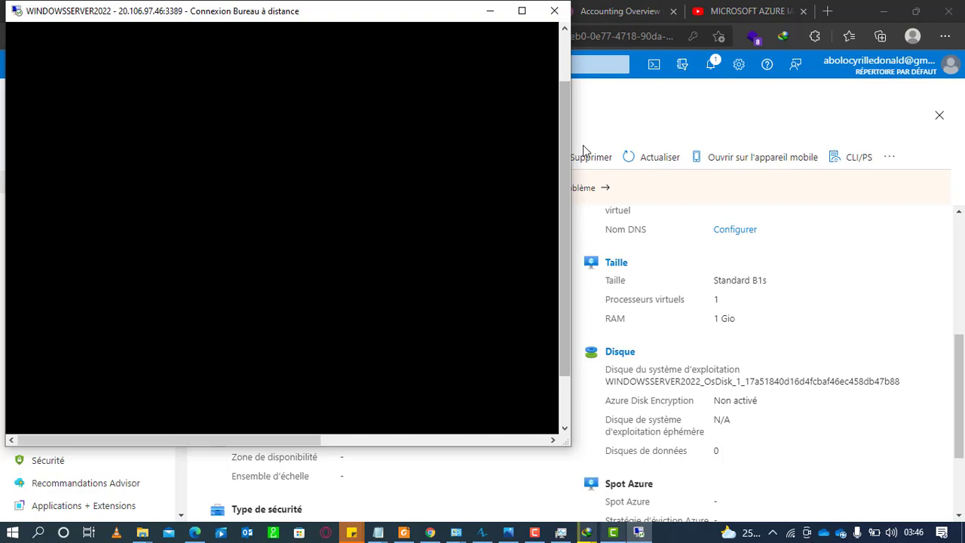
click(554, 11)
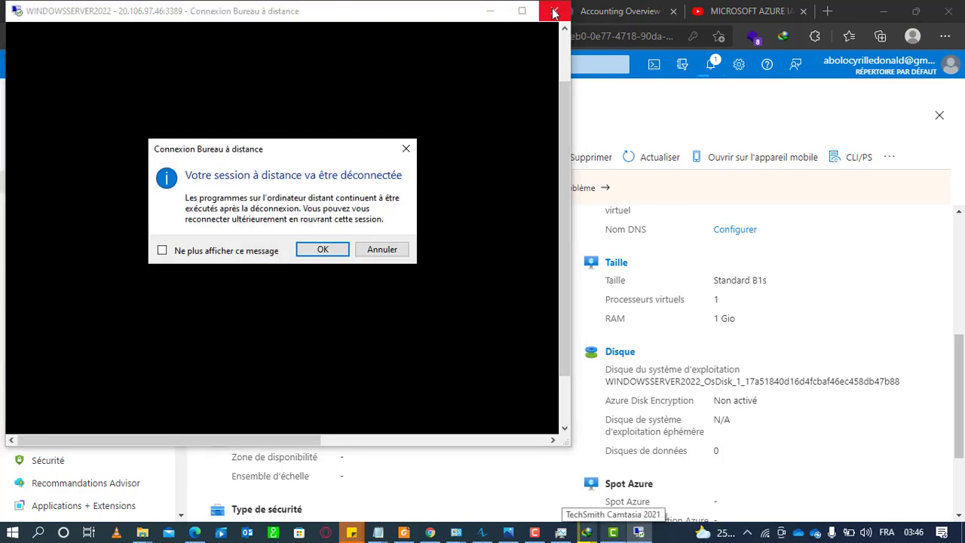
click(321, 249)
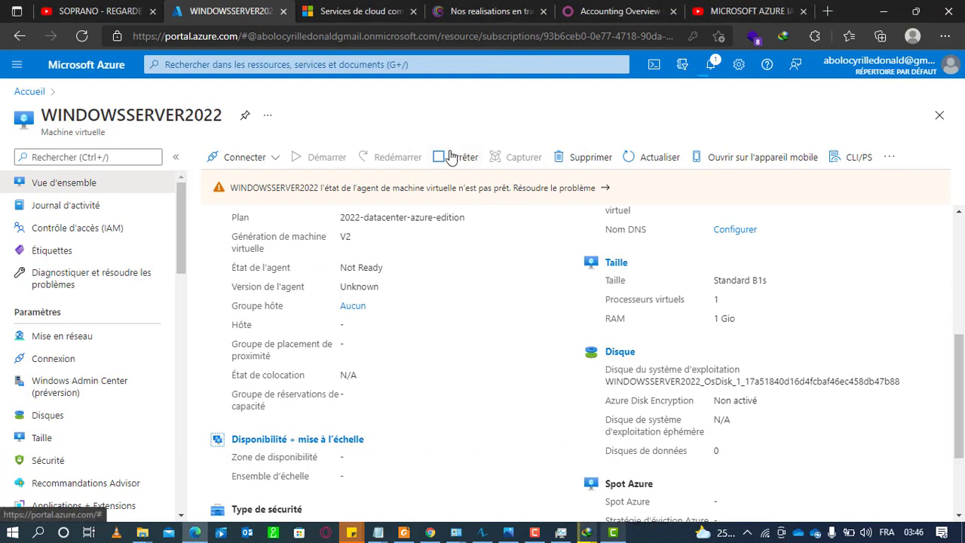
Check the restart progress in the portal notifications and open the list of virtual machines.
click(711, 66)
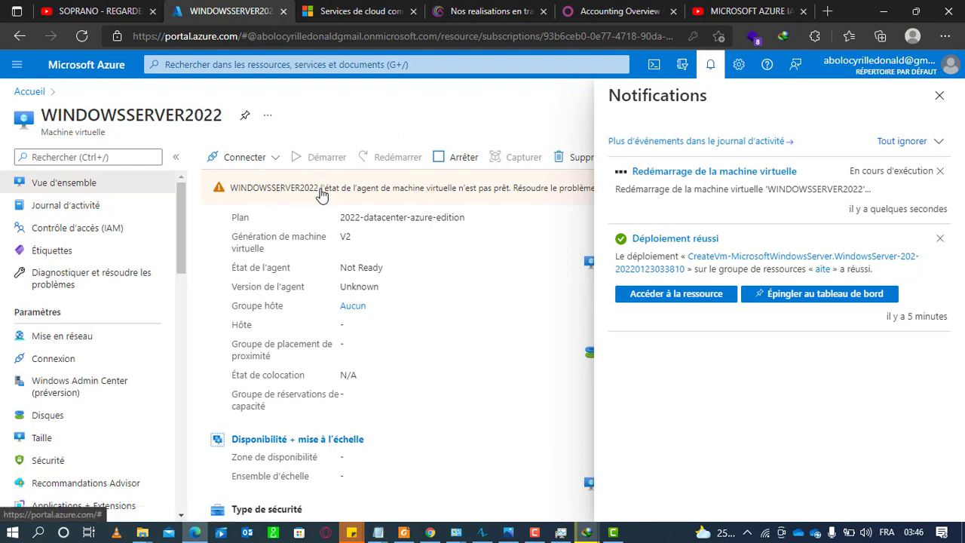
click(17, 65)
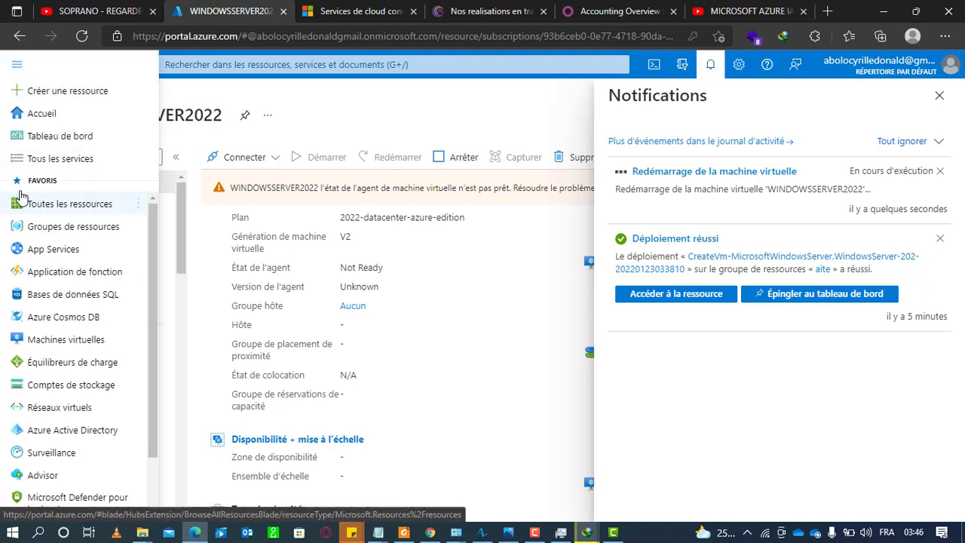
click(75, 337)
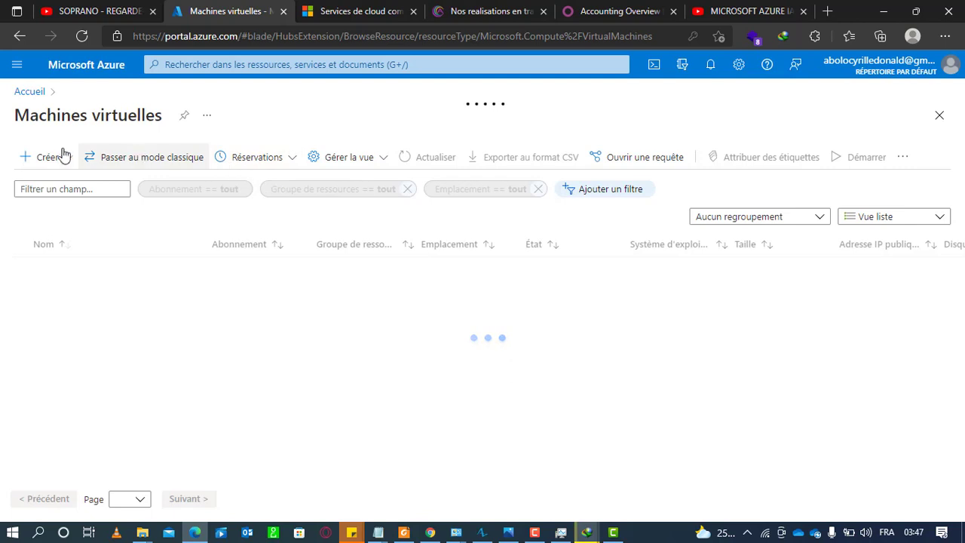
Check the browser's recent downloads and start creating a new virtual machine from the virtual machines list.
click(55, 159)
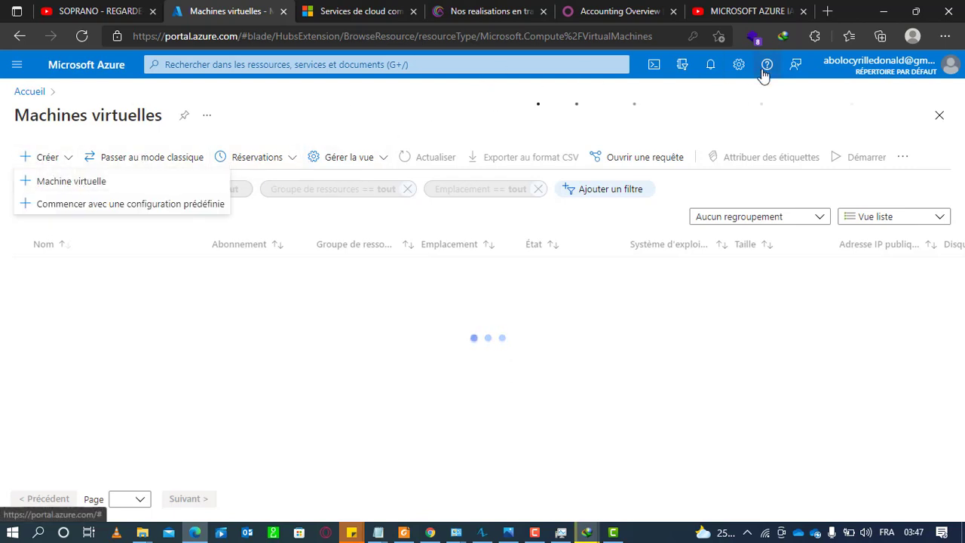
click(944, 36)
key(Escape)
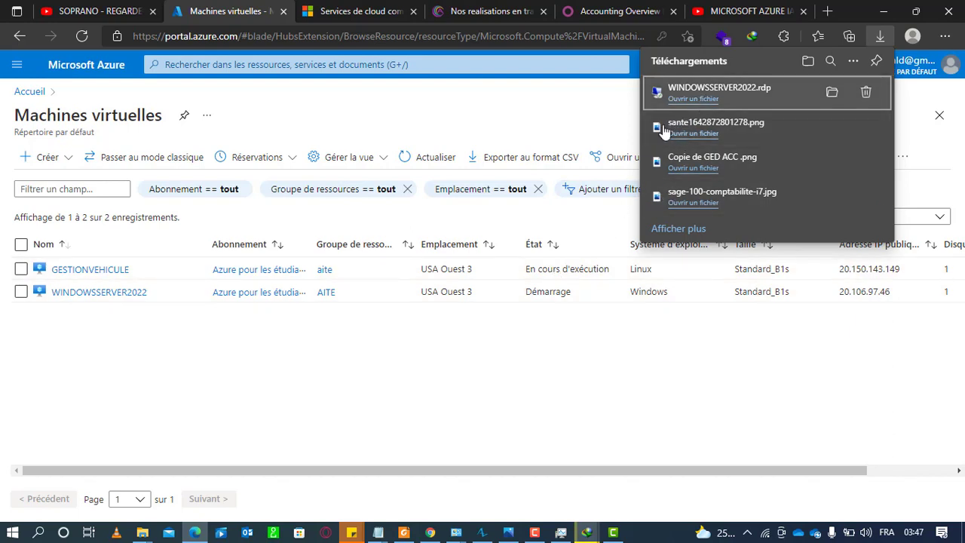
click(538, 382)
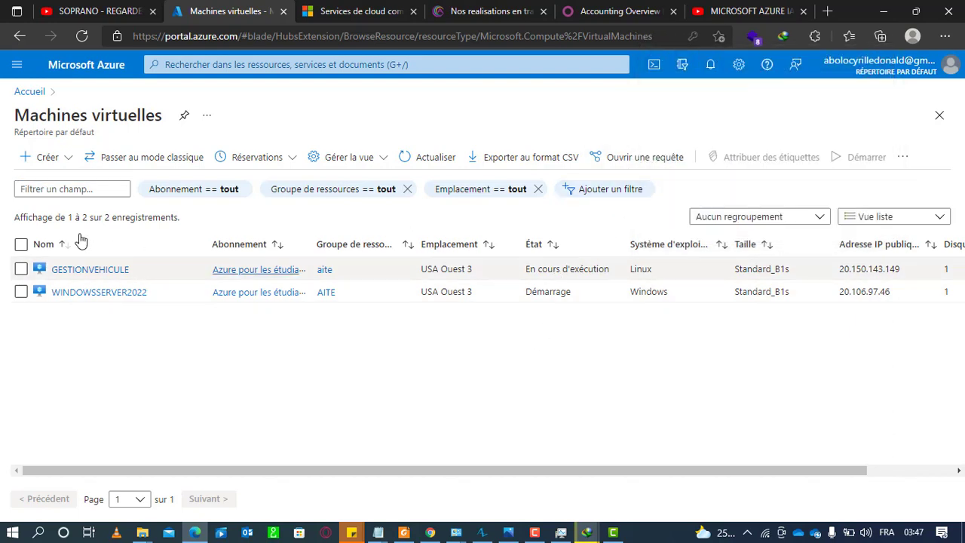
click(52, 162)
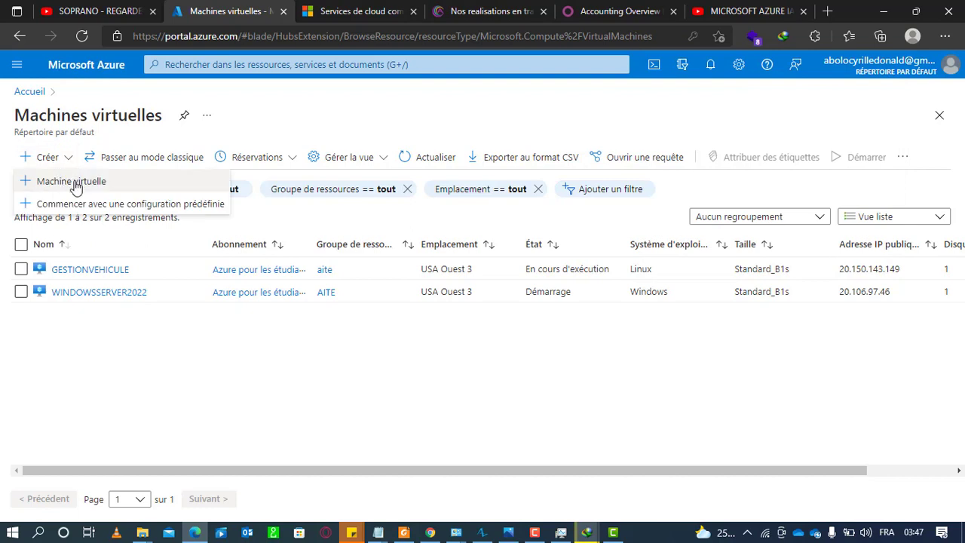
click(80, 185)
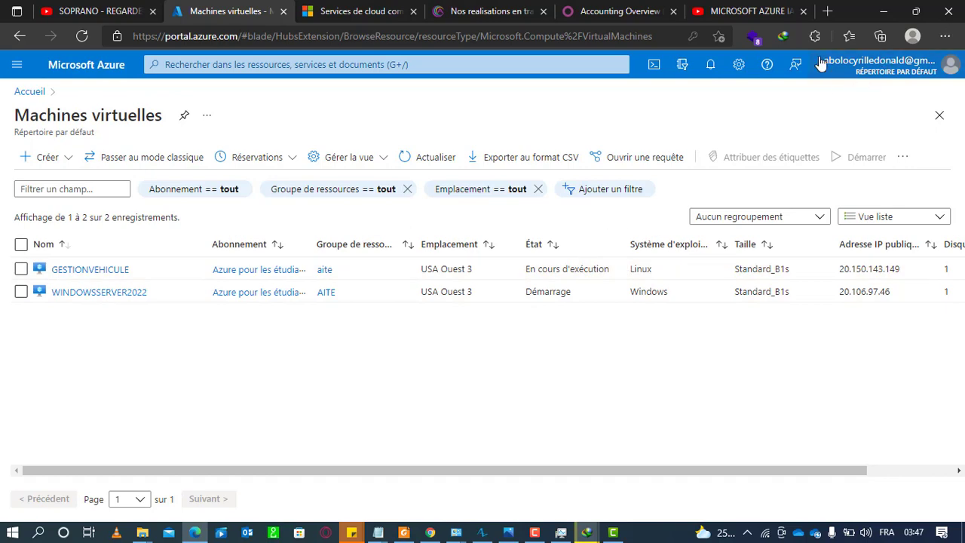
Reconnect with the downloaded WINDOWSSERVER2022.rdp file, entering the account password and accepting the unverified certificate.
click(944, 35)
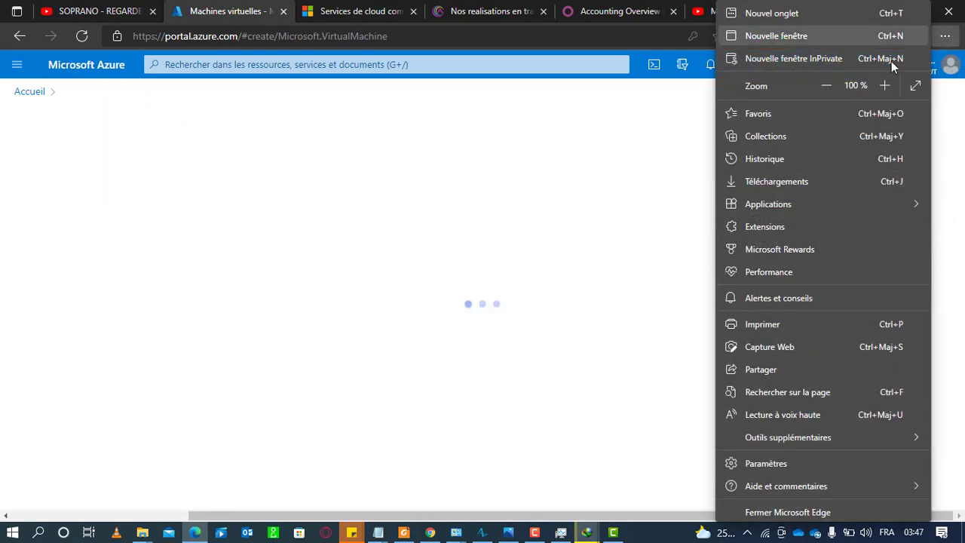
click(790, 181)
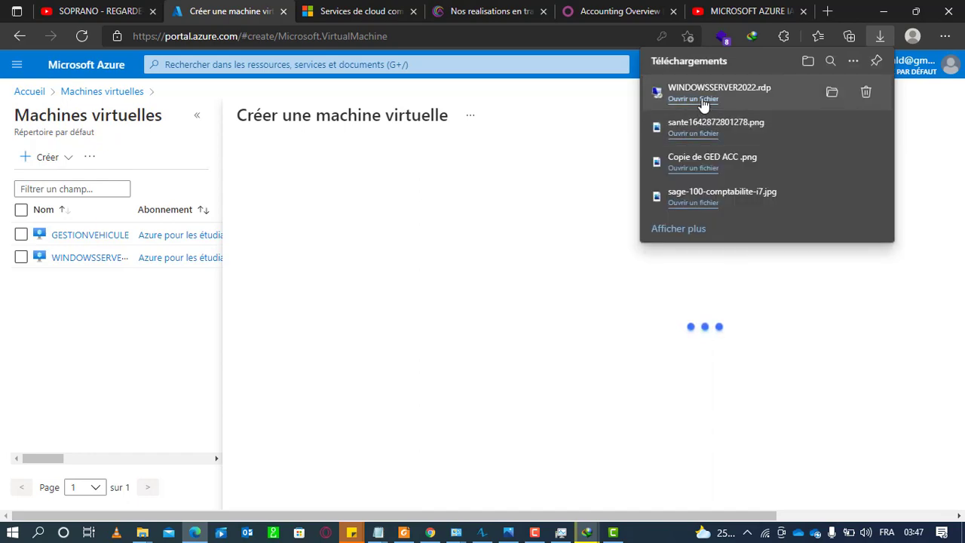
click(702, 99)
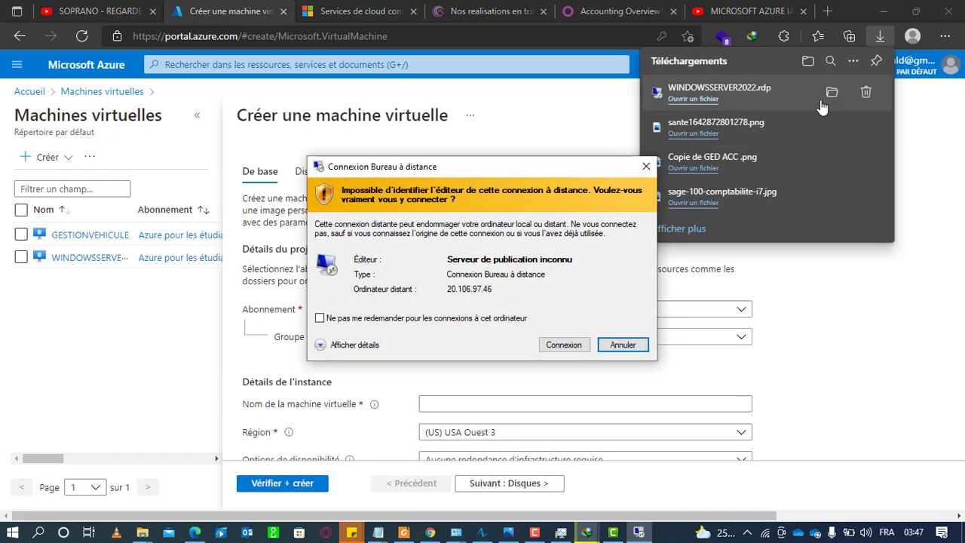
click(561, 347)
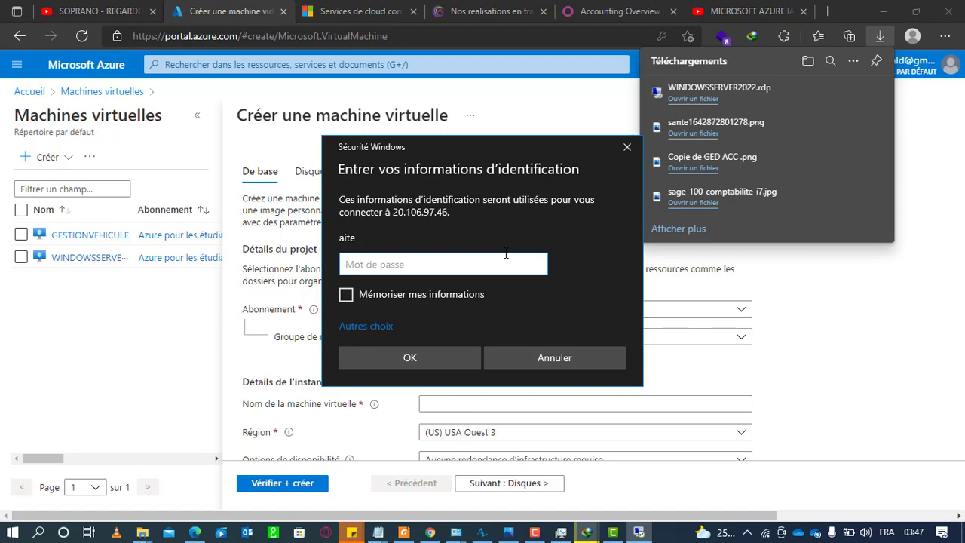
key(ctrl+v)
click(417, 357)
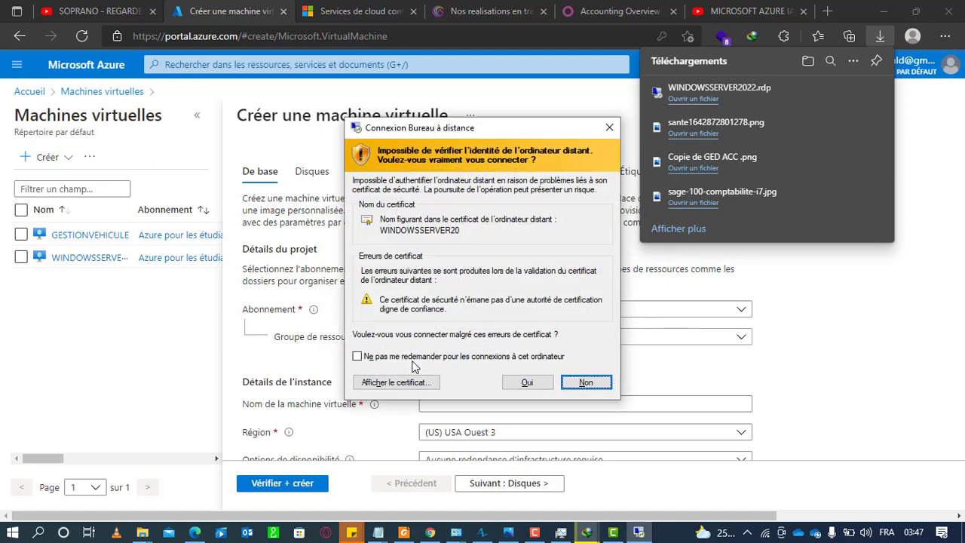
click(527, 382)
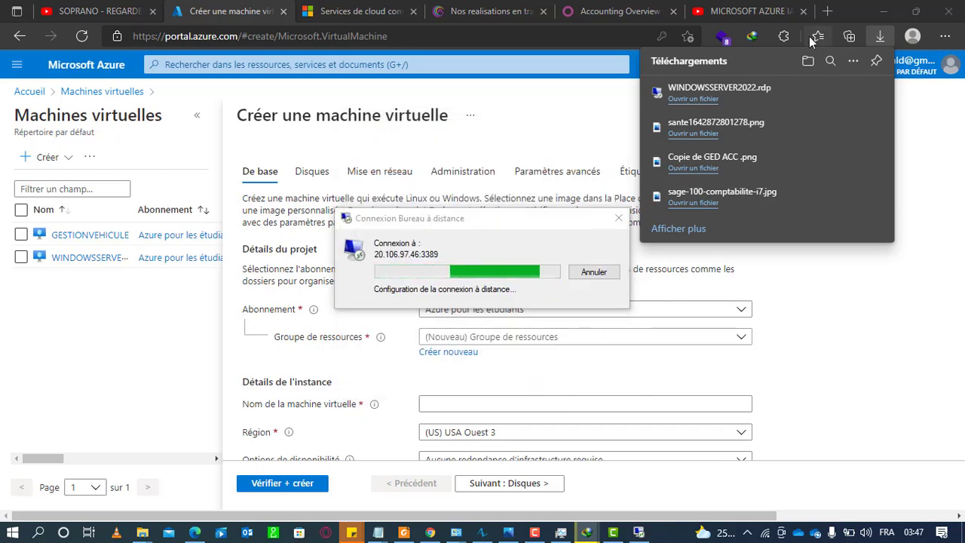
Check the reopened remote desktop session, then return to the virtual machine creation form in the Azure portal.
click(929, 140)
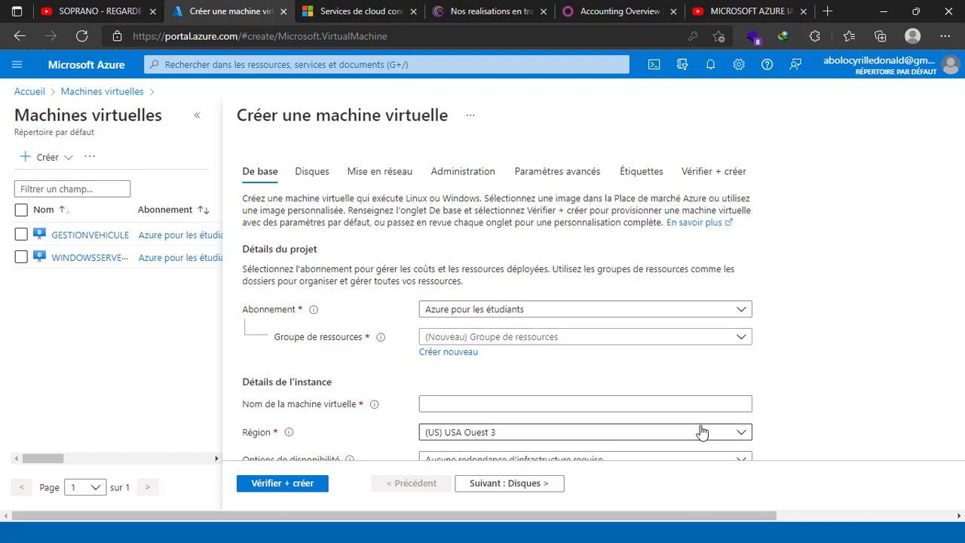
click(884, 13)
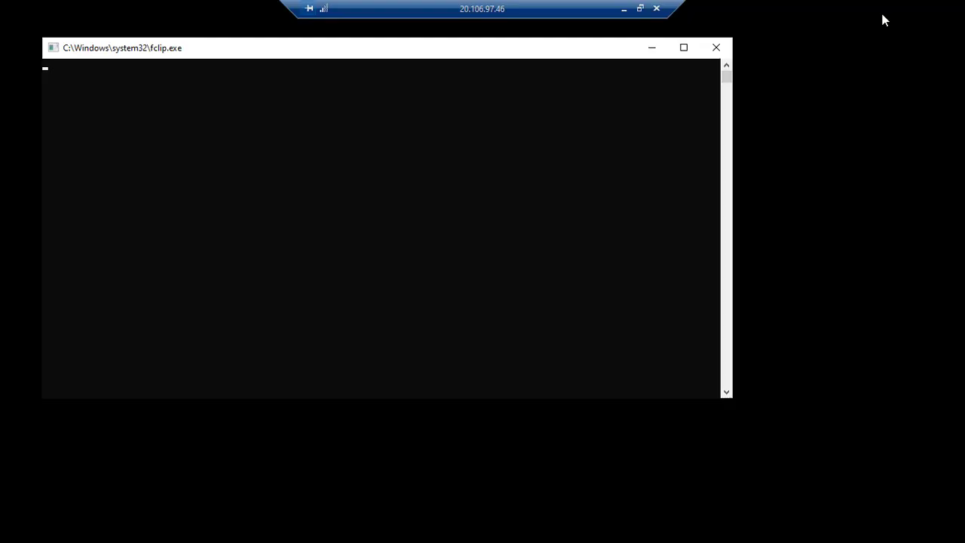
click(622, 10)
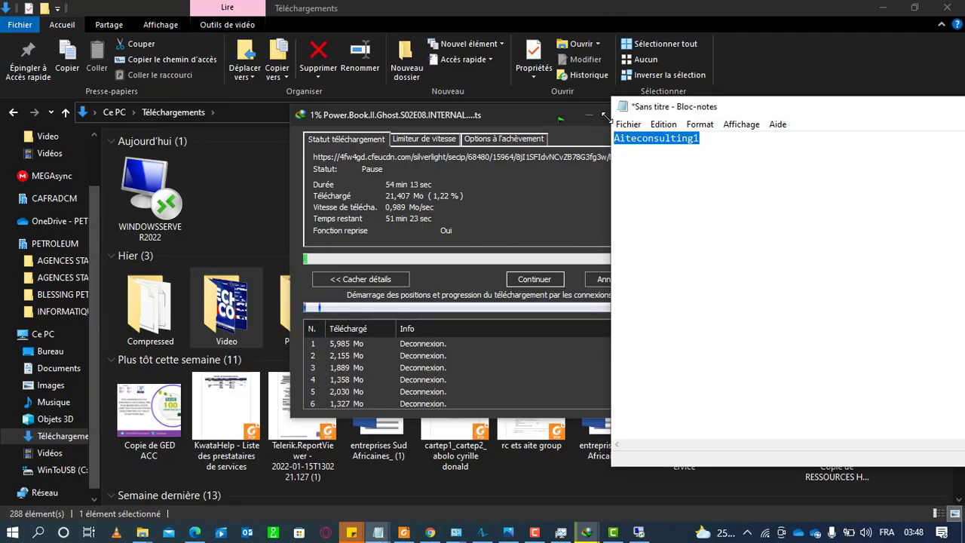
click(195, 532)
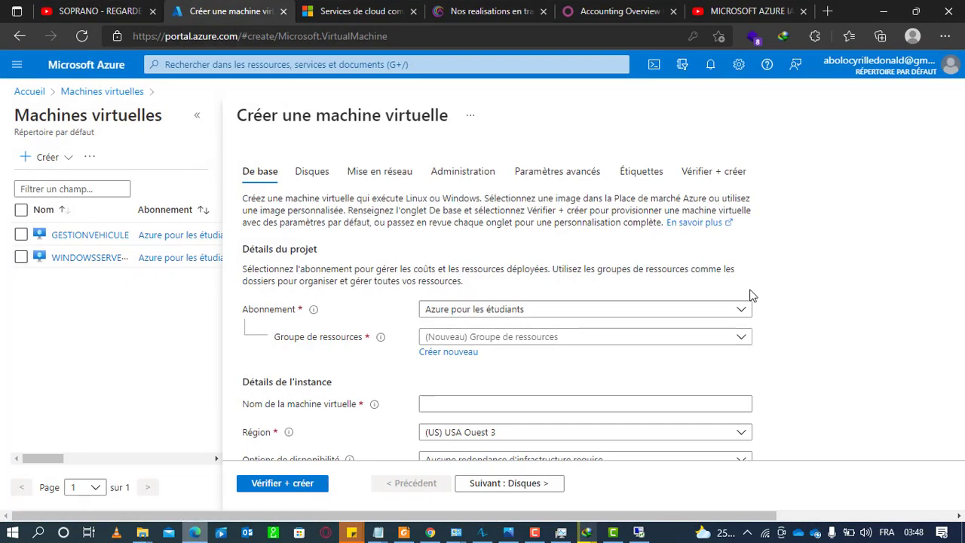
Assign the new virtual machine to the aite resource group and name it WINDOWS2022.
click(486, 338)
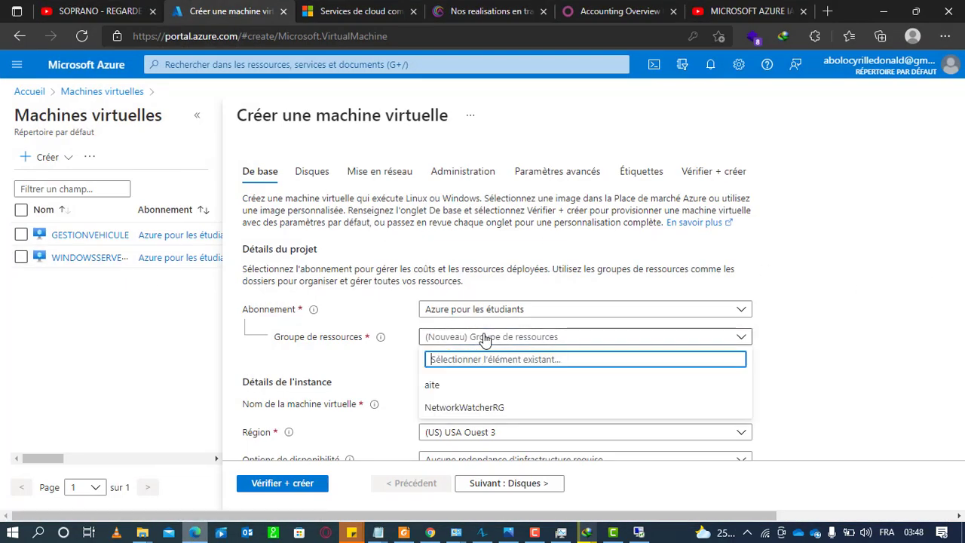
click(434, 386)
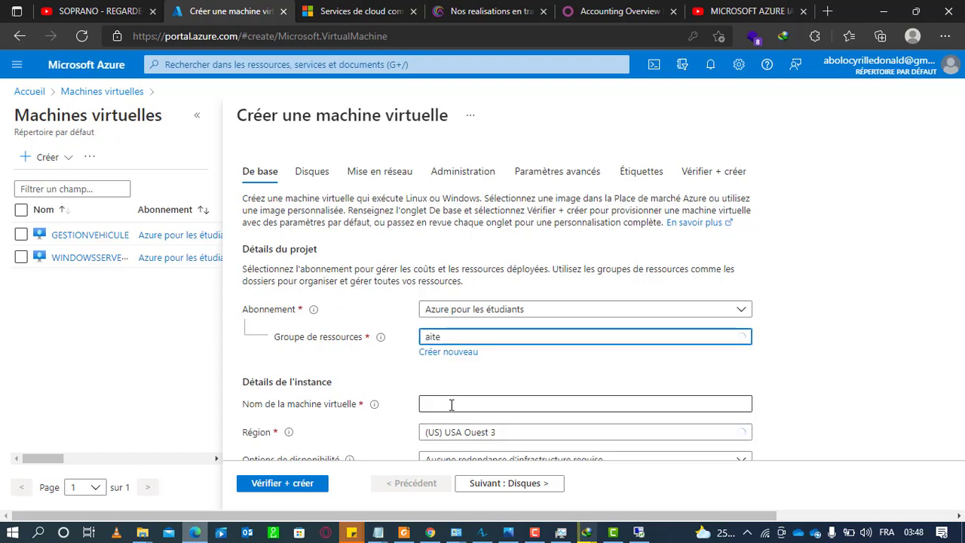
click(449, 404)
text(WI)
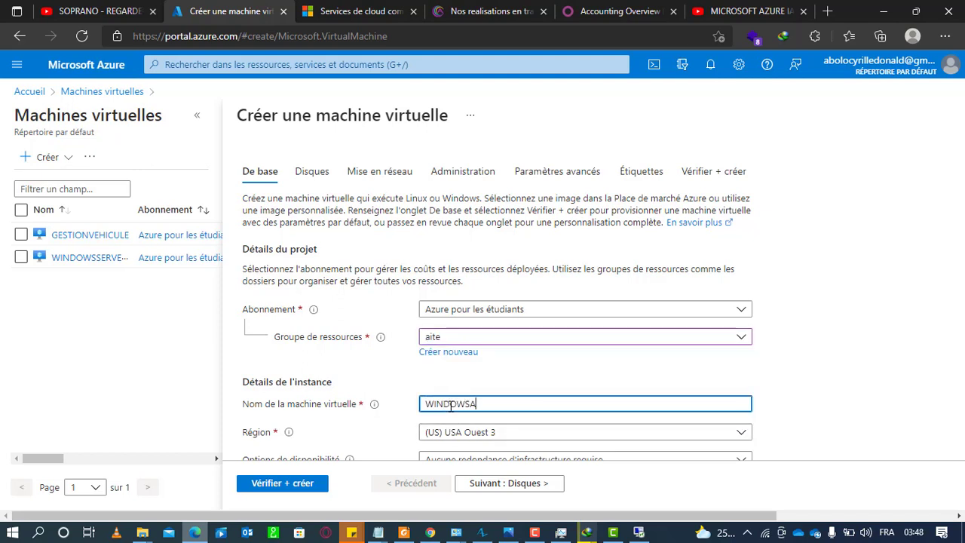
text(NDOWSA)
key(BackSpace)
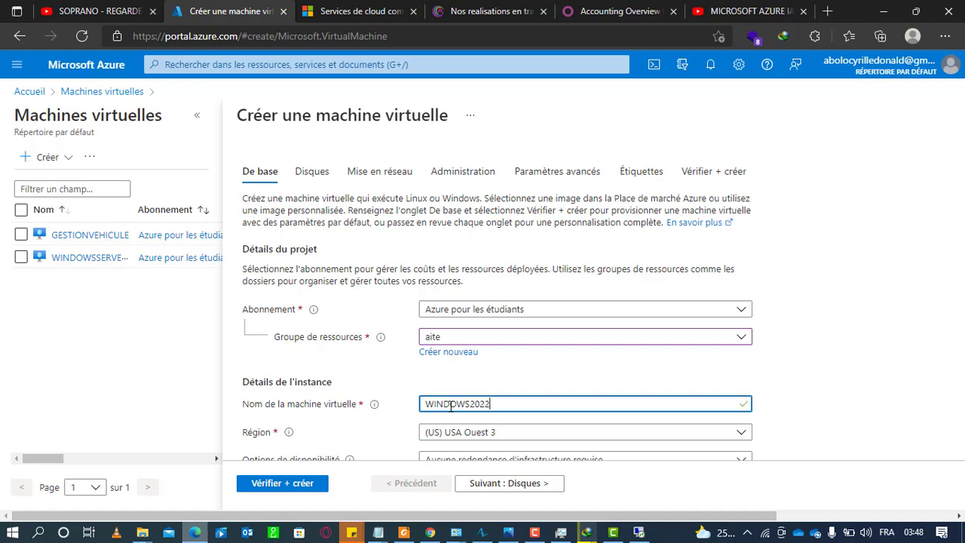
click(952, 325)
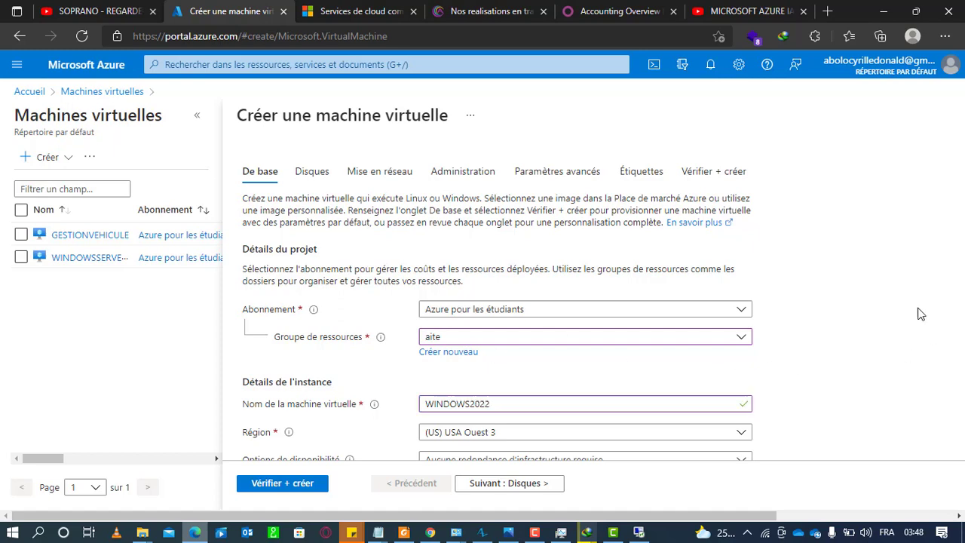
Set the new virtual machine's size to Standard_DS1_v2 with 1 virtual processor and 3.5 GiB of memory.
scroll(919, 312, down, 4)
scroll(920, 313, right, 2)
scroll(475, 325, down, 2)
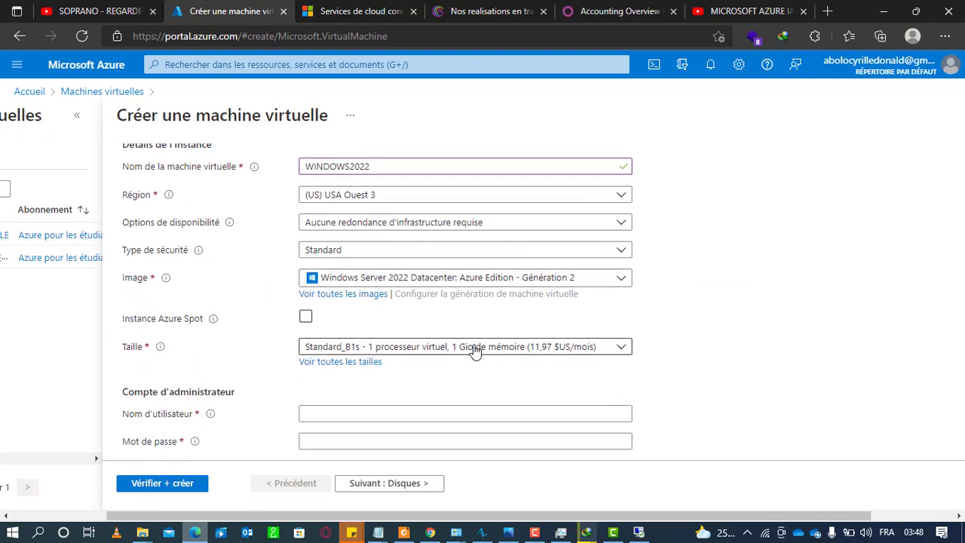
click(475, 351)
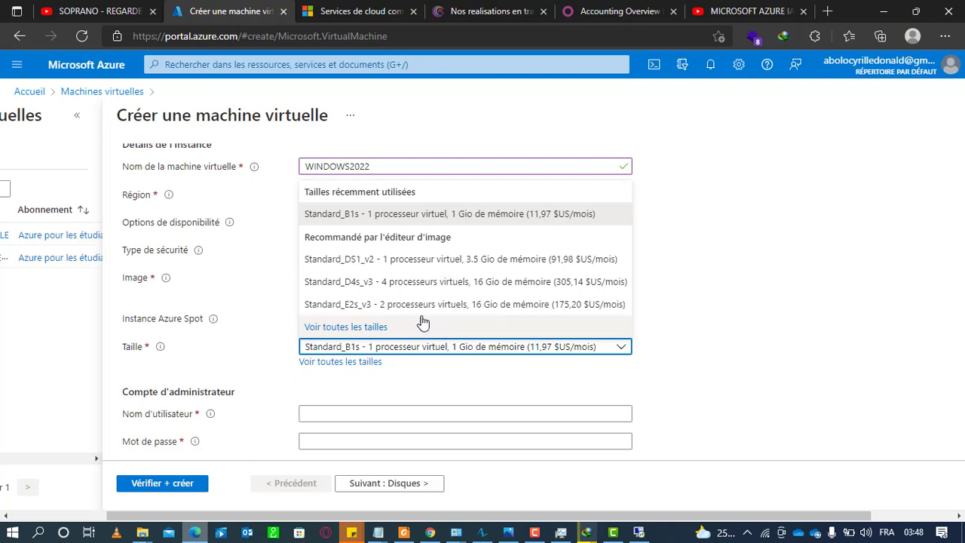
click(389, 266)
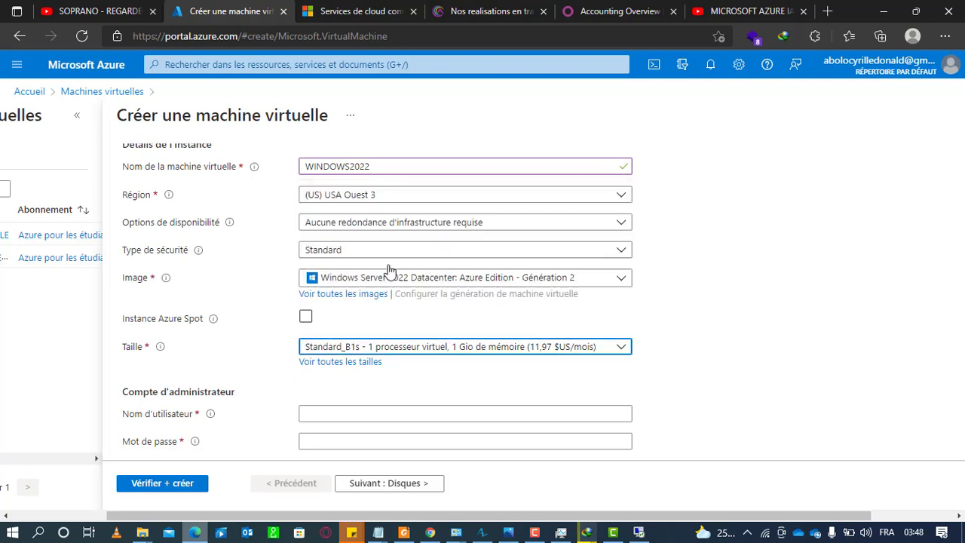
Set the administrator username to aite, then enter the account password and its confirmation.
click(386, 412)
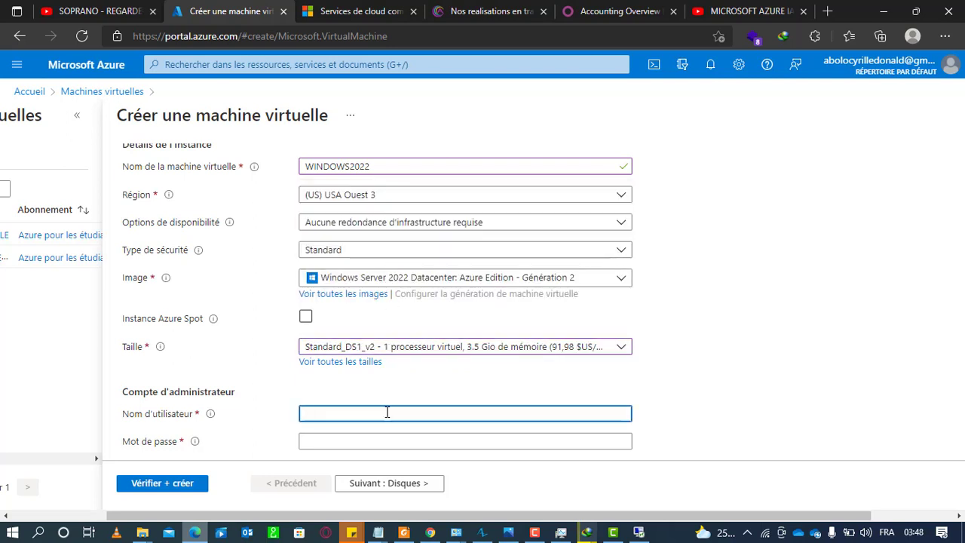
key(Tab)
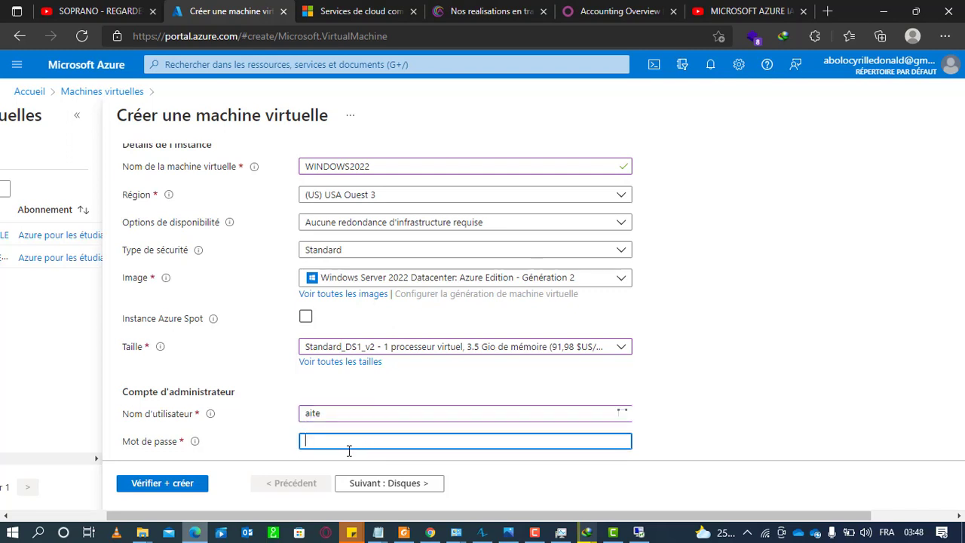
key(ctrl+v)
click(763, 337)
scroll(746, 330, down, 1)
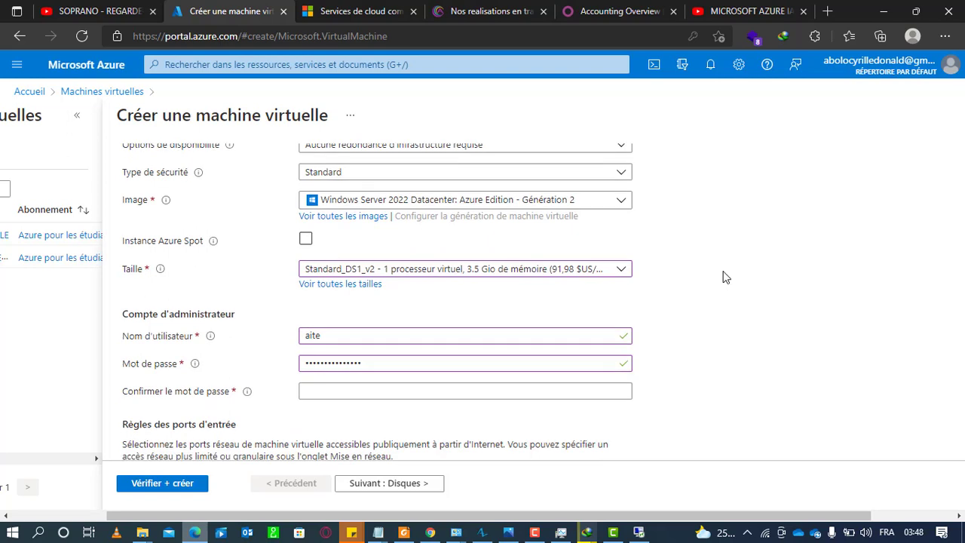
drag(724, 271, 552, 379)
click(553, 386)
key(ctrl+v)
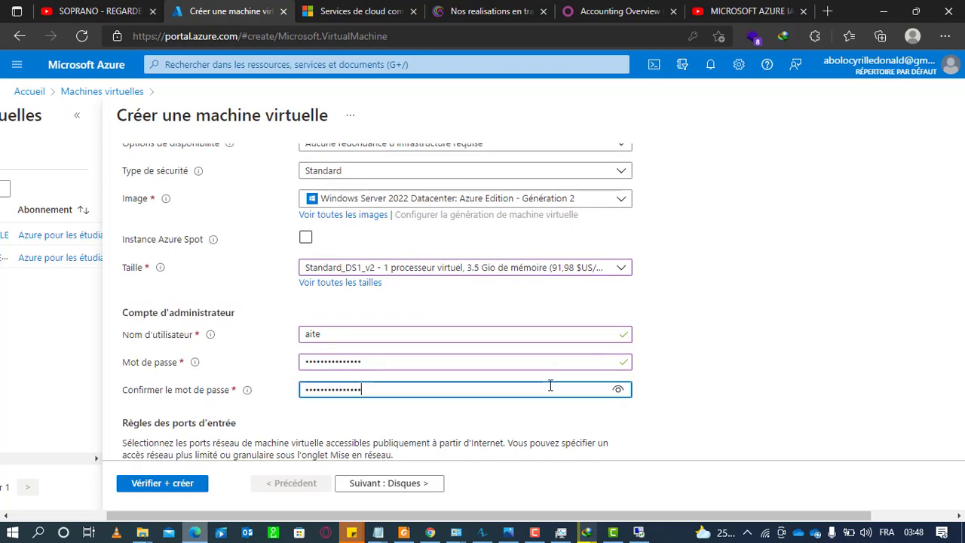
Check the remote desktop session briefly, then submit the new virtual machine's configuration for validation in the Azure portal.
click(638, 537)
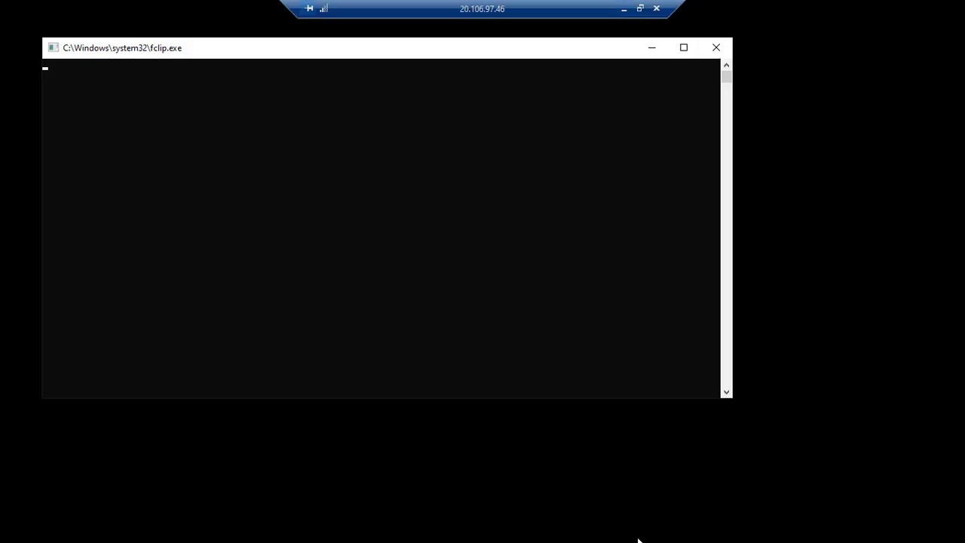
click(624, 9)
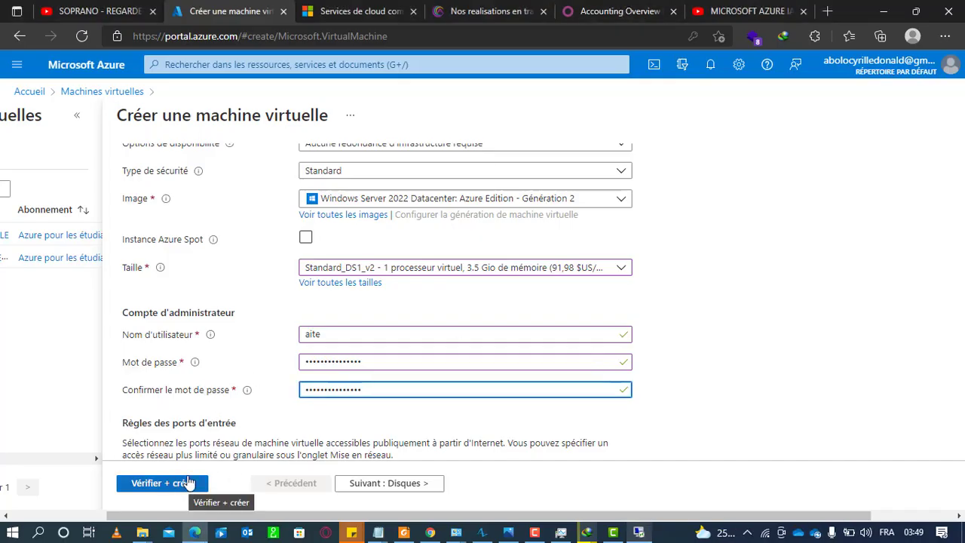
click(183, 495)
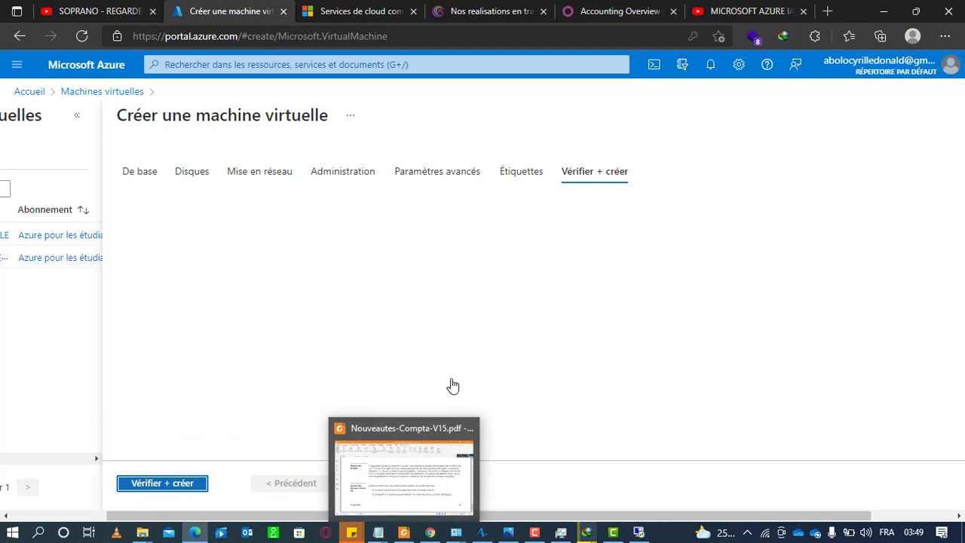
Switch to the remote desktop session, dismiss the Windows Admin Center message and minimize Server Manager after viewing its dashboard.
click(639, 532)
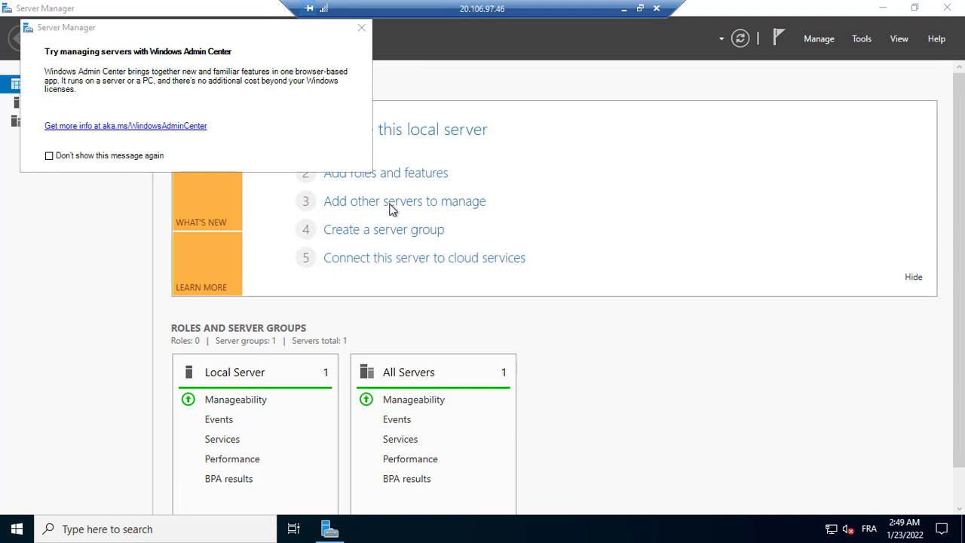
click(362, 30)
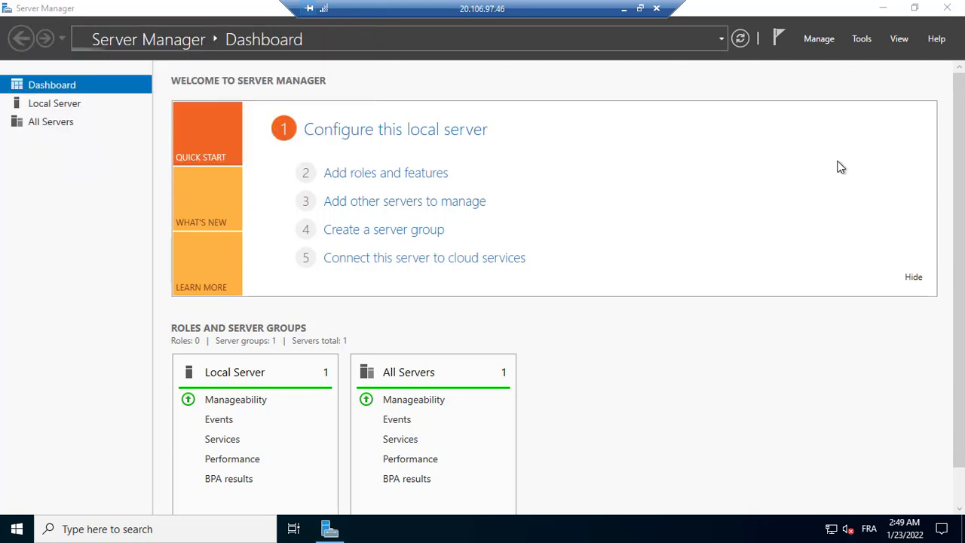
scroll(962, 219, down, 1)
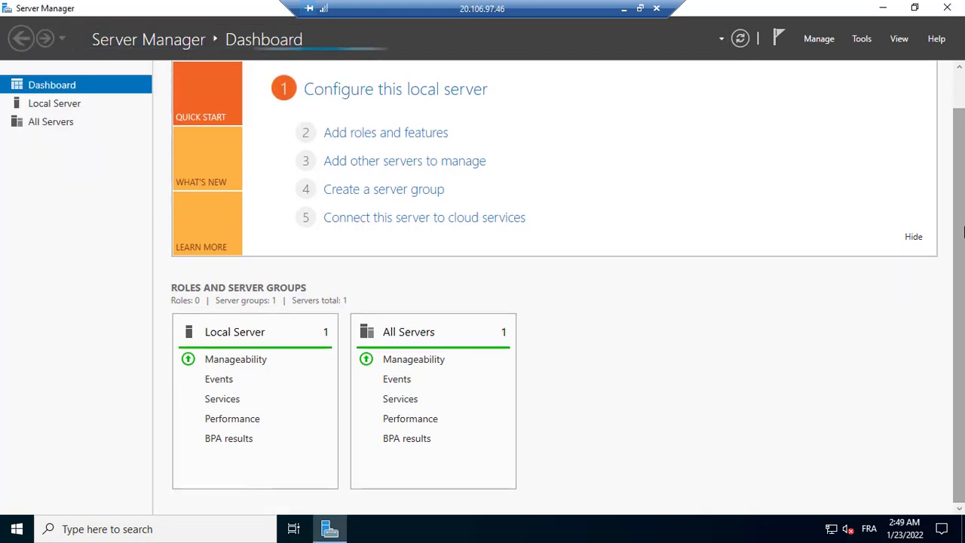
scroll(961, 203, up, 1)
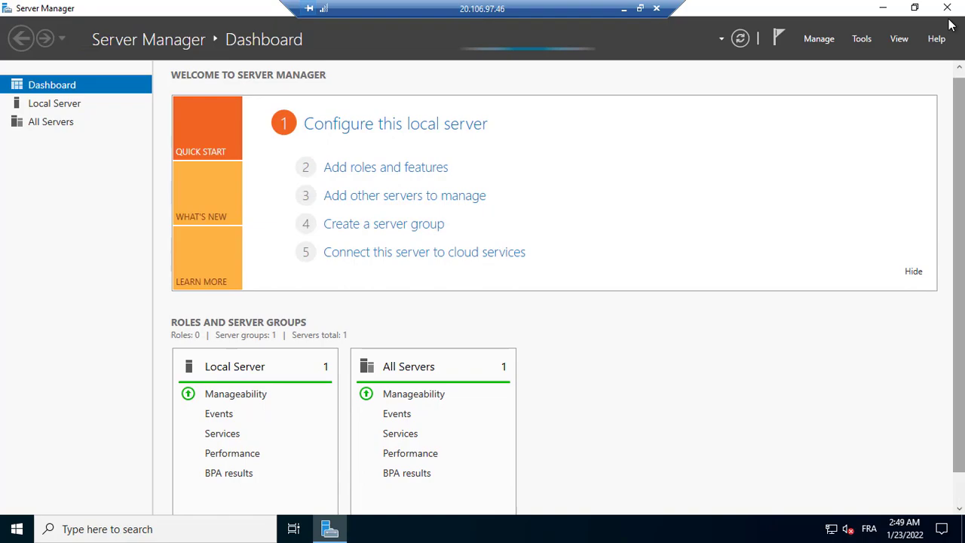
click(882, 9)
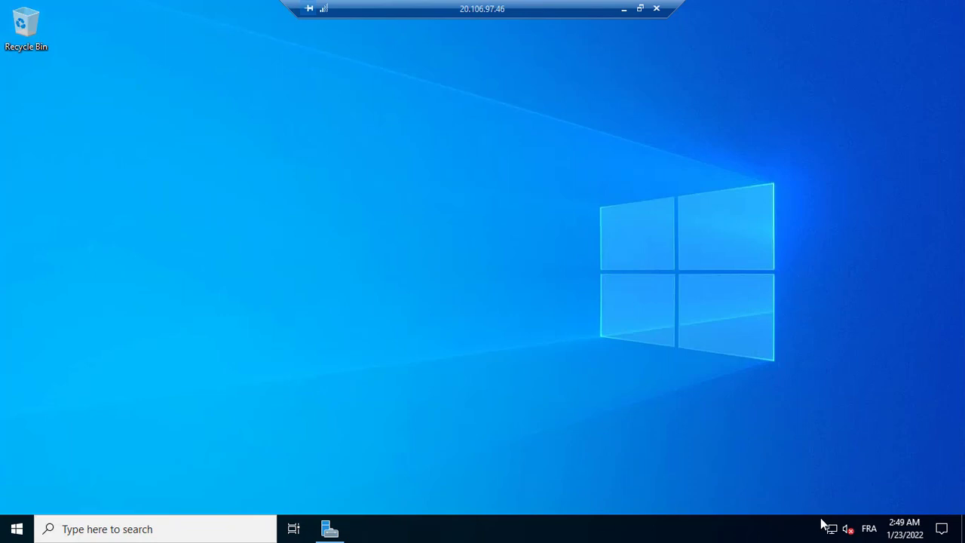
Look through the remote server's installed programs, including the Windows Accessories group.
click(11, 530)
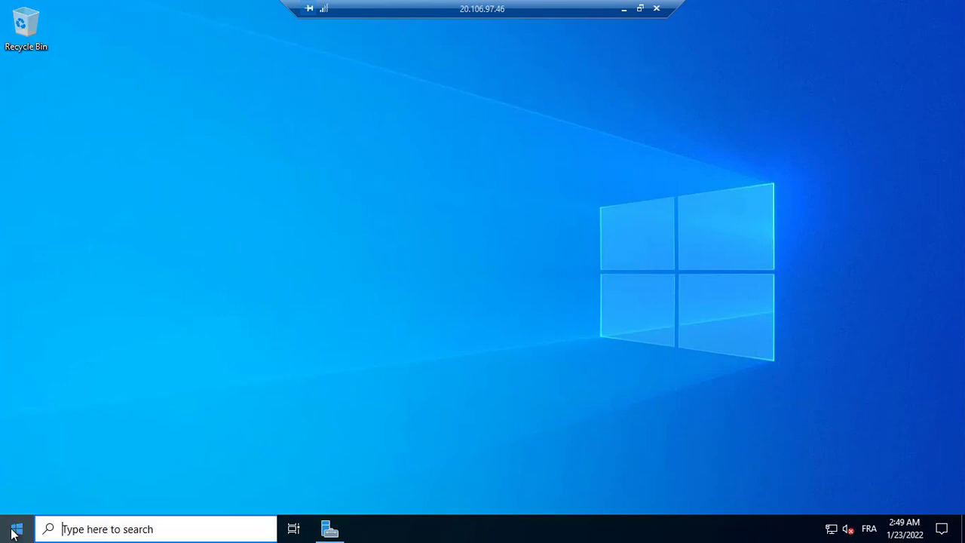
click(11, 530)
click(15, 530)
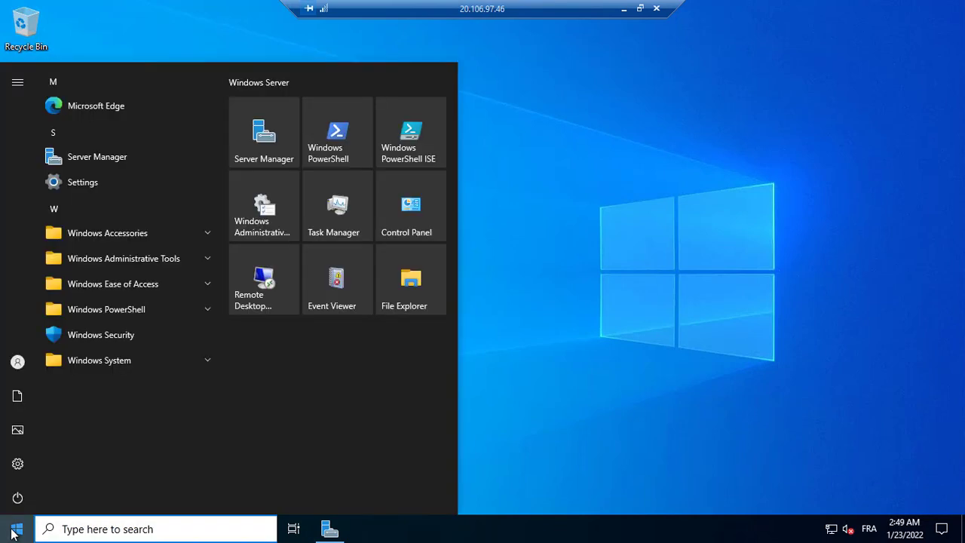
click(122, 235)
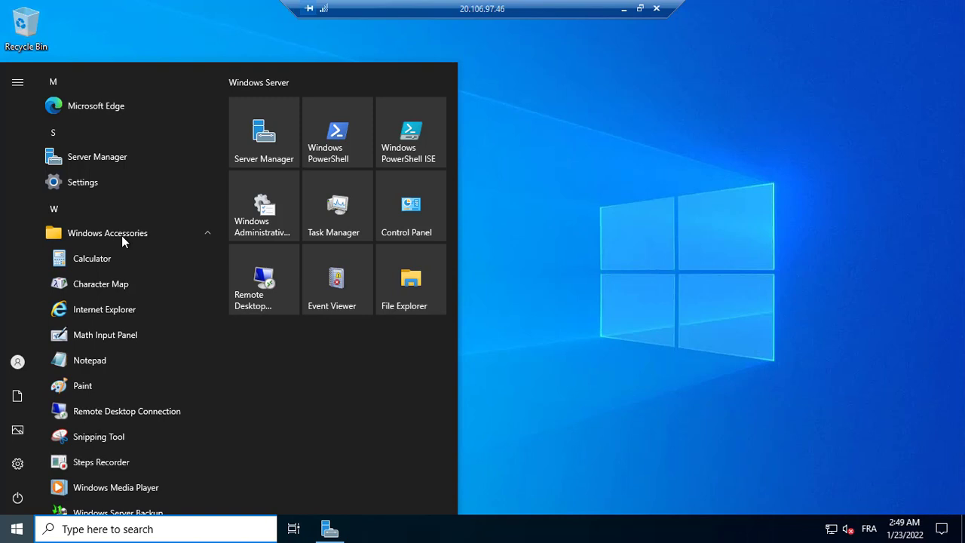
click(121, 235)
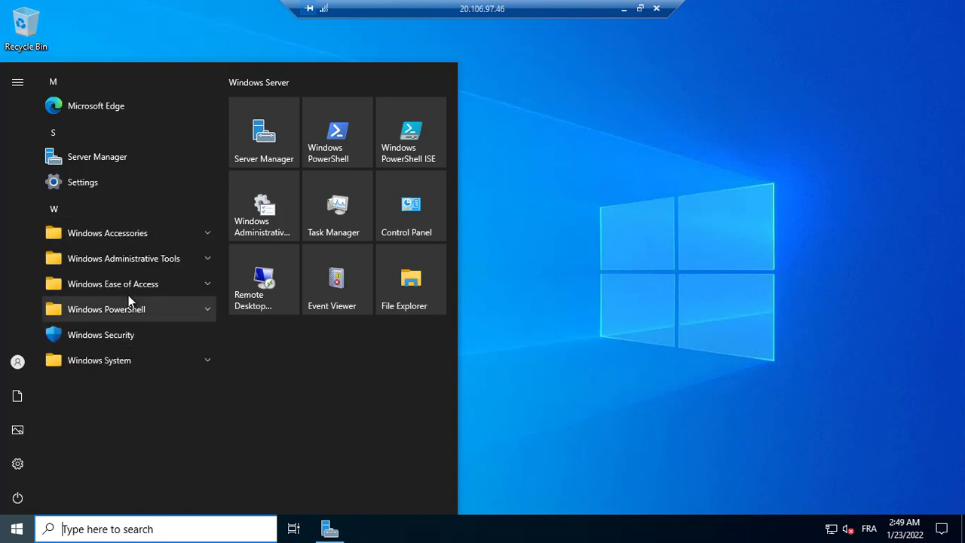
Open This PC's properties from File Explorer, review the device and Windows specifications, and close the Settings window.
click(419, 294)
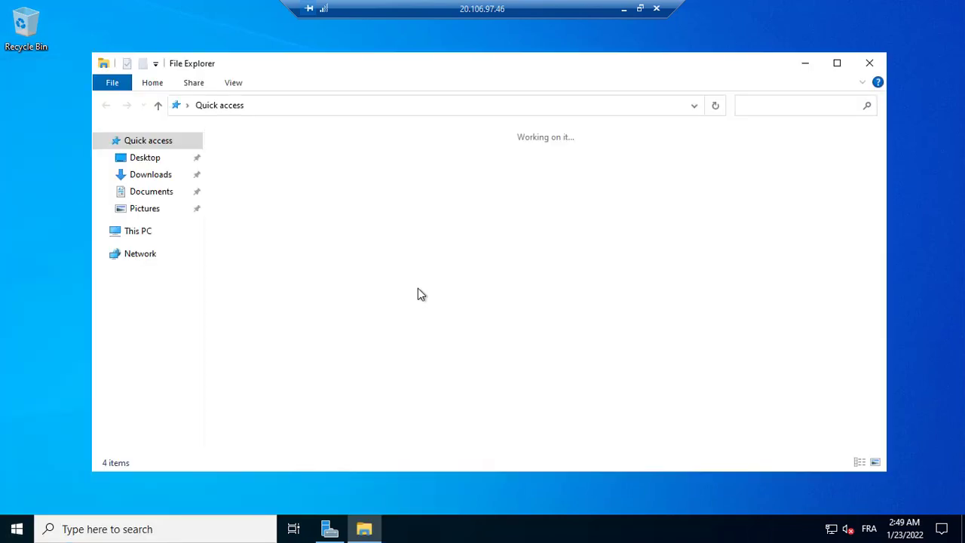
click(142, 234)
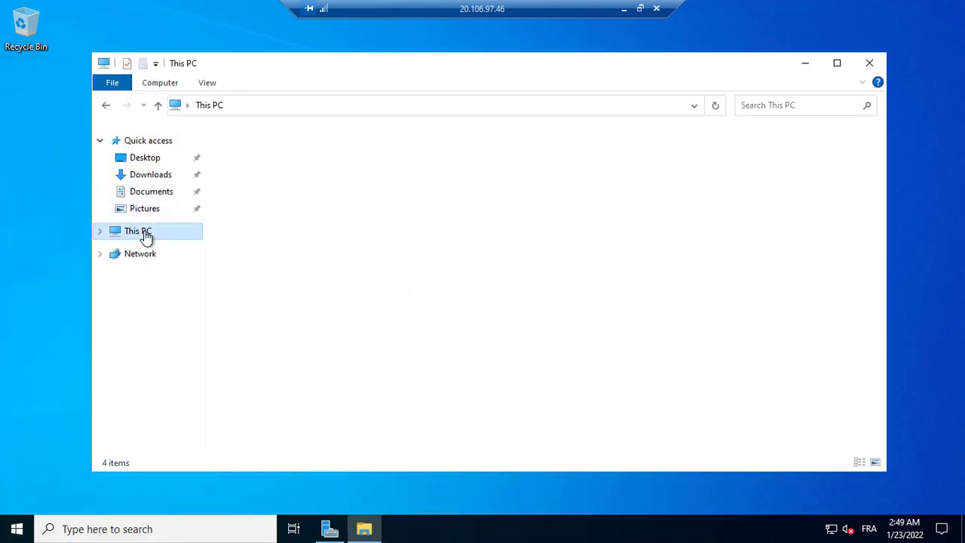
right_click(395, 383)
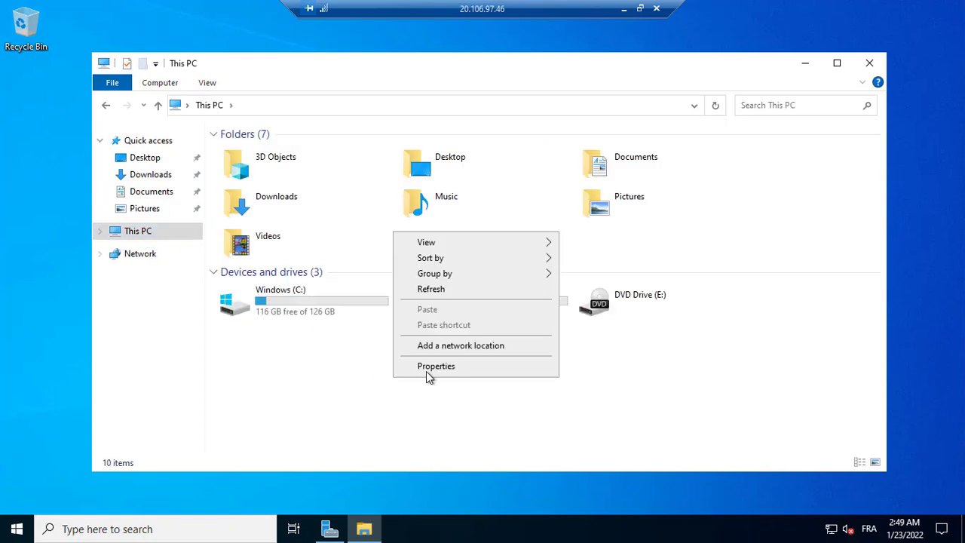
click(431, 367)
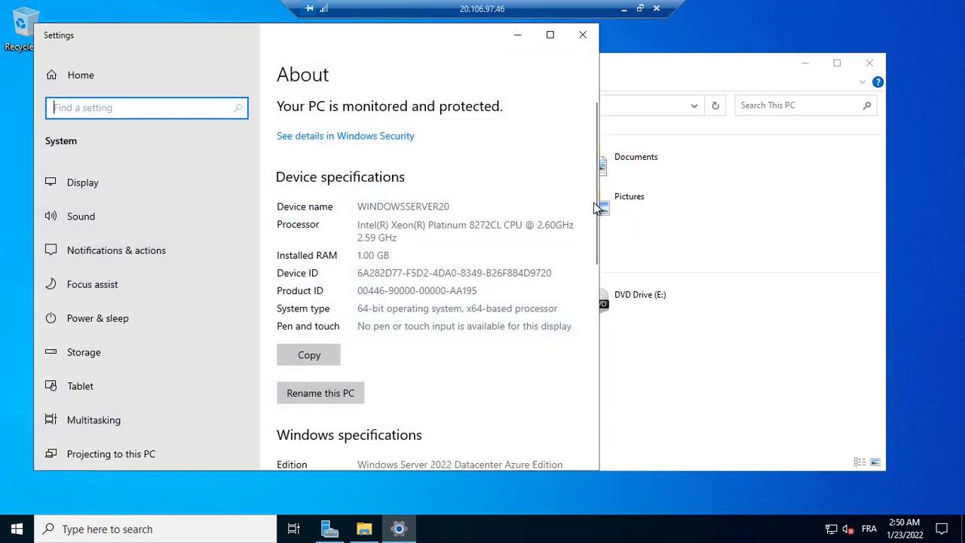
scroll(592, 223, down, 2)
scroll(593, 291, down, 10)
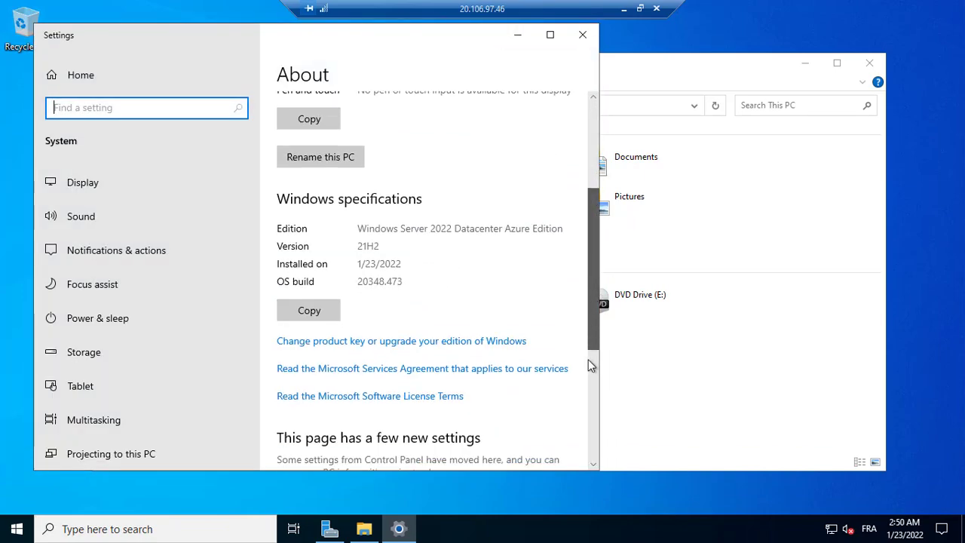
drag(588, 392, 583, 280)
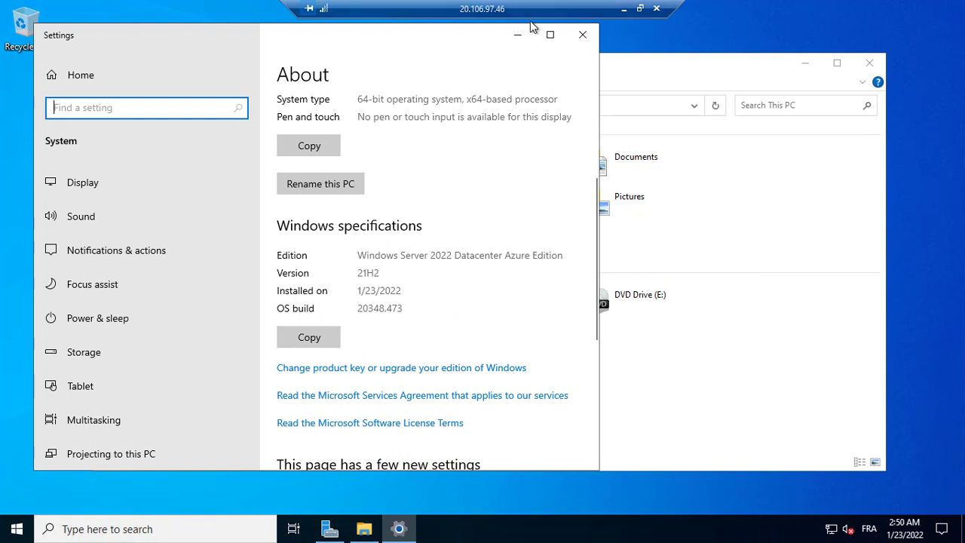
click(582, 35)
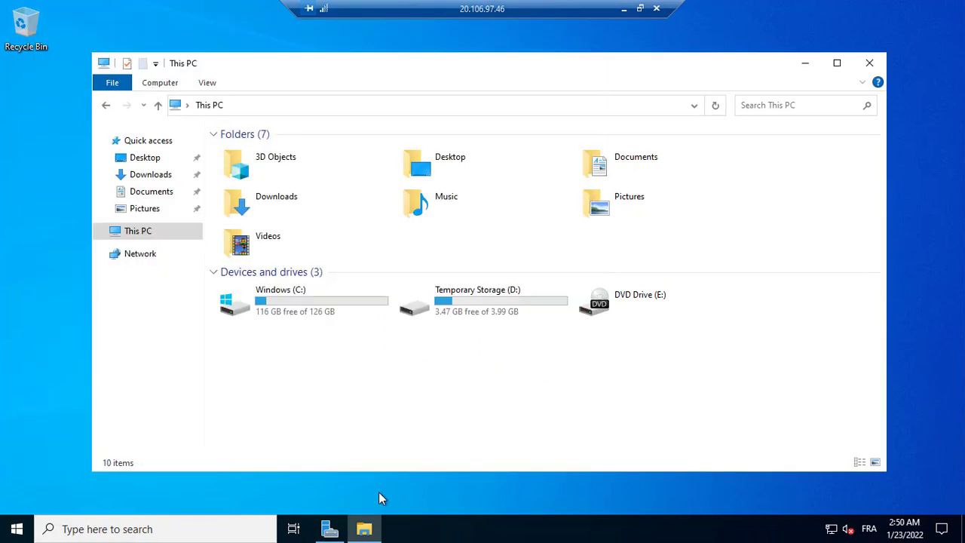
Start the Add Roles and Features Wizard in Server Manager and choose a role-based installation on server WINDOWSSERVER20.
click(328, 529)
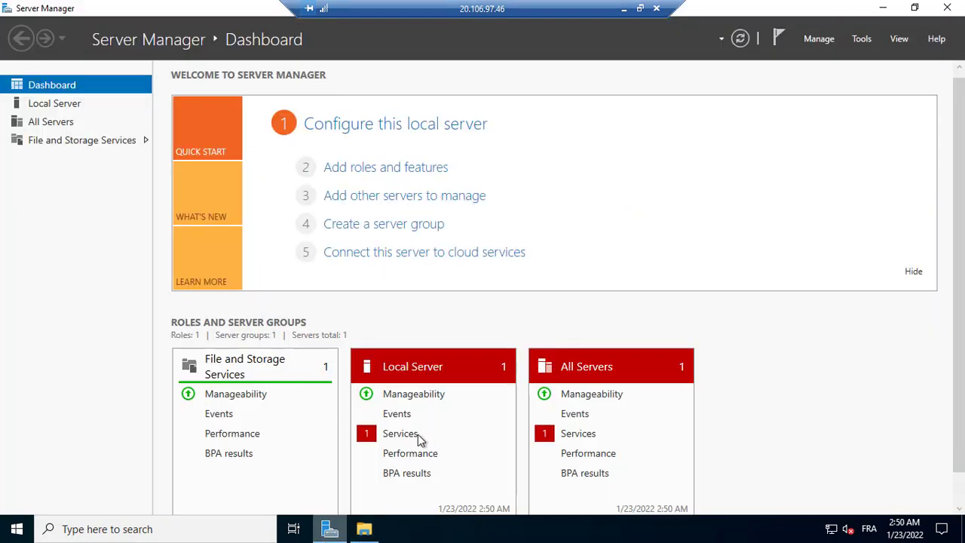
click(819, 41)
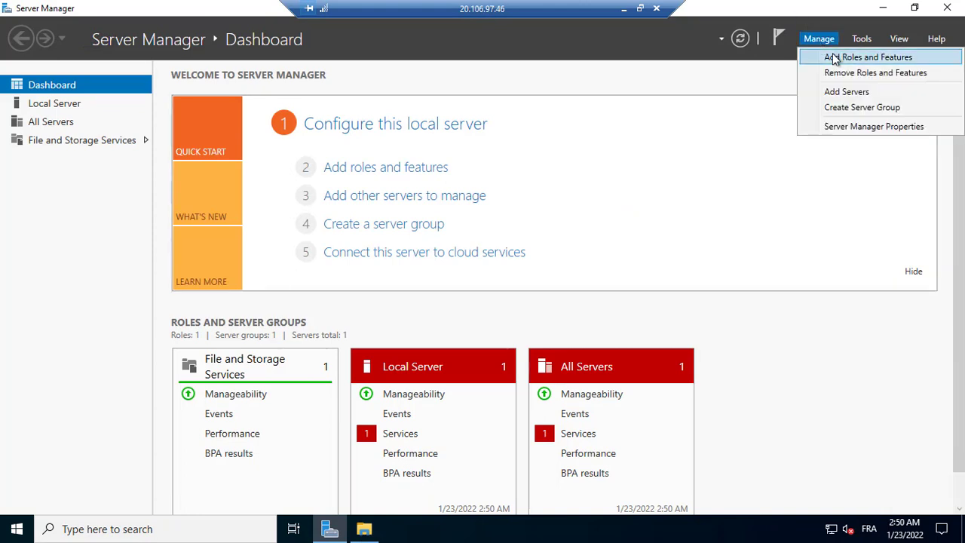
click(831, 59)
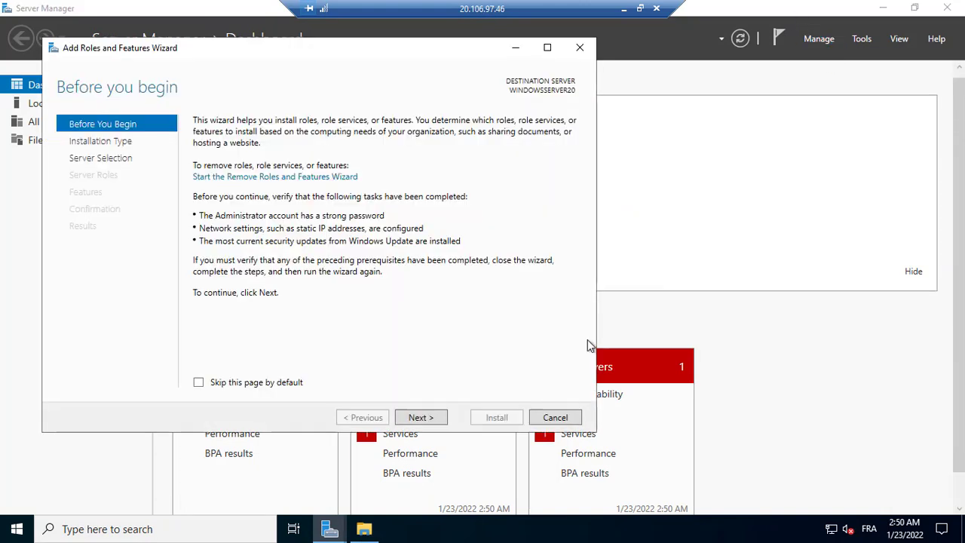
click(419, 418)
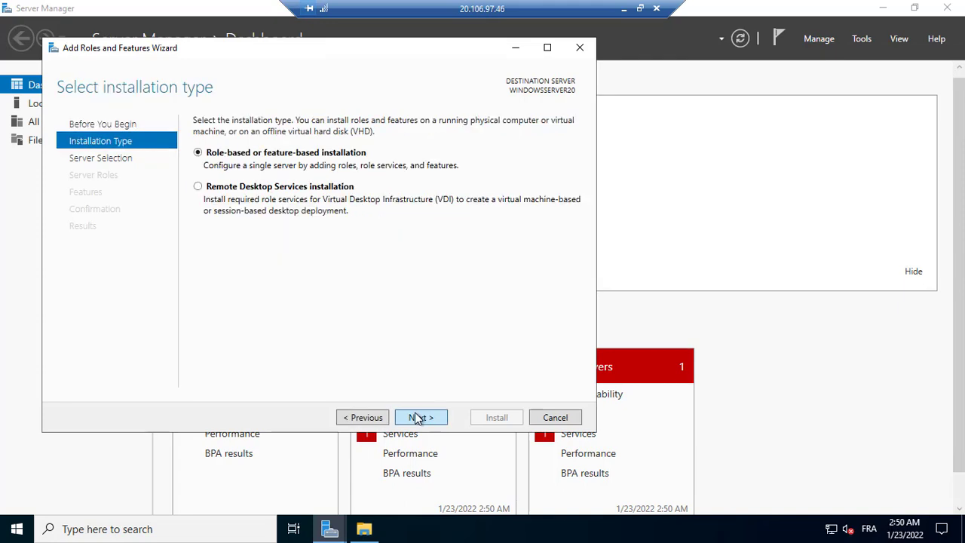
click(419, 418)
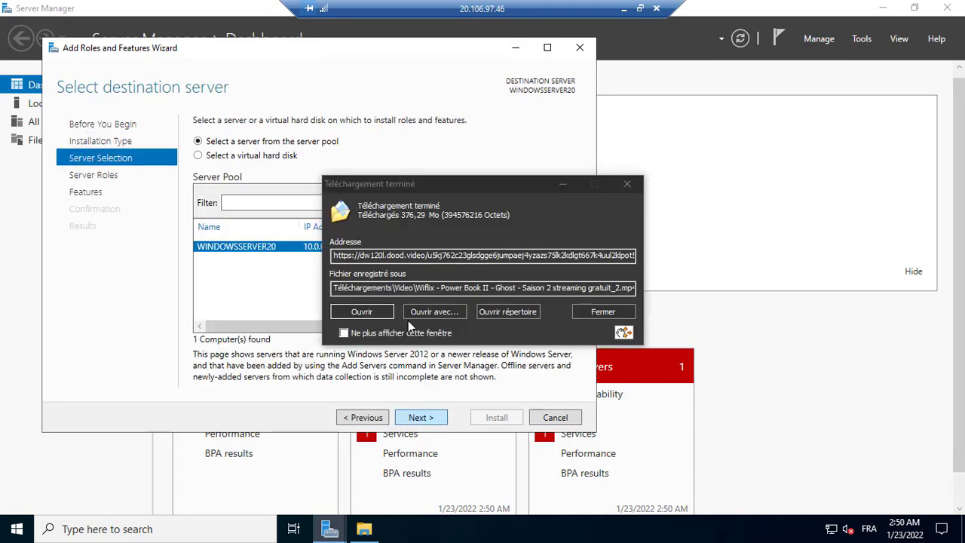
click(605, 311)
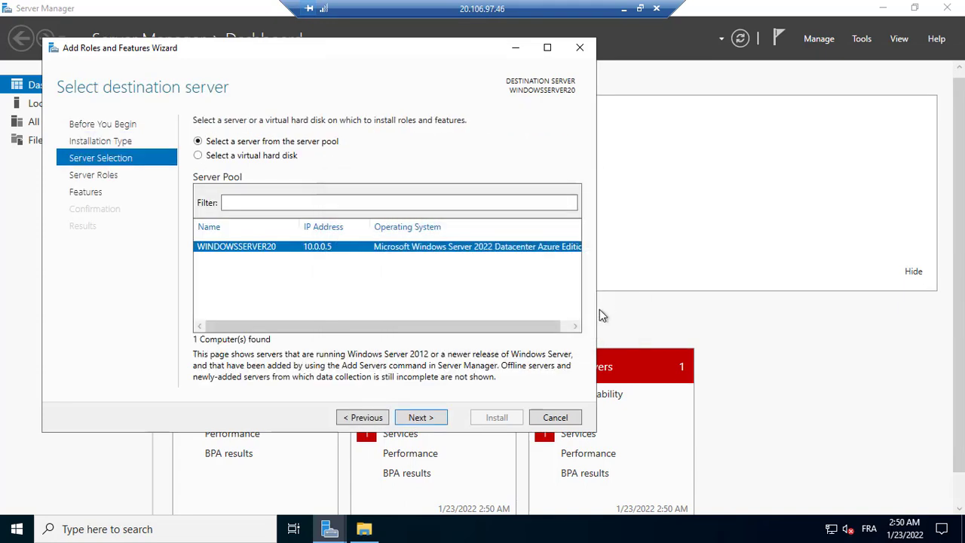
click(427, 421)
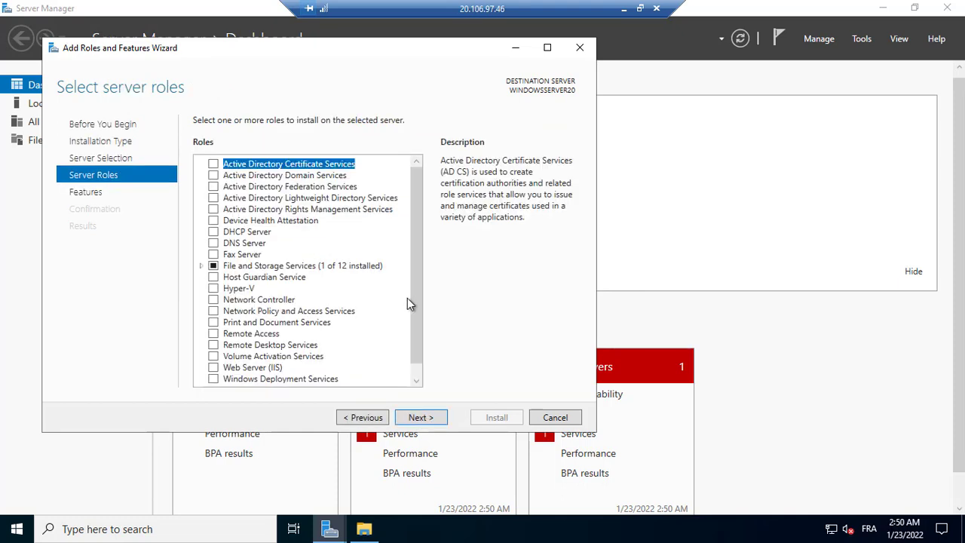
Select the Web Server (IIS) role with its management tools, keep the default features, and continue to the role services.
scroll(413, 317, down, 1)
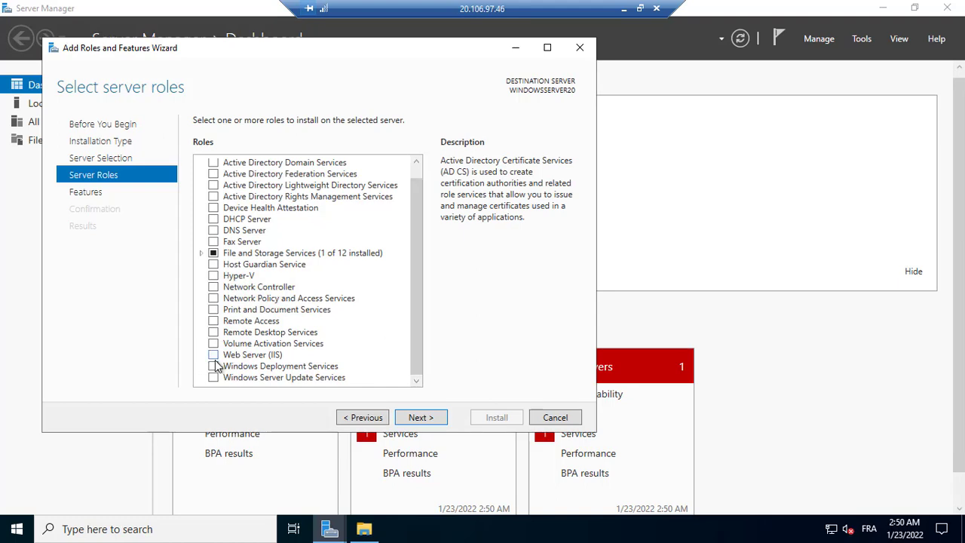
click(214, 355)
click(350, 354)
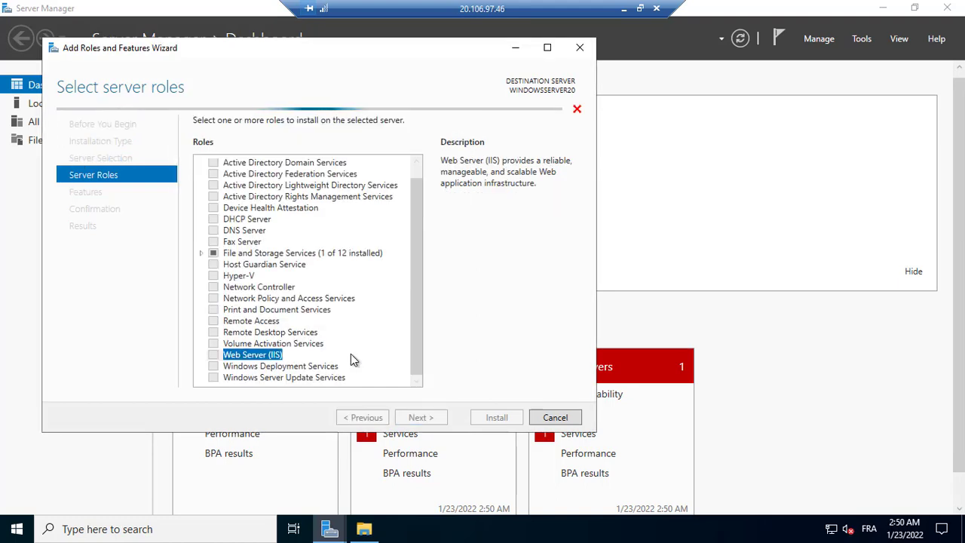
click(417, 417)
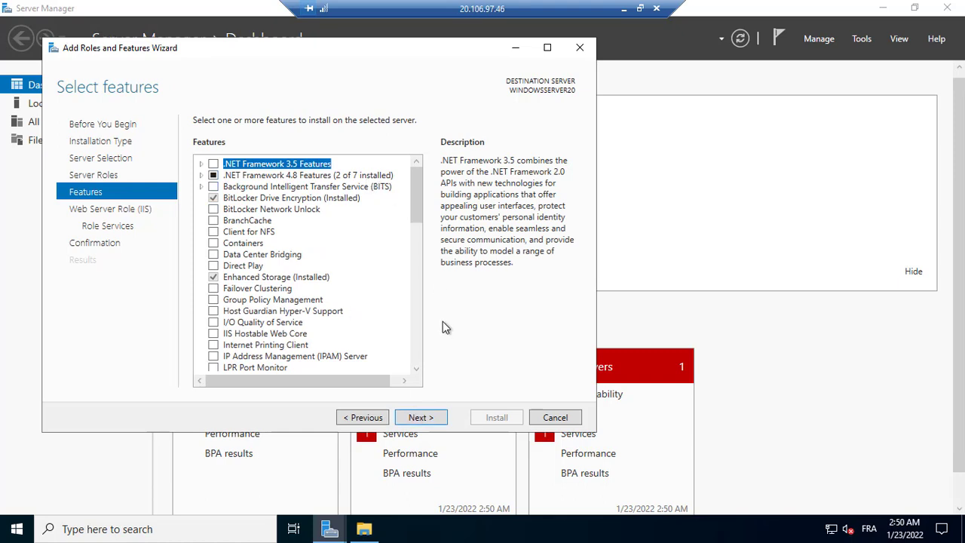
click(417, 426)
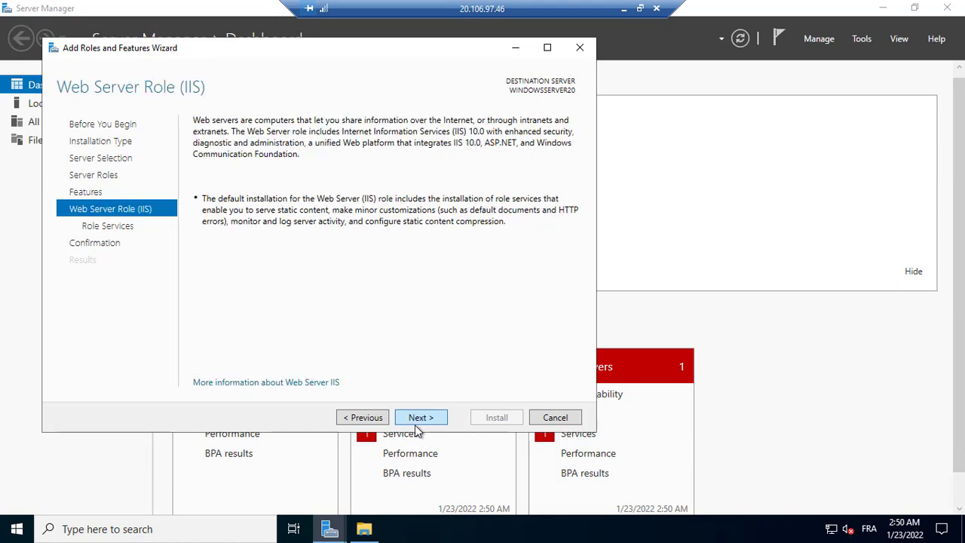
click(416, 426)
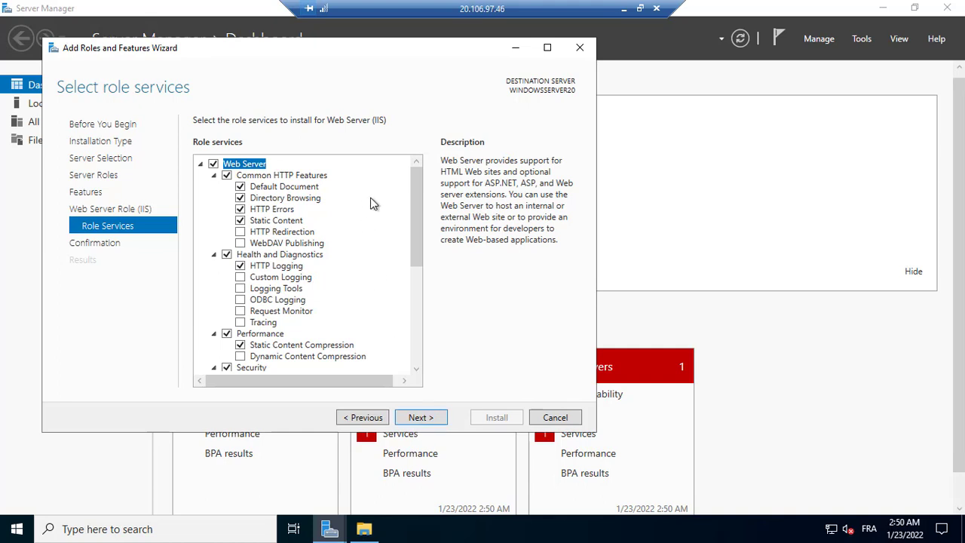
Add HTTP Redirection and WebDAV Publishing to the IIS role services, start the installation, and review the list of components being installed.
click(240, 231)
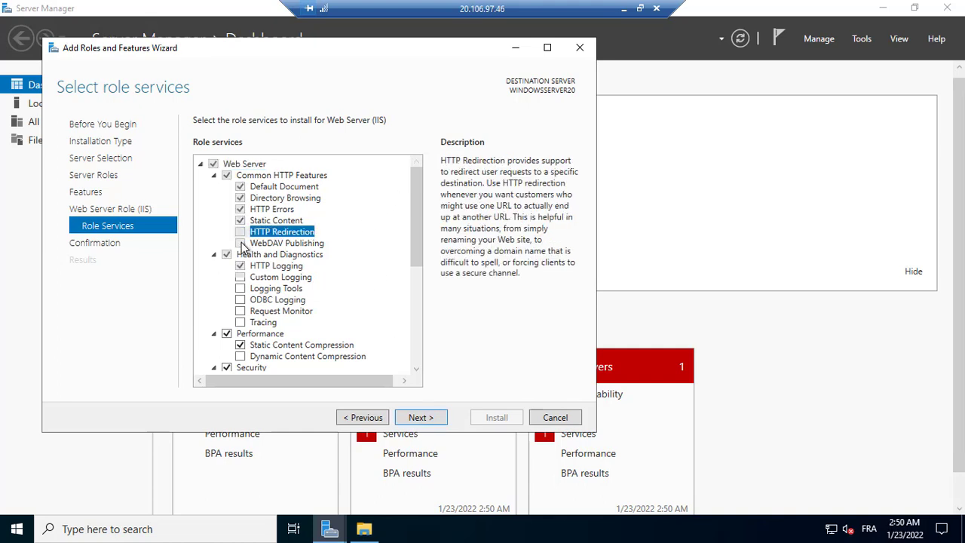
click(240, 243)
mouse_move(416, 224)
mouse_down()
mouse_move(409, 337)
mouse_move(428, 204)
mouse_up()
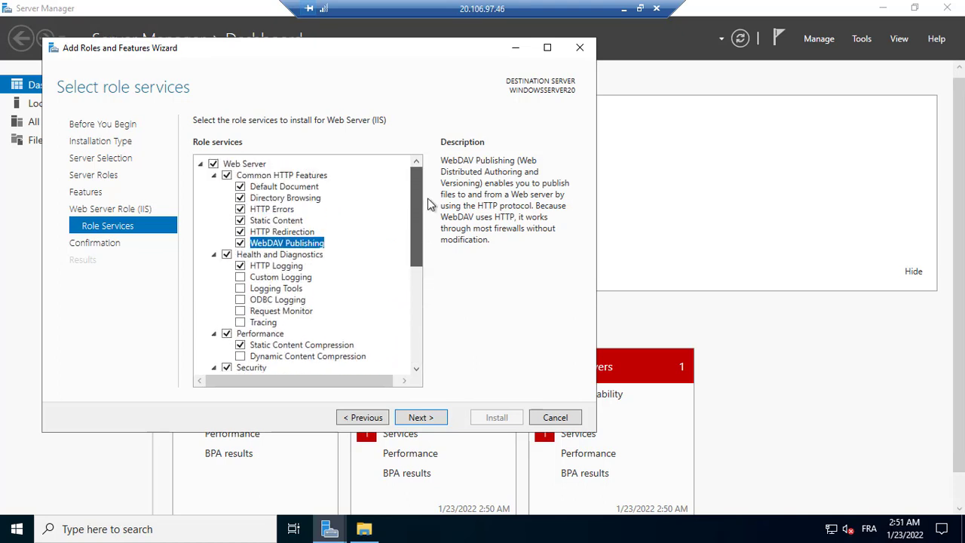
click(421, 418)
click(491, 421)
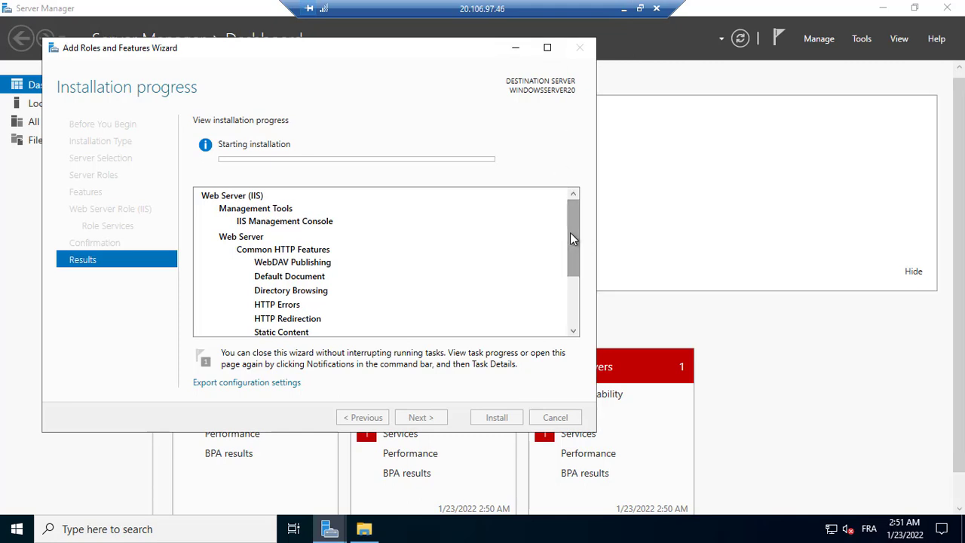
drag(570, 232, 572, 273)
drag(572, 287, 574, 219)
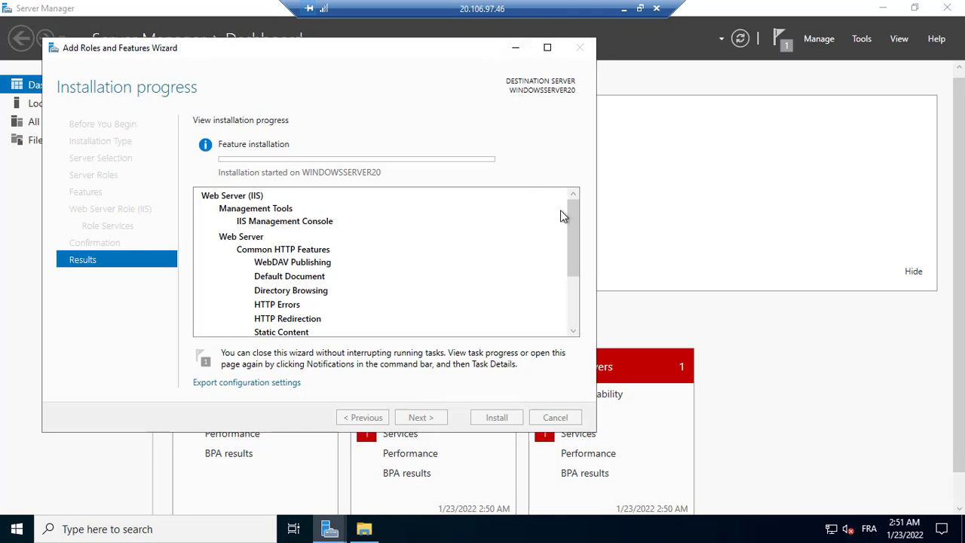
Minimize the remote desktop session and return to the virtual machine creation page in the Azure portal.
click(624, 9)
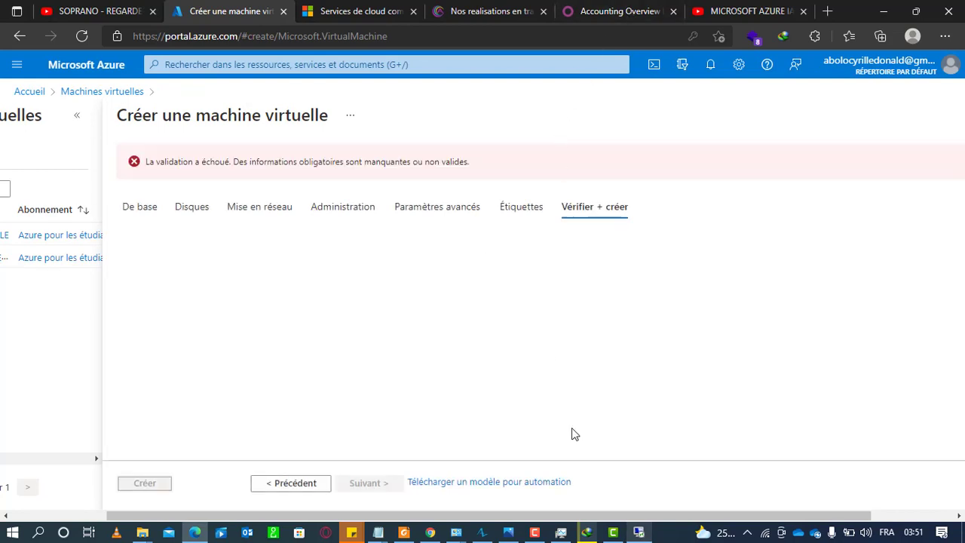
click(342, 12)
click(188, 9)
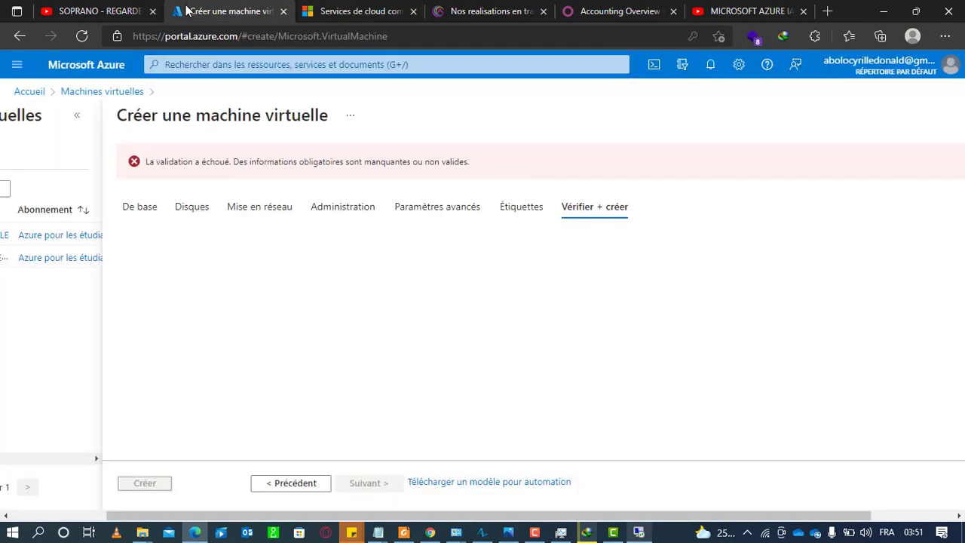